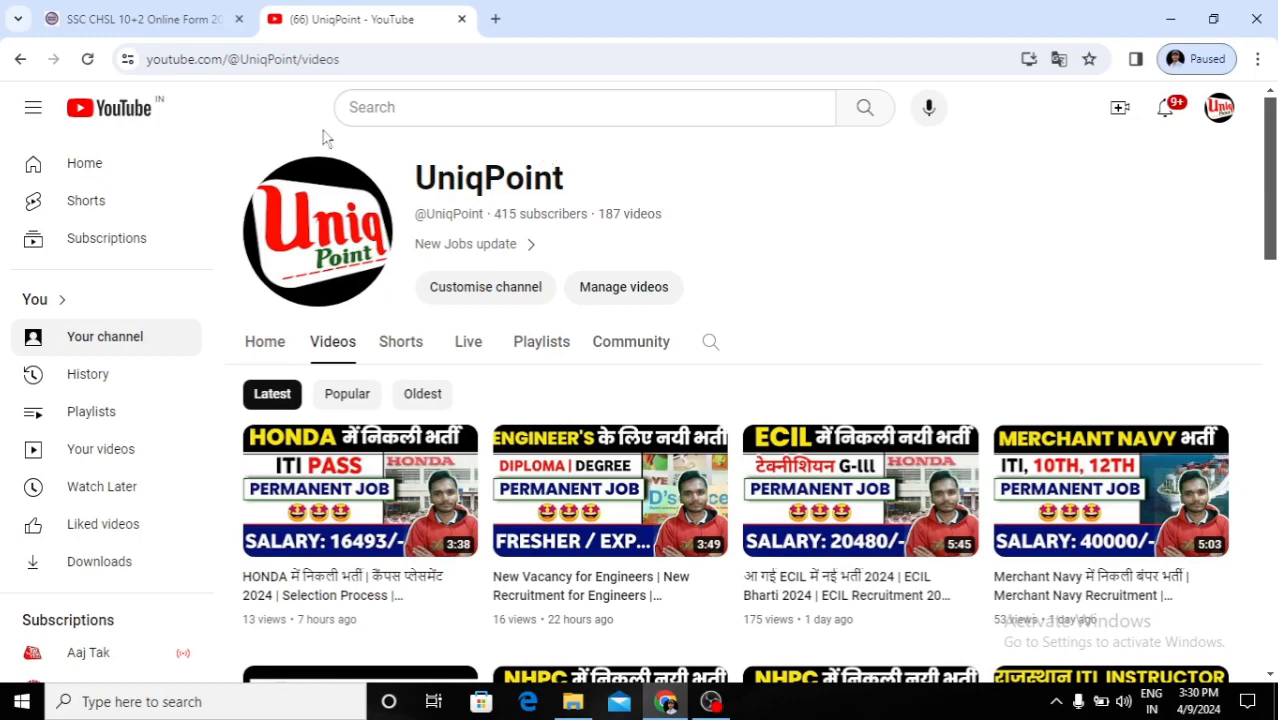
Switch back to the SSC CHSL 10+2 Online Form tab on Sarkari Result.
{"action": "left_click", "coordinate": [173, 20]}
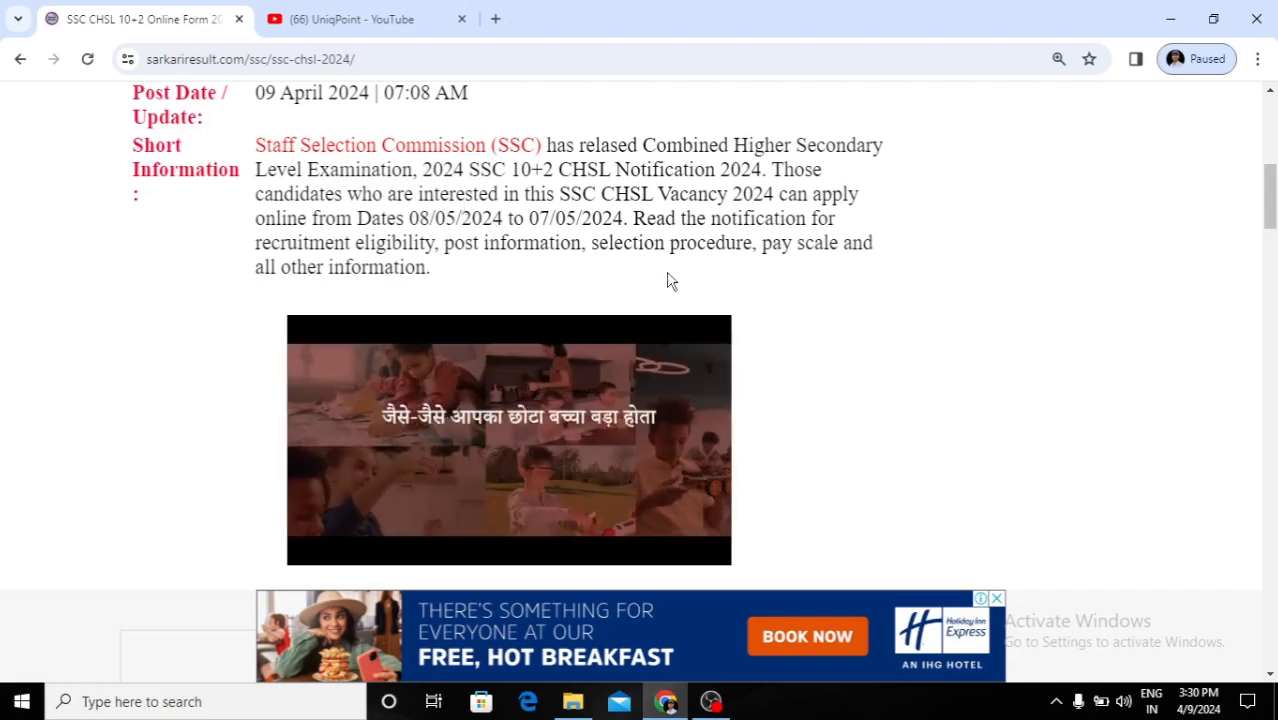
Open the SSC CHSL Apply Online registration link from Some Useful Important Links.
{"action": "scroll", "coordinate": [670, 280], "scroll_direction": "up", "scroll_amount": 1}
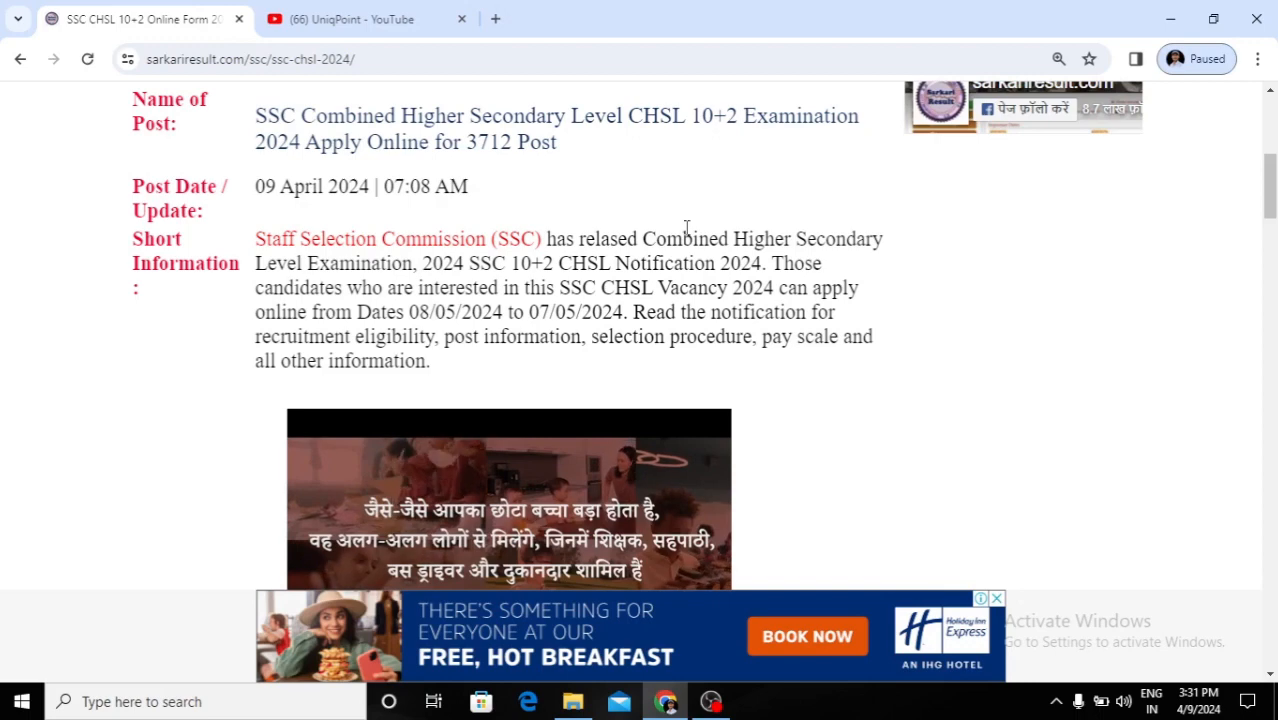
{"action": "scroll", "coordinate": [686, 228], "scroll_direction": "down", "scroll_amount": 1}
{"action": "scroll", "coordinate": [686, 228], "scroll_direction": "down", "scroll_amount": 1}
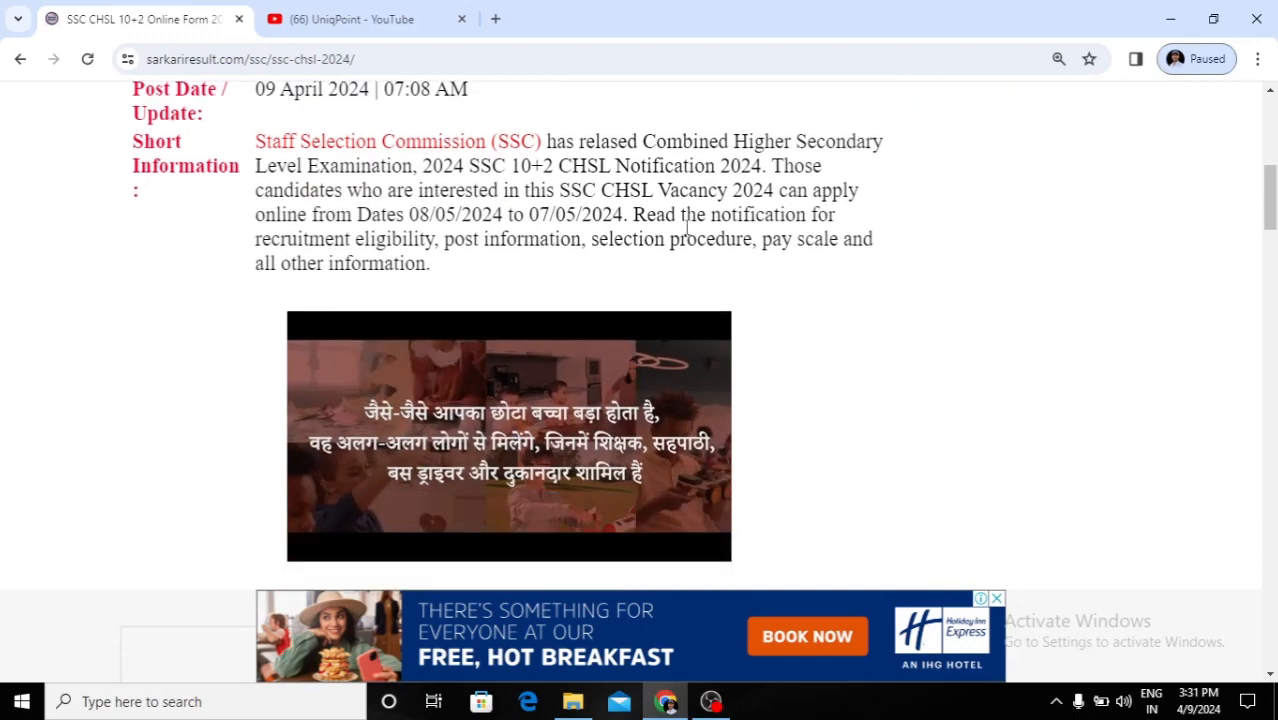
{"action": "scroll", "coordinate": [686, 228], "scroll_direction": "down", "scroll_amount": 5}
{"action": "scroll", "coordinate": [686, 228], "scroll_direction": "down", "scroll_amount": 3}
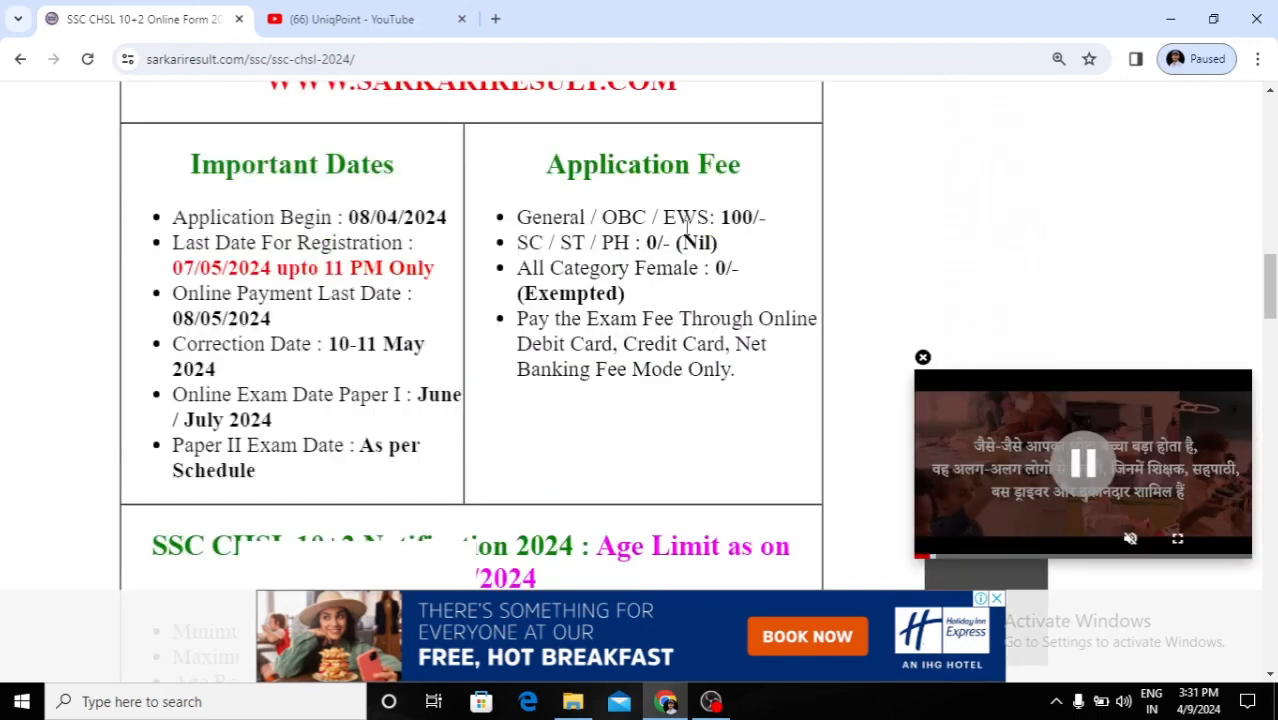
{"action": "scroll", "coordinate": [686, 228], "scroll_direction": "down", "scroll_amount": 3}
{"action": "scroll", "coordinate": [686, 230], "scroll_direction": "down", "scroll_amount": 2}
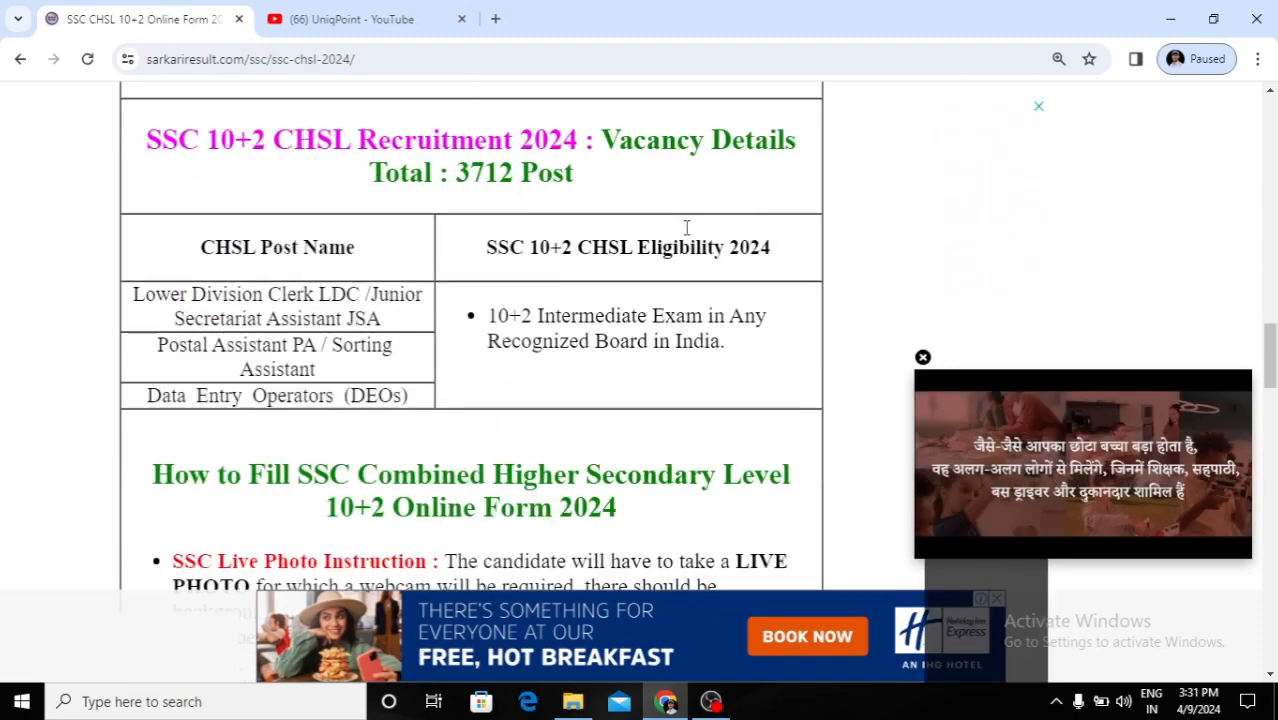
{"action": "scroll", "coordinate": [686, 234], "scroll_direction": "down", "scroll_amount": 1}
{"action": "scroll", "coordinate": [687, 228], "scroll_direction": "down", "scroll_amount": 4}
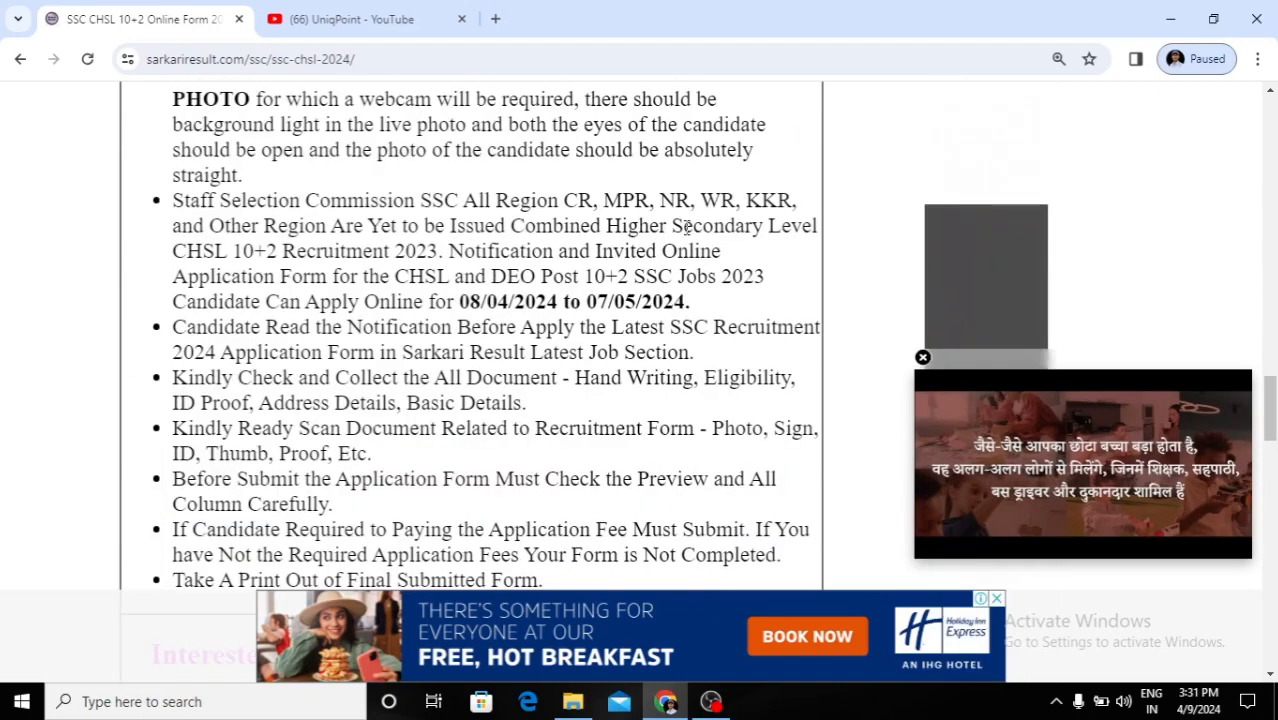
{"action": "scroll", "coordinate": [686, 228], "scroll_direction": "down", "scroll_amount": 4}
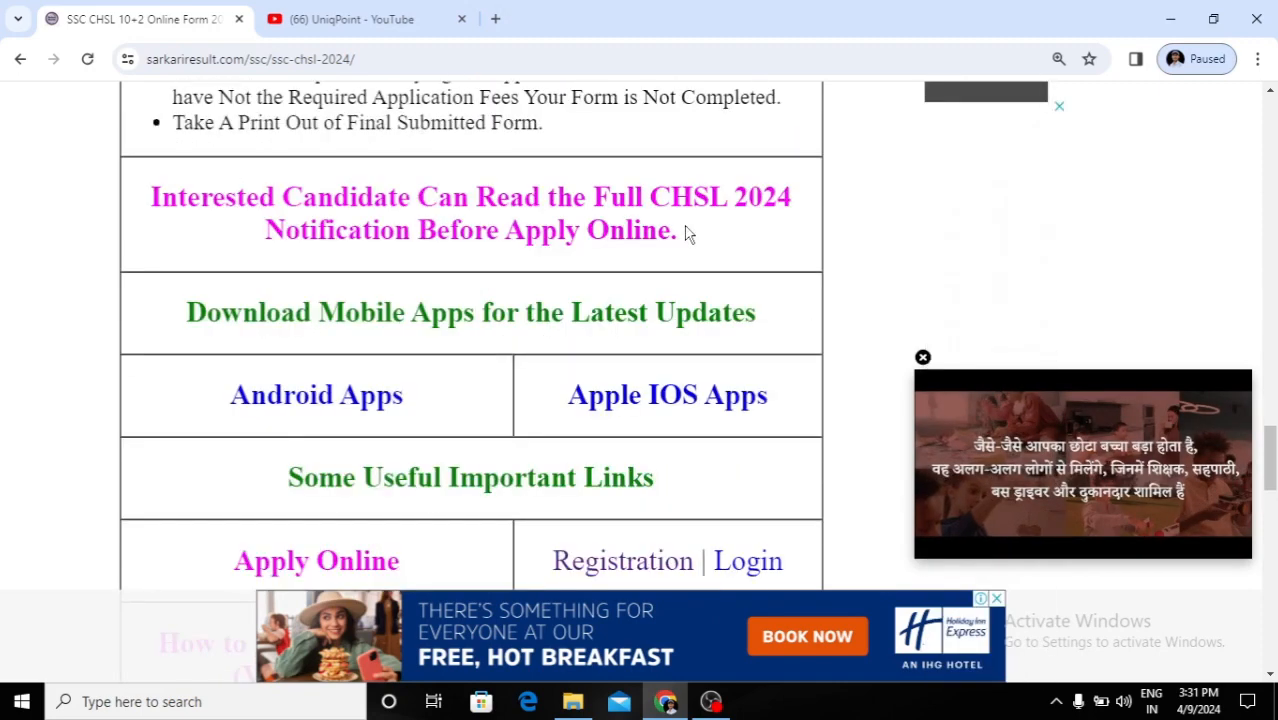
{"action": "scroll", "coordinate": [686, 233], "scroll_direction": "down", "scroll_amount": 3}
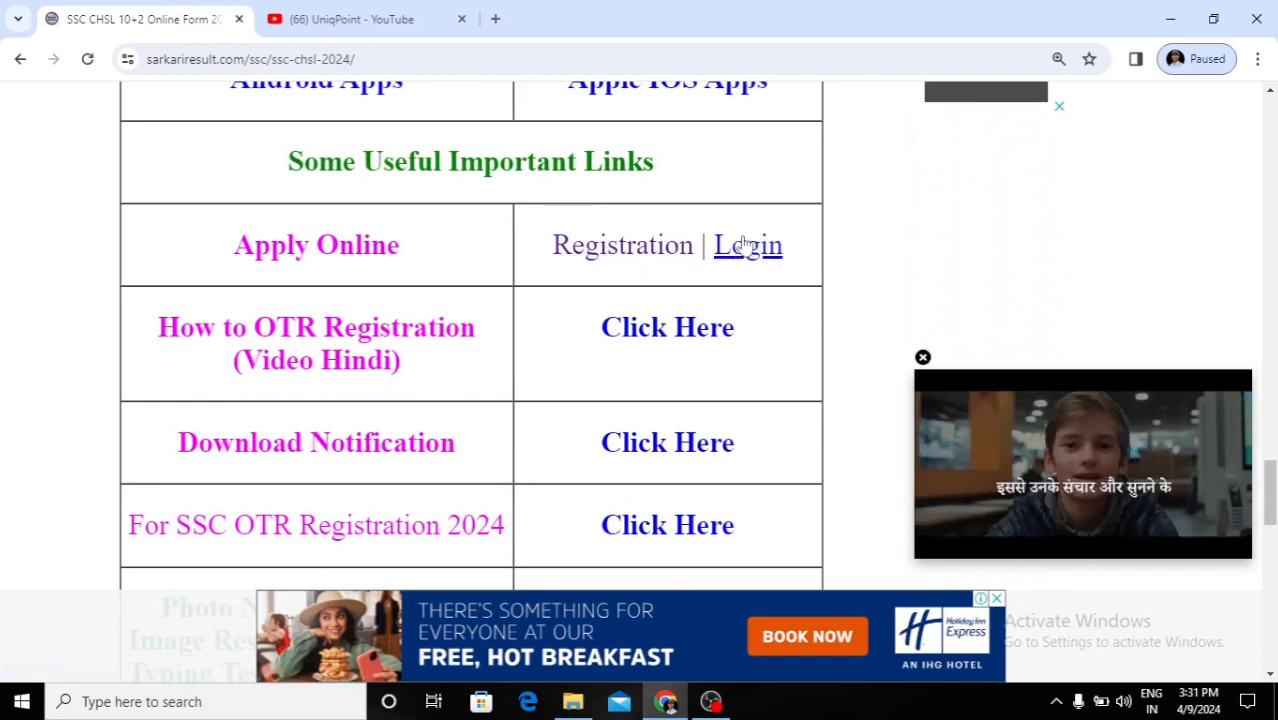
{"action": "left_click", "coordinate": [659, 249]}
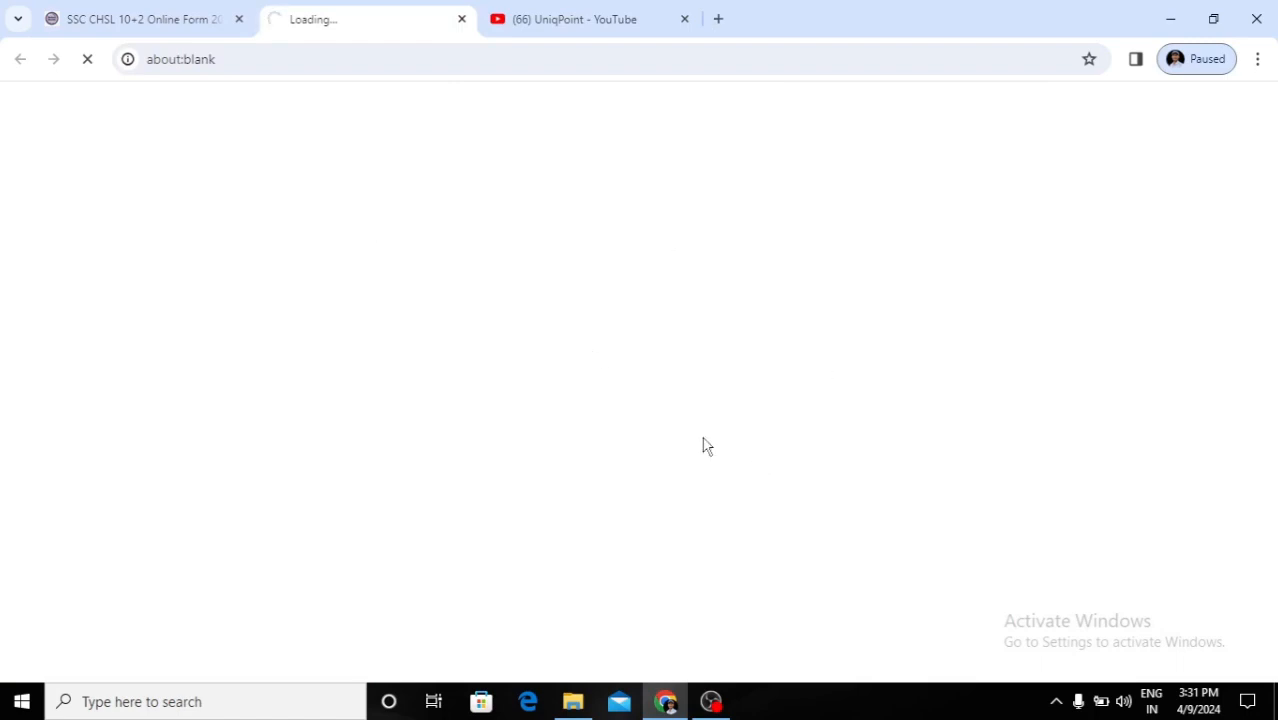
Continue from the One Time Registration overview to the Personal Details form.
{"action": "left_click", "coordinate": [1058, 703]}
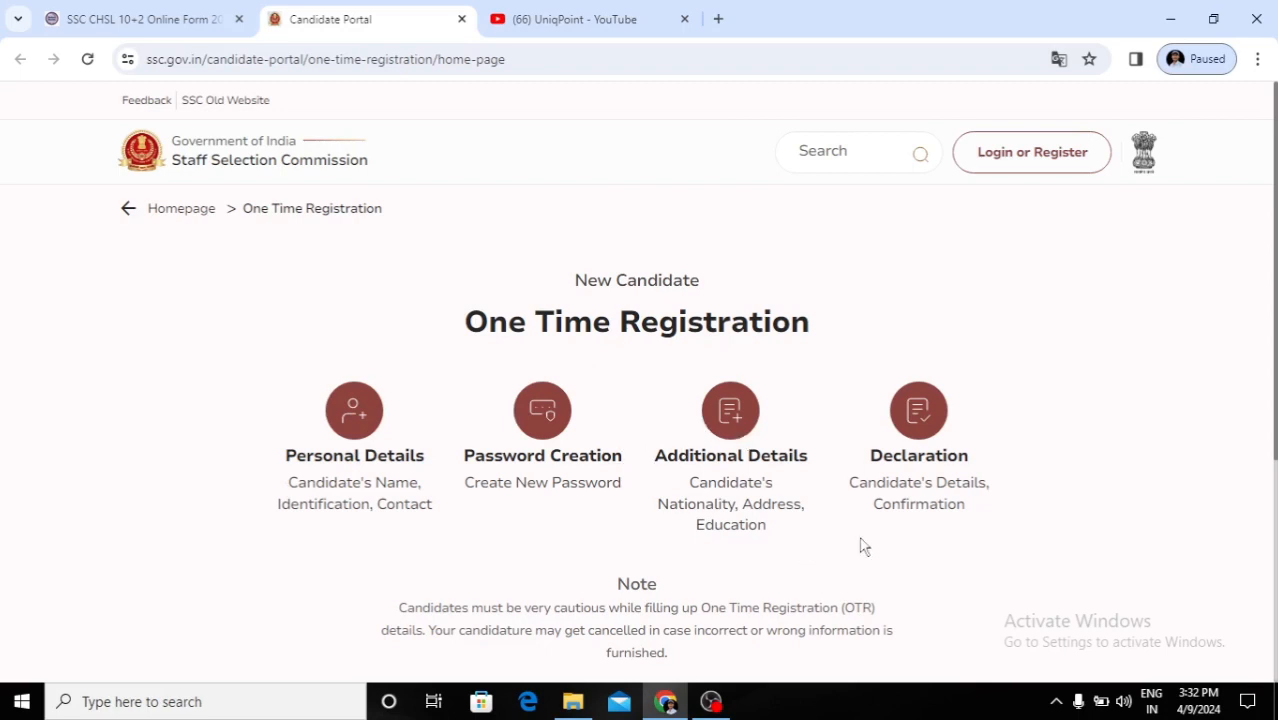
{"action": "scroll", "coordinate": [862, 545], "scroll_direction": "down", "scroll_amount": 3}
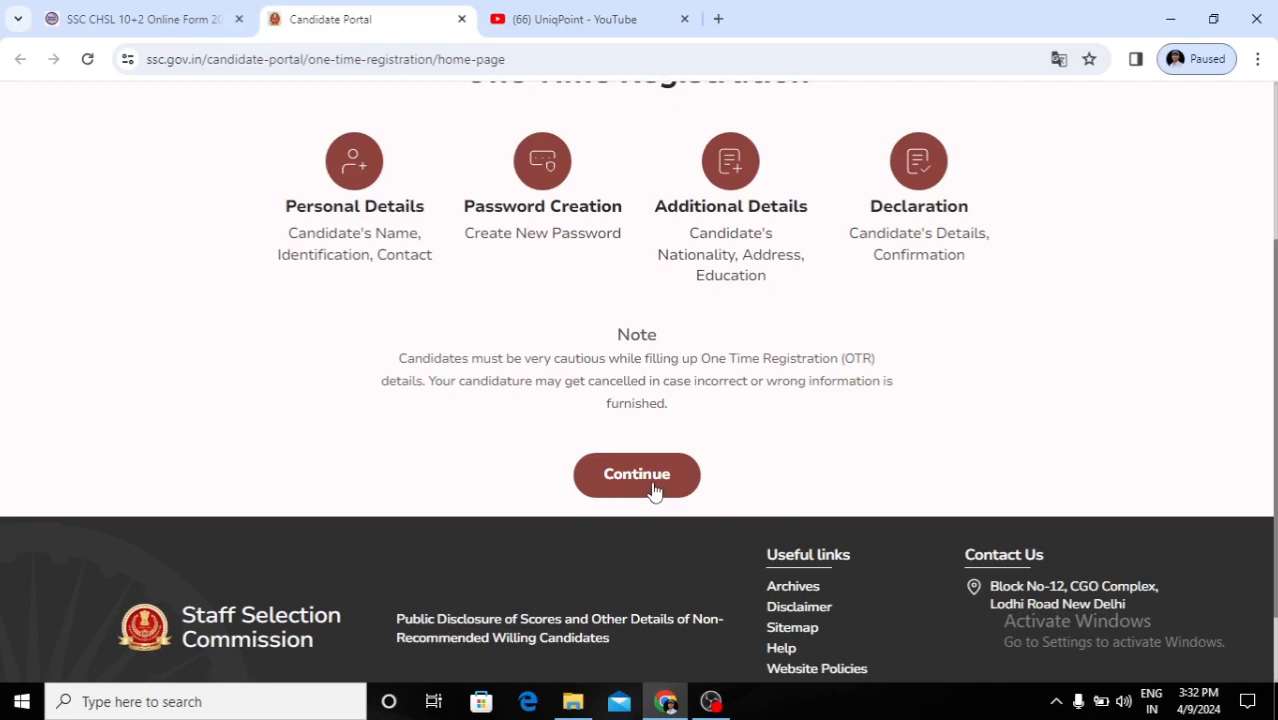
{"action": "left_click", "coordinate": [653, 484]}
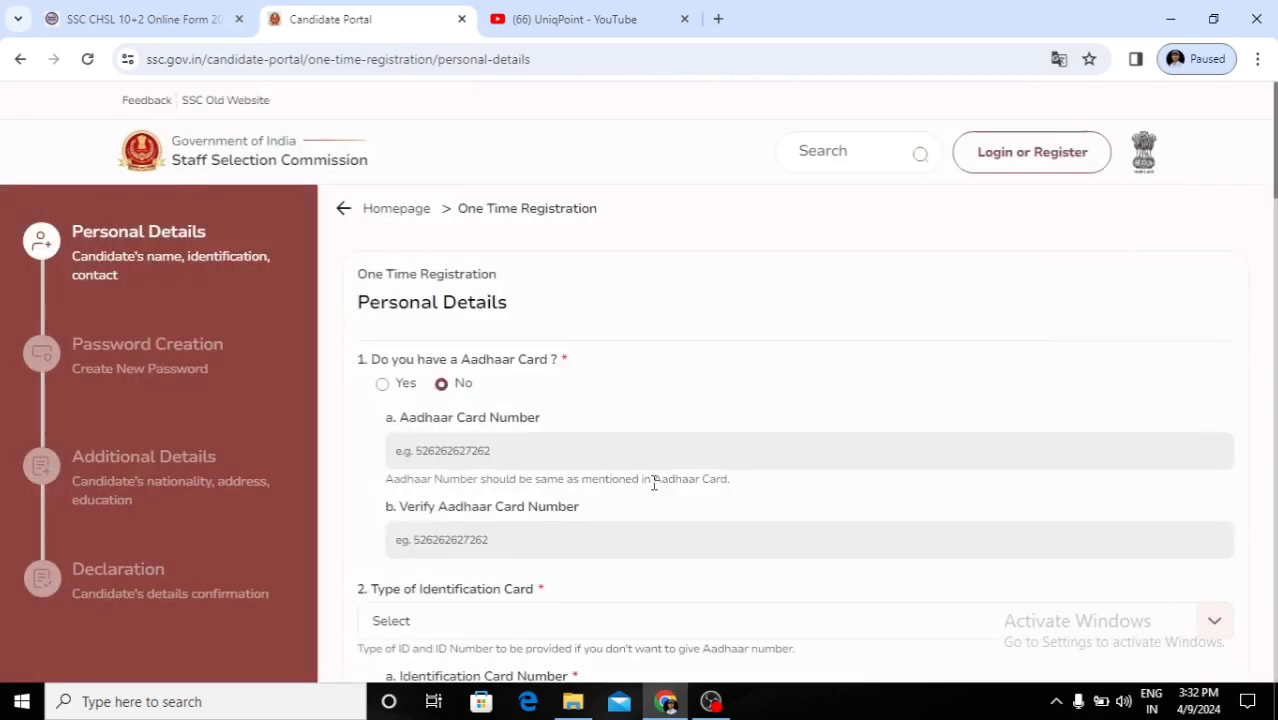
Answer Yes for Aadhaar Card and type the Aadhaar number into both number fields.
{"action": "left_click", "coordinate": [383, 386]}
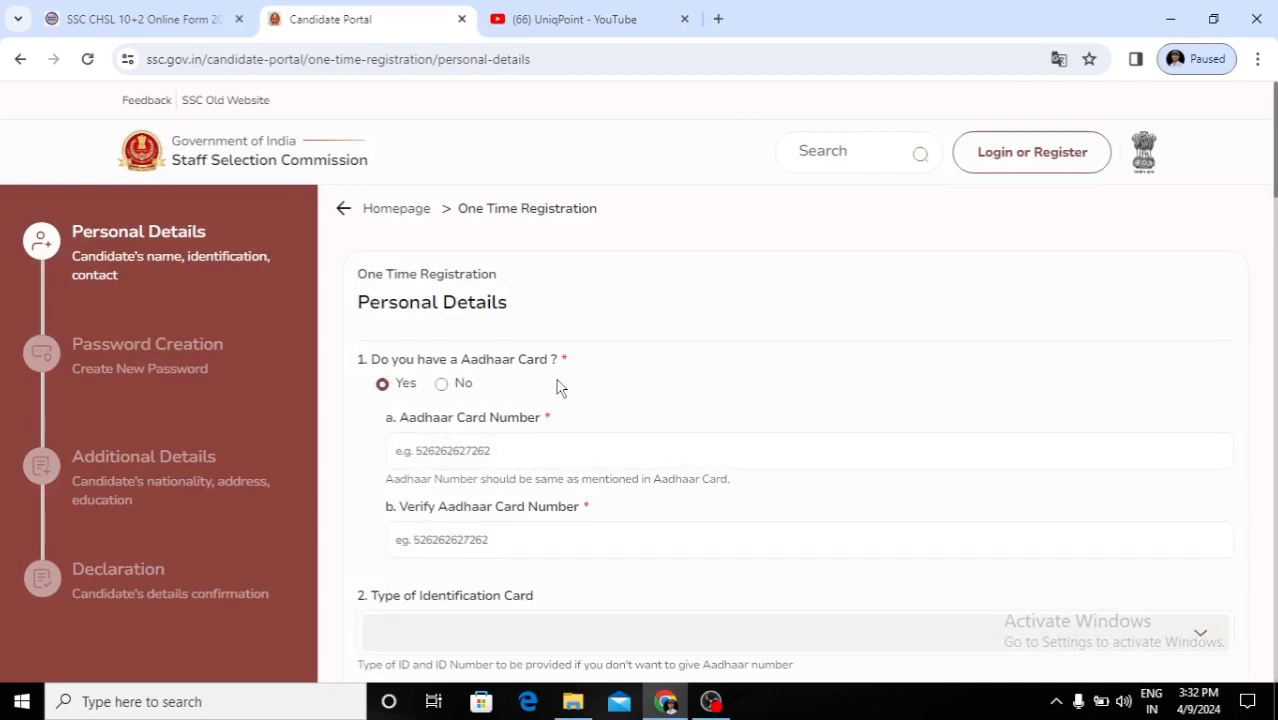
{"action": "left_click", "coordinate": [498, 448]}
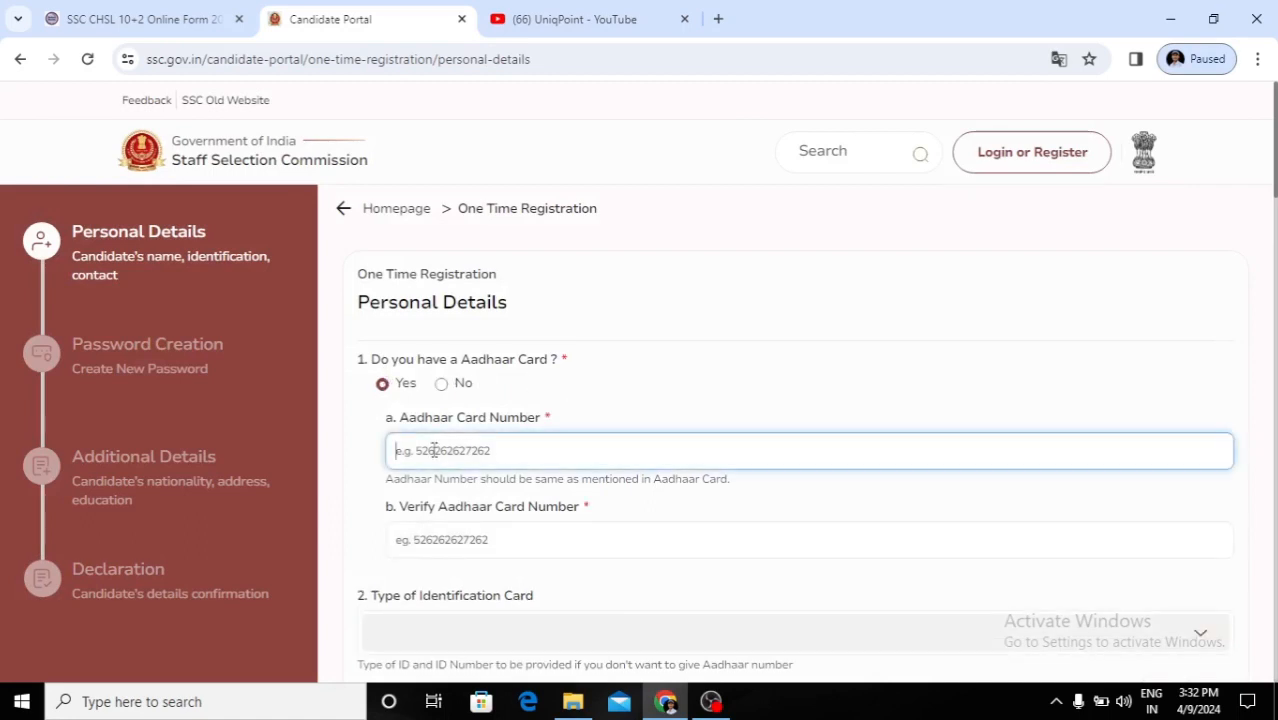
{"action": "key", "text": "ctrl+v"}
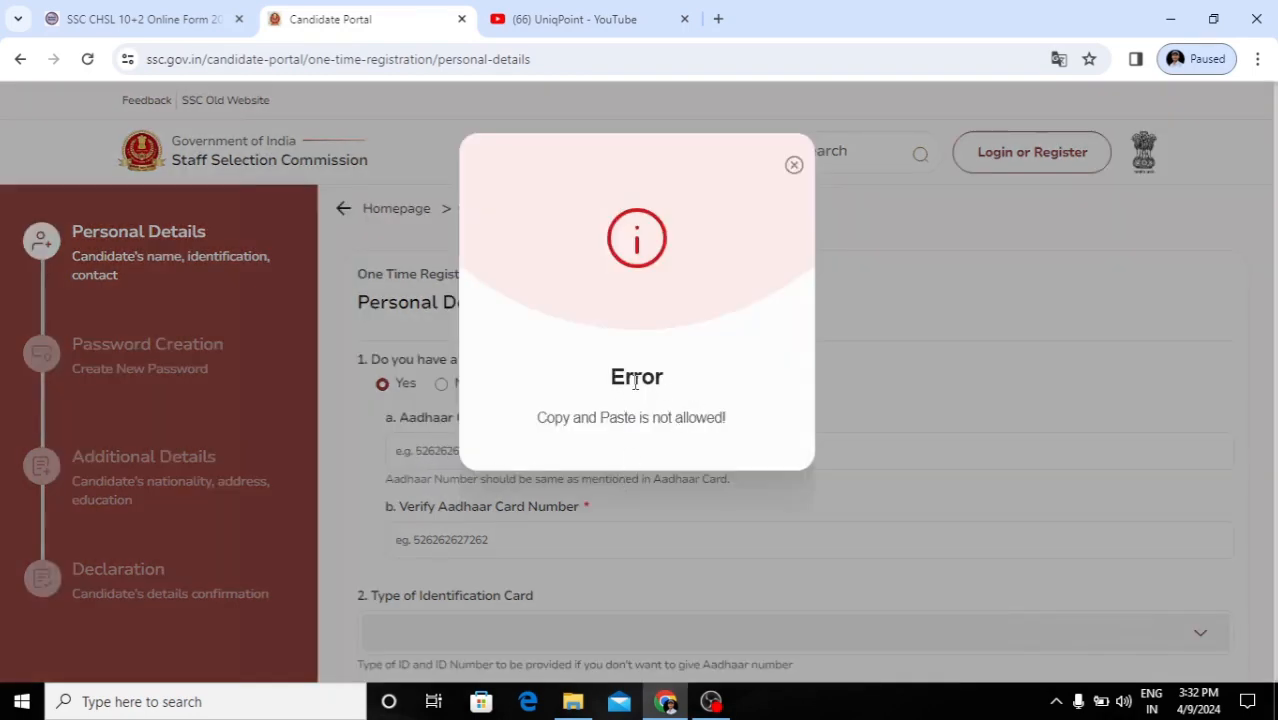
{"action": "left_click", "coordinate": [793, 167]}
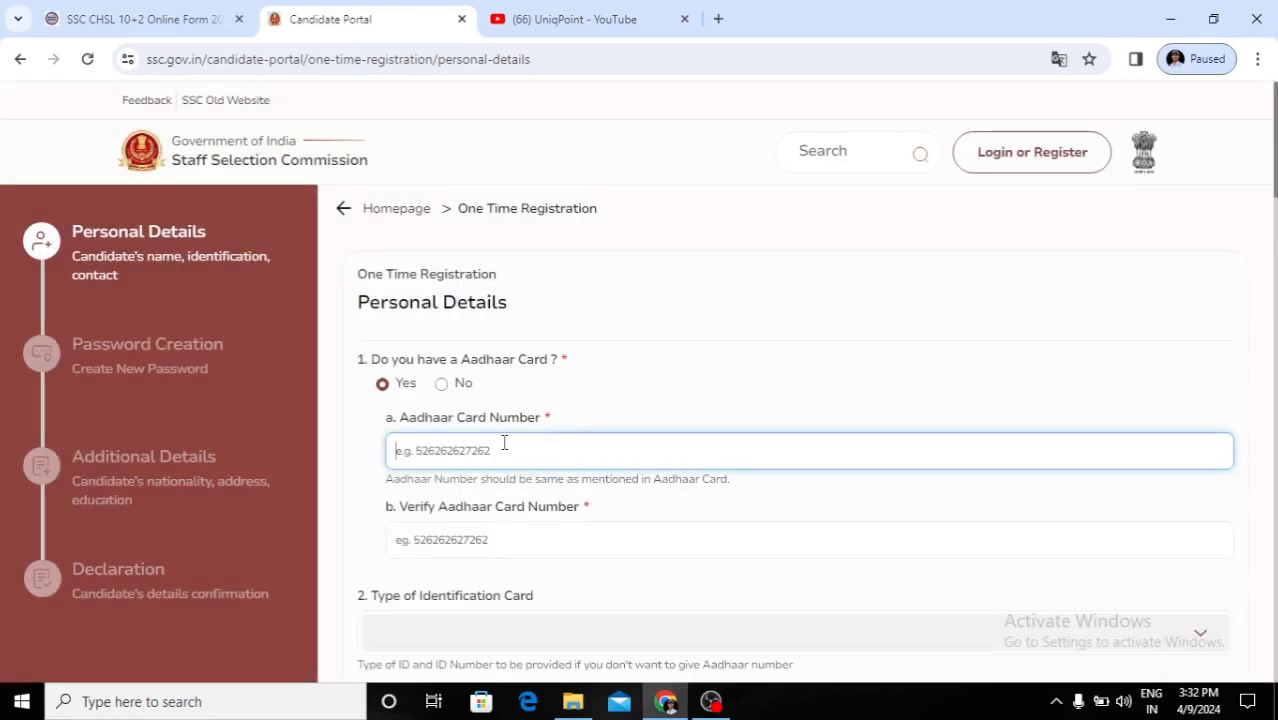
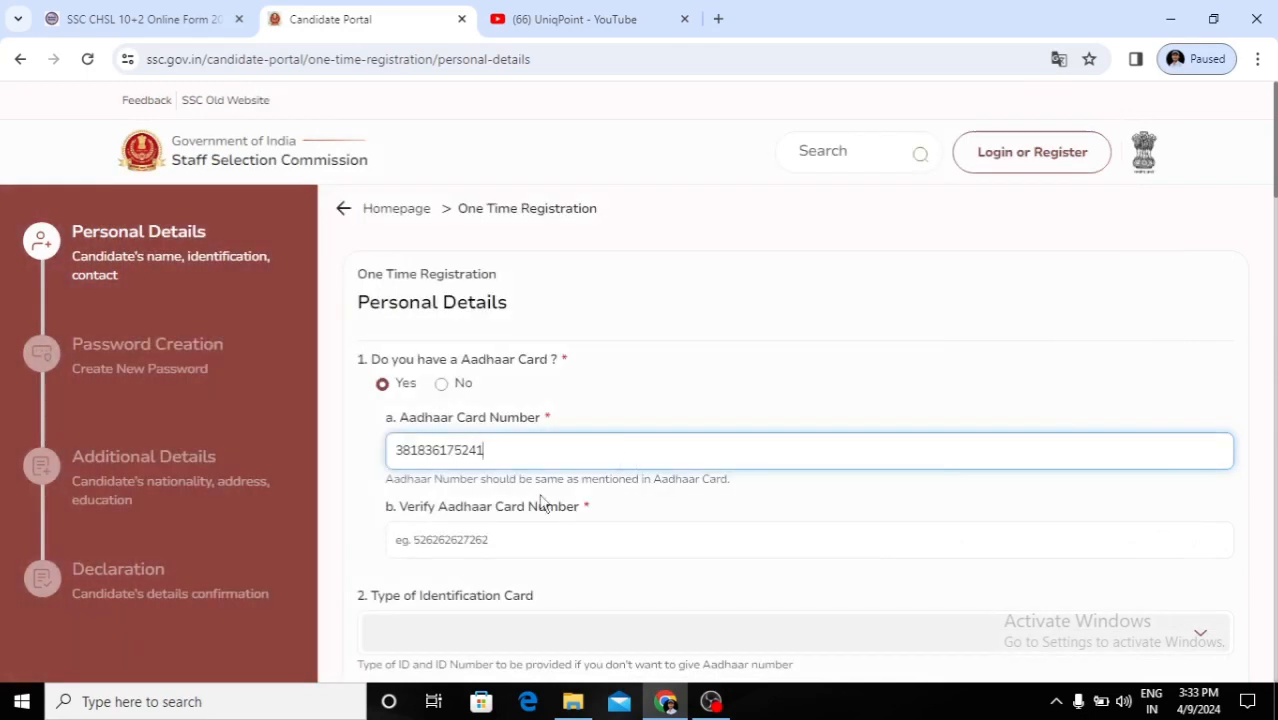
{"action": "left_click", "coordinate": [511, 542]}
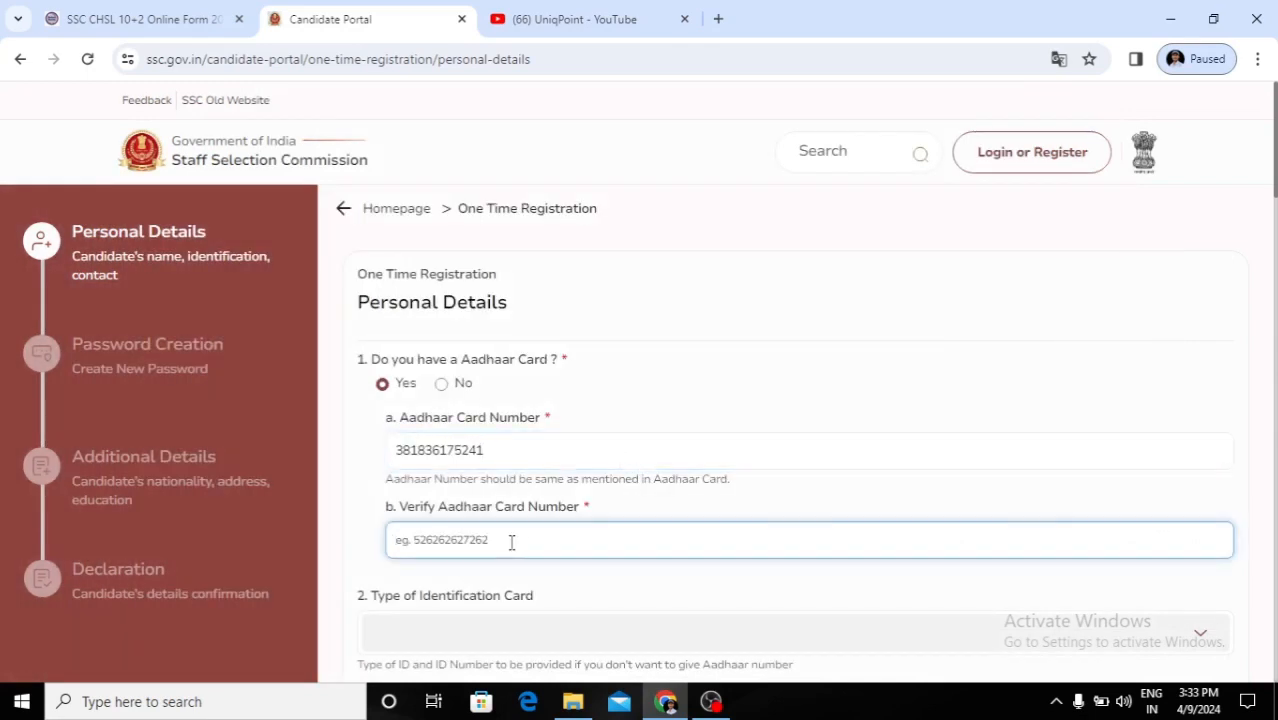
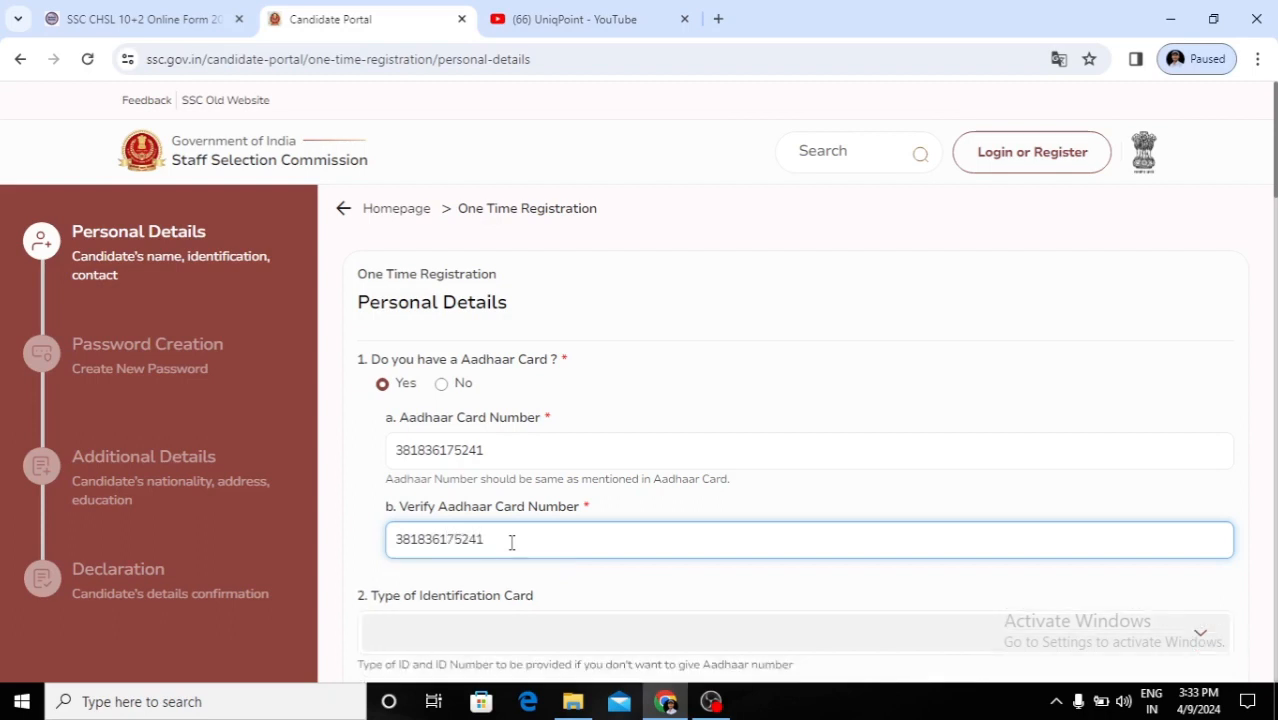
{"action": "scroll", "coordinate": [515, 500], "scroll_direction": "down", "scroll_amount": 3}
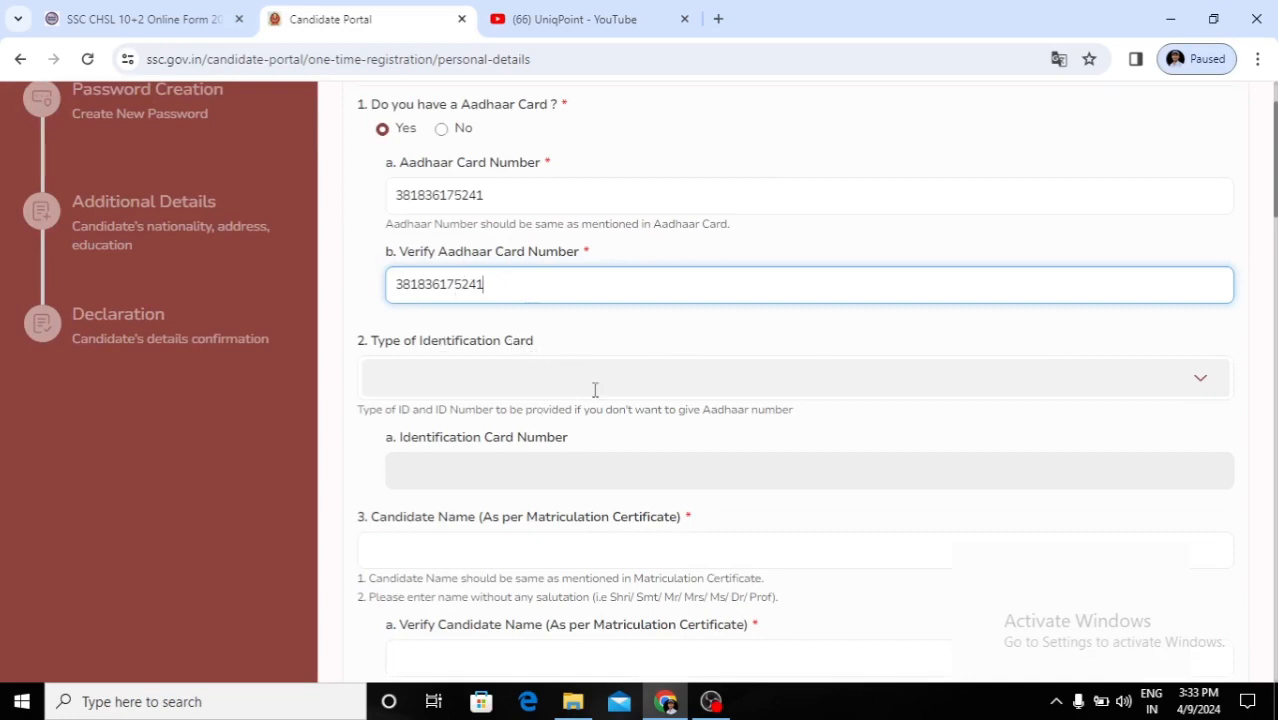
Enter the candidate's full name, fixing the typos along the way.
{"action": "scroll", "coordinate": [625, 439], "scroll_direction": "down", "scroll_amount": 2}
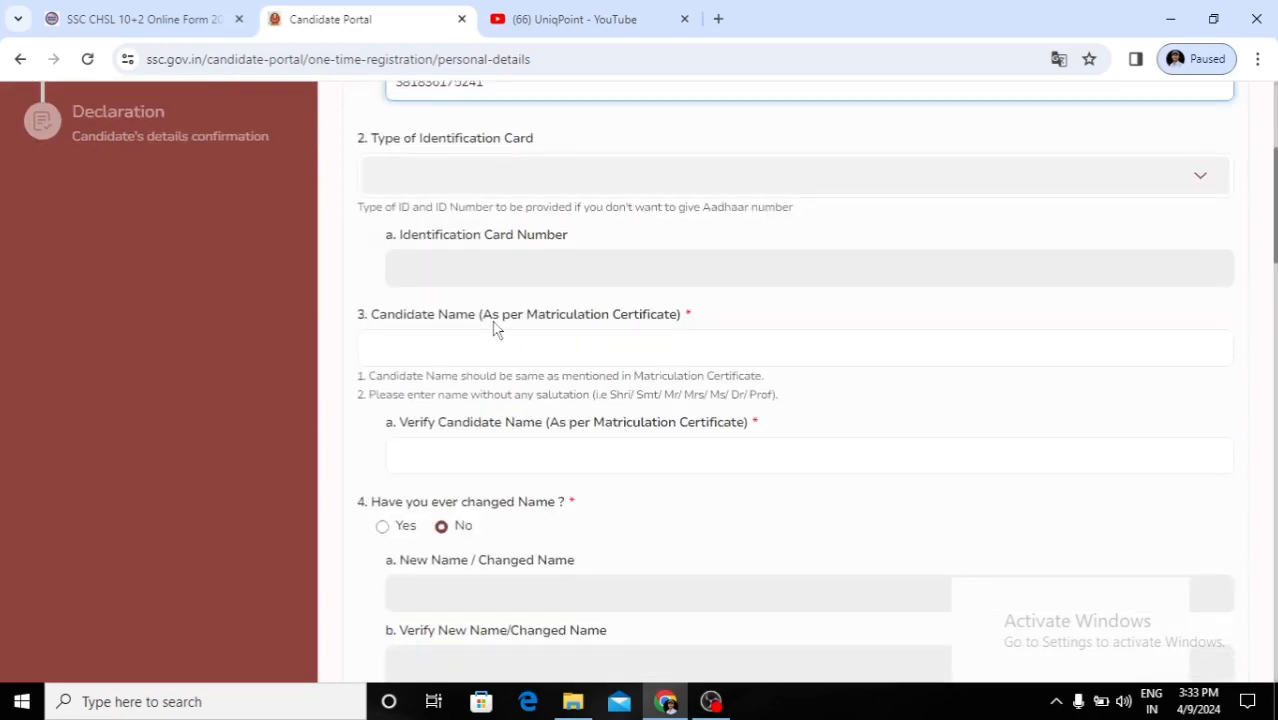
{"action": "left_click", "coordinate": [574, 348]}
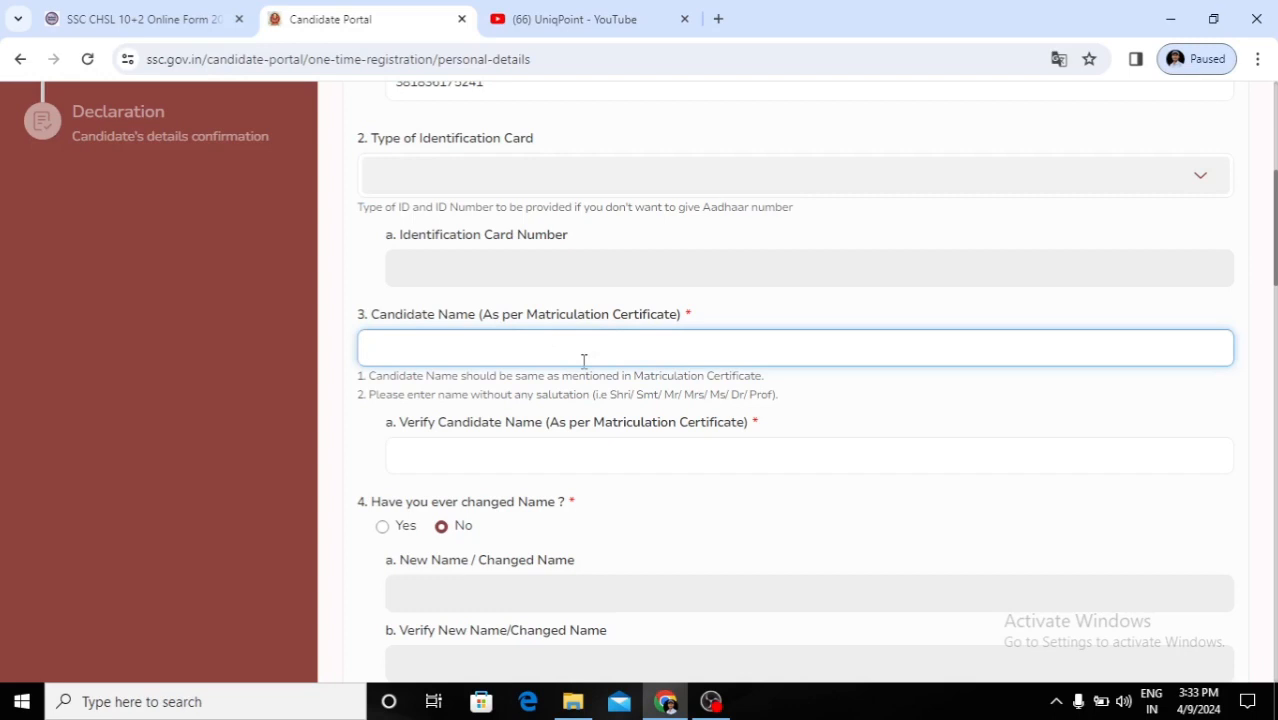
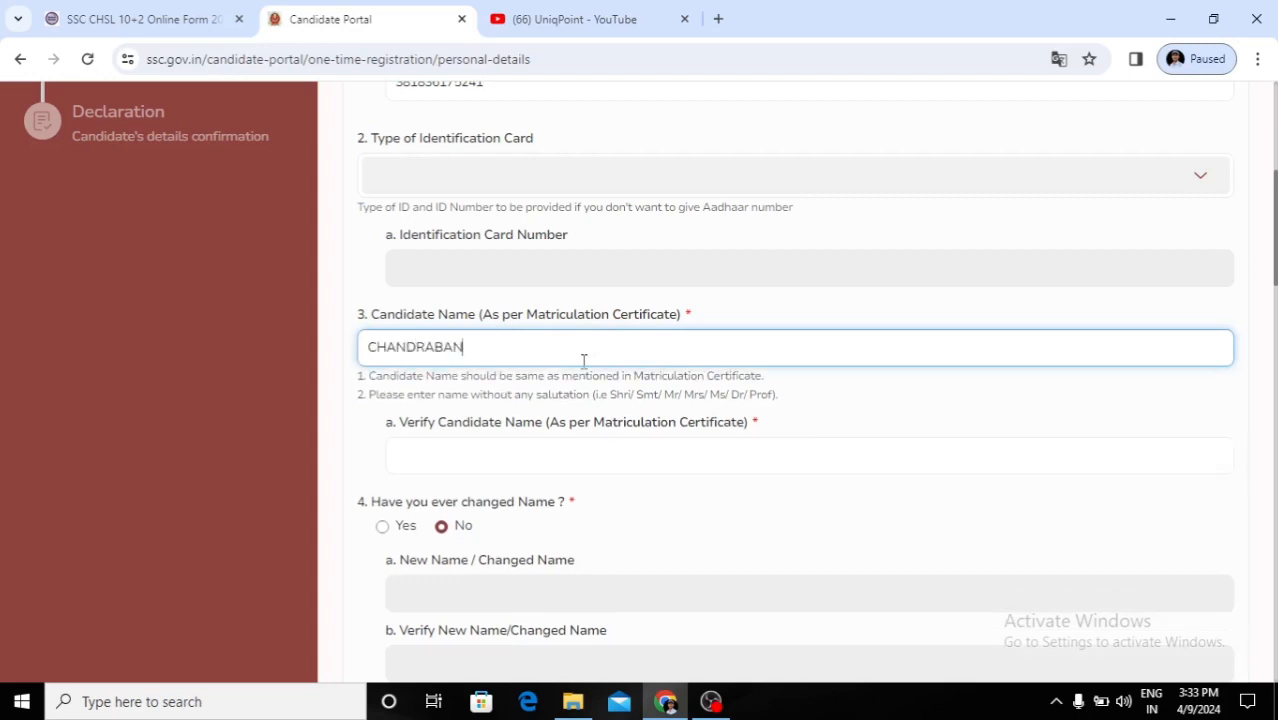
{"action": "type", "text": "TEL"}
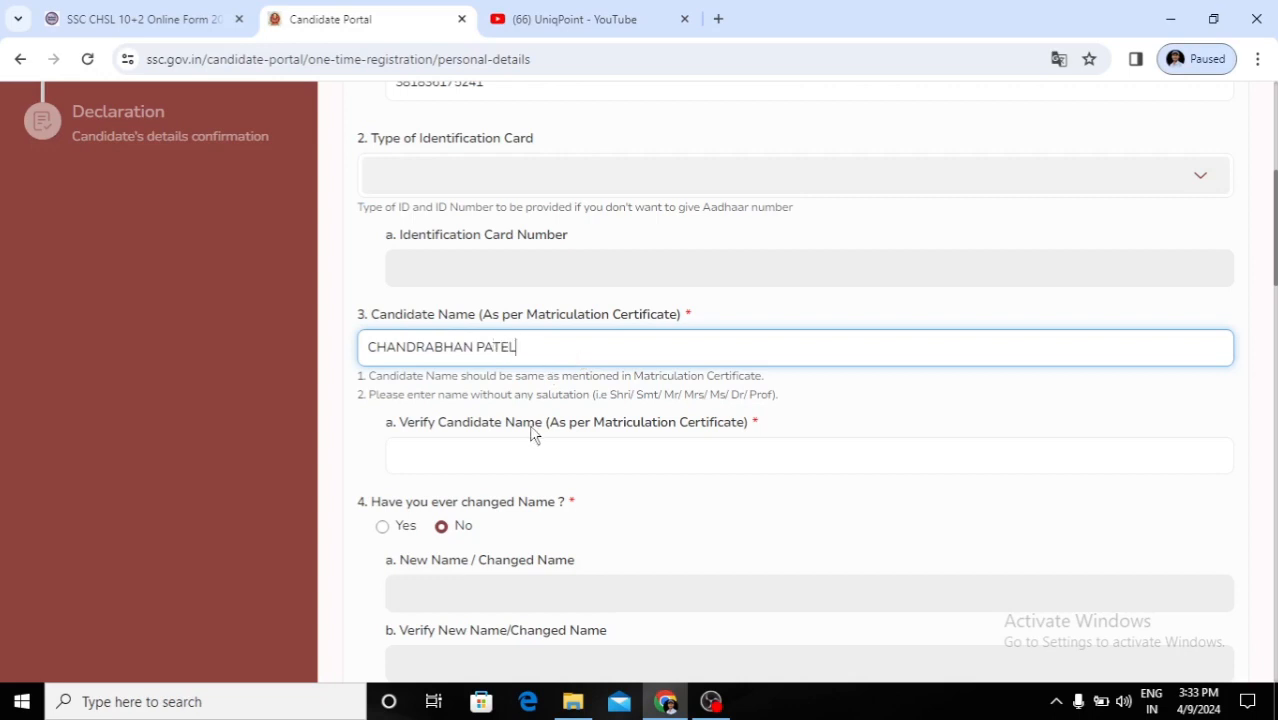
Set both Gender and Verify Gender to Male.
{"action": "scroll", "coordinate": [531, 434], "scroll_direction": "down", "scroll_amount": 1}
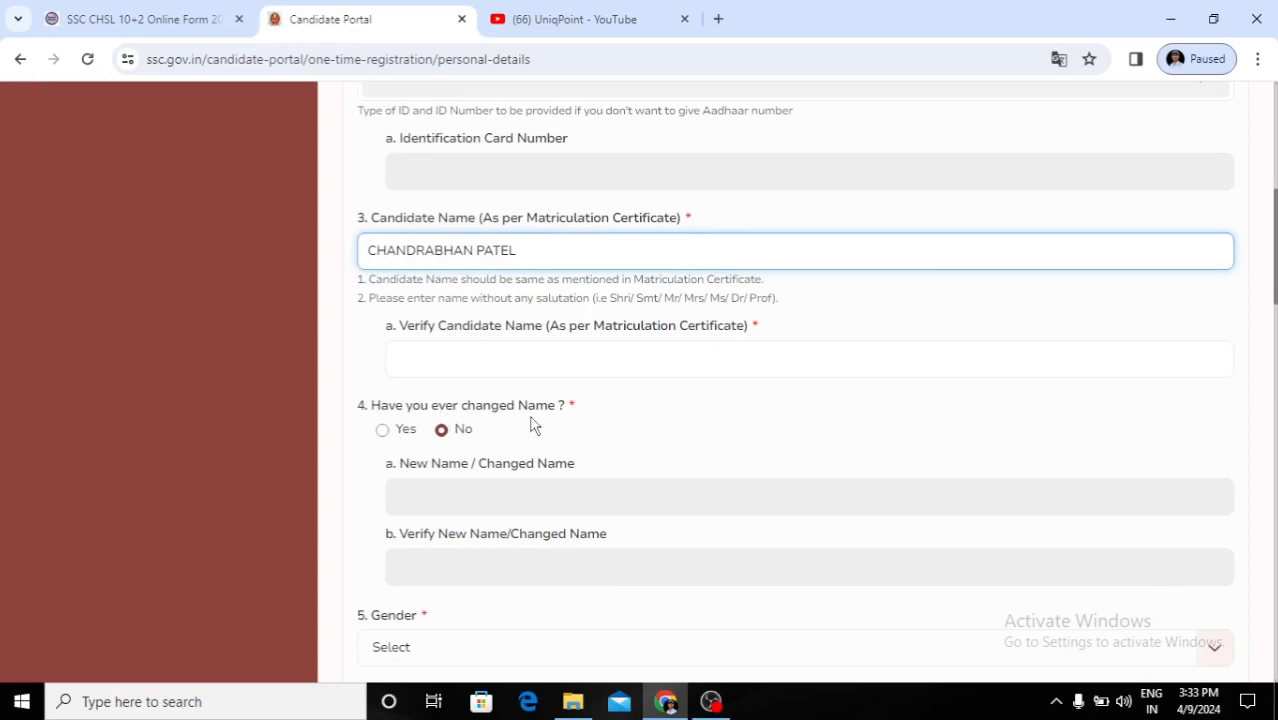
{"action": "scroll", "coordinate": [531, 425], "scroll_direction": "down", "scroll_amount": 1}
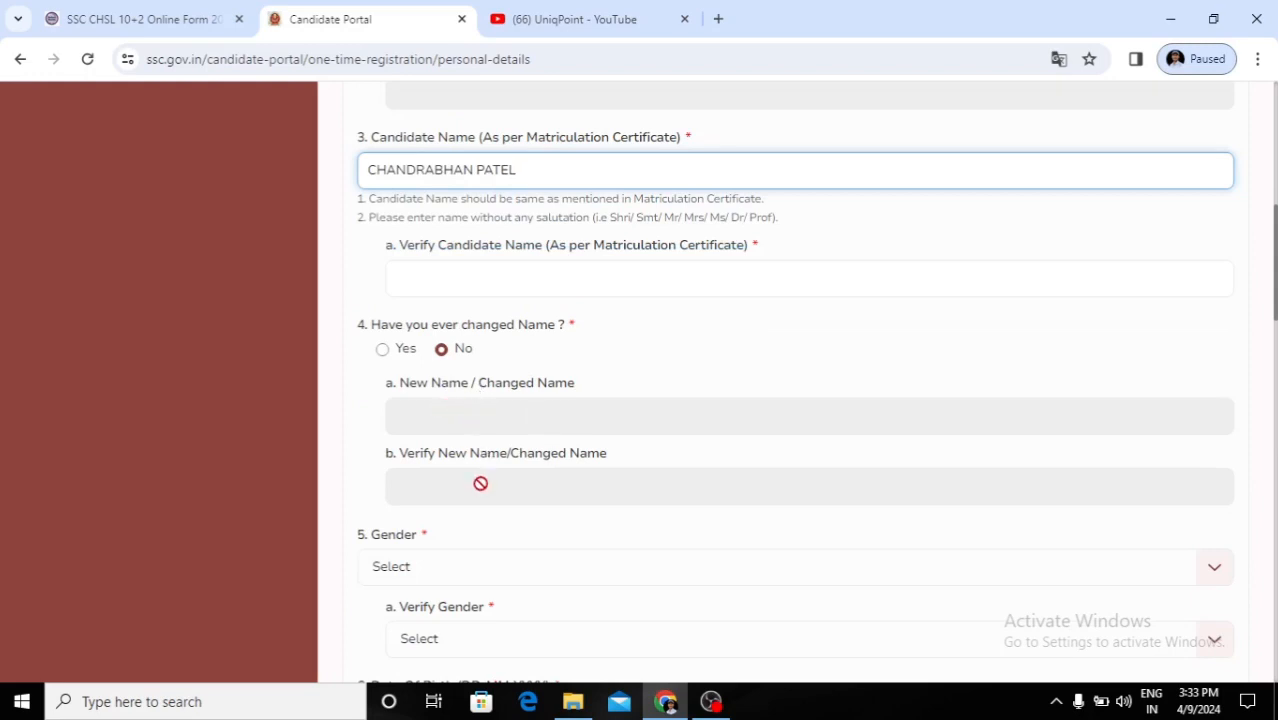
{"action": "scroll", "coordinate": [480, 483], "scroll_direction": "down", "scroll_amount": 1}
{"action": "scroll", "coordinate": [505, 440], "scroll_direction": "up", "scroll_amount": 2}
{"action": "scroll", "coordinate": [466, 601], "scroll_direction": "down", "scroll_amount": 2}
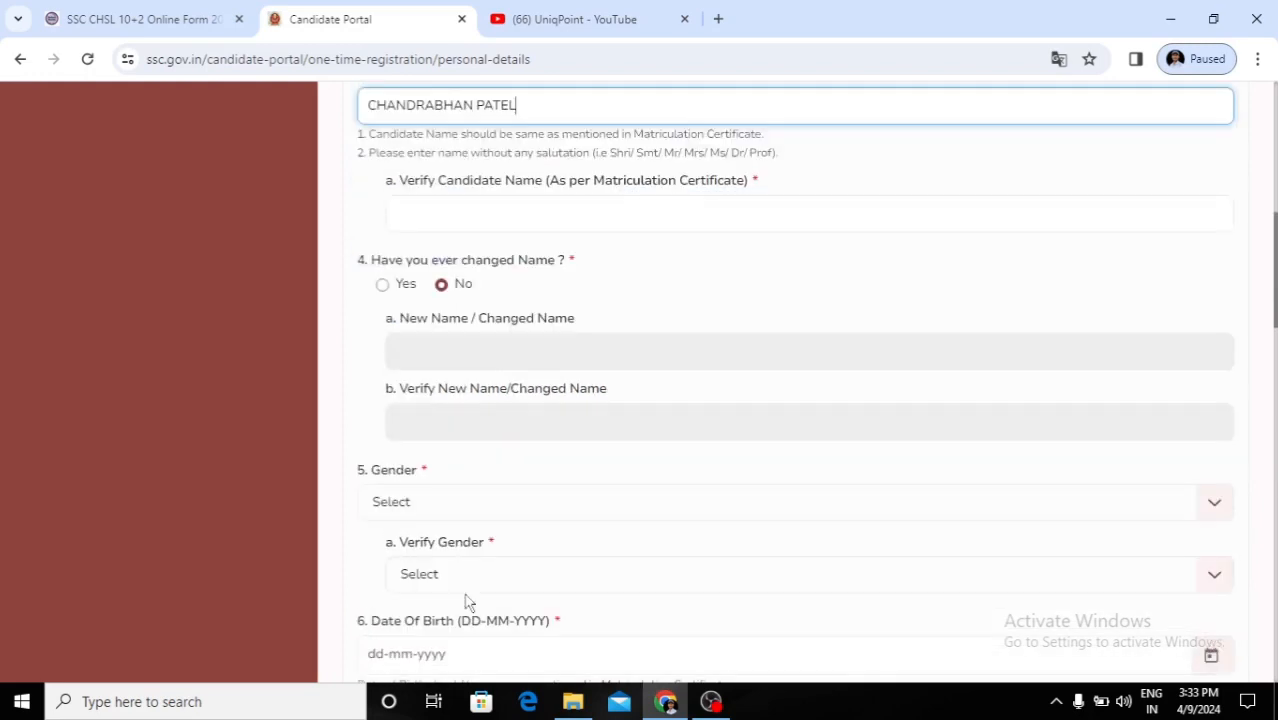
{"action": "scroll", "coordinate": [466, 601], "scroll_direction": "down", "scroll_amount": 2}
{"action": "left_click", "coordinate": [560, 326]}
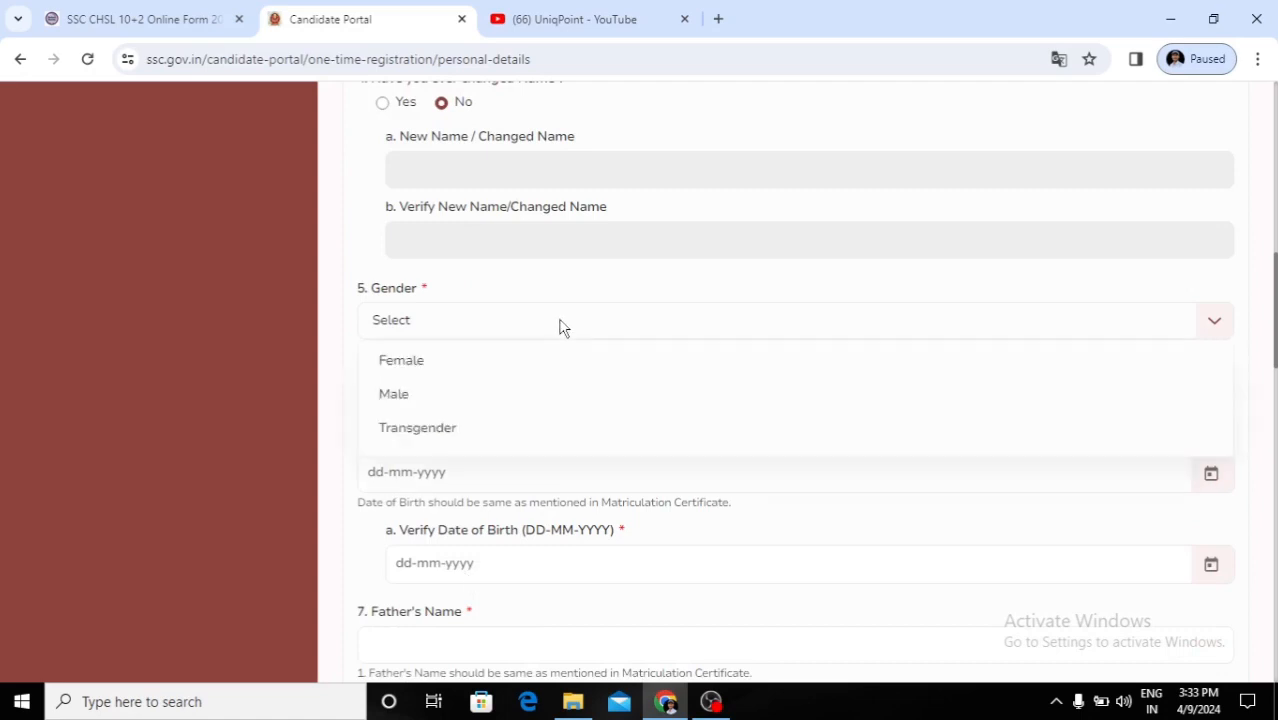
{"action": "left_click", "coordinate": [417, 396]}
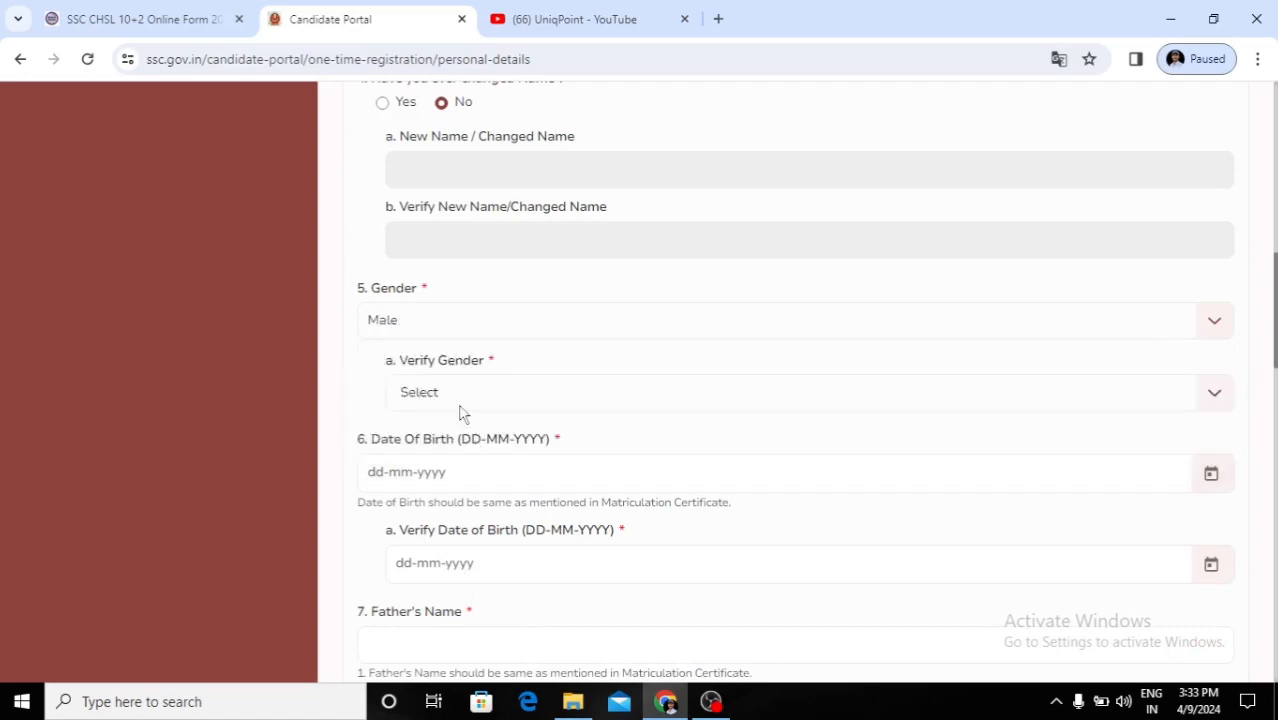
{"action": "left_click", "coordinate": [458, 396]}
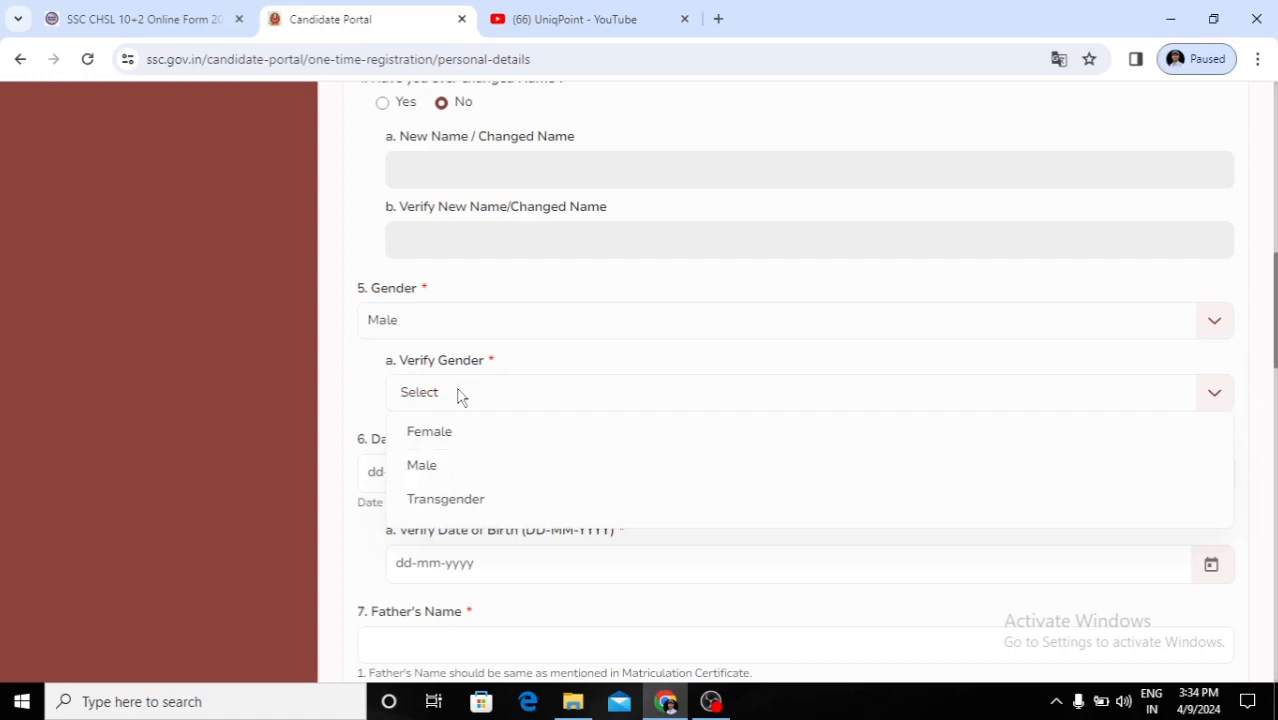
{"action": "left_click", "coordinate": [420, 463]}
{"action": "scroll", "coordinate": [476, 456], "scroll_direction": "down", "scroll_amount": 1}
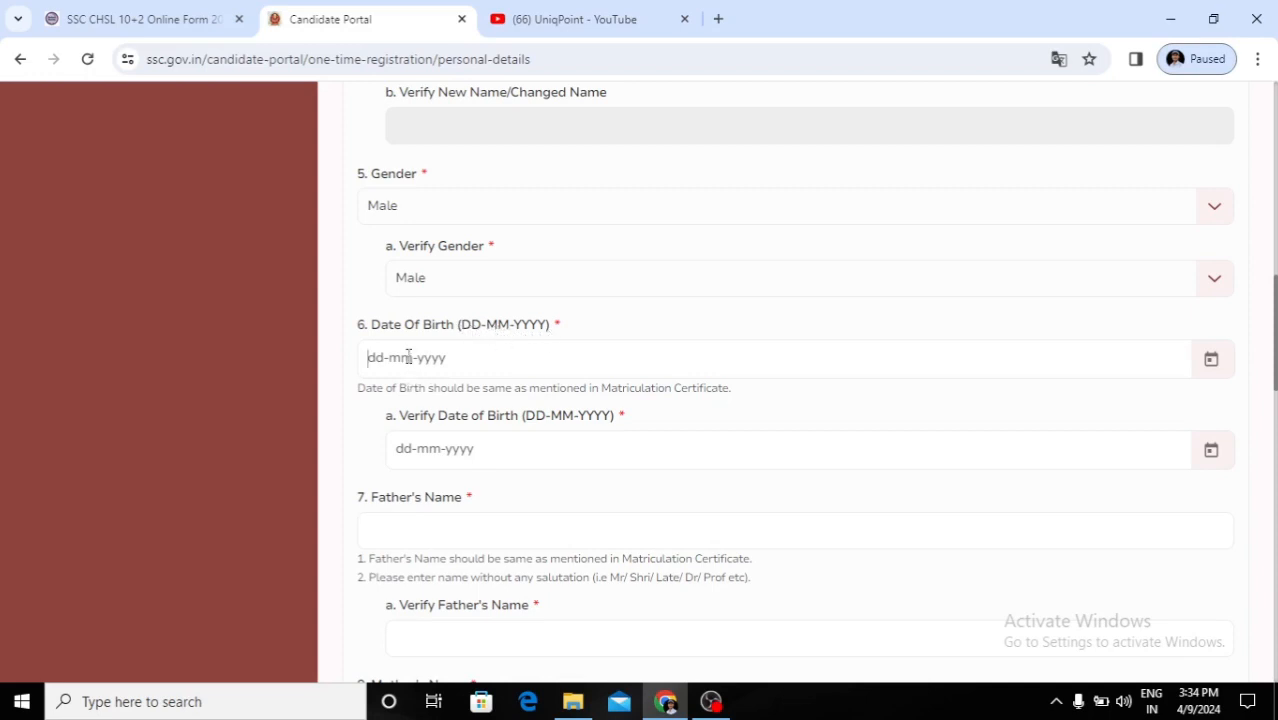
Pick 26 March 2000 as the Date of Birth in the calendar.
{"action": "type", "text": "01-02-2001"}
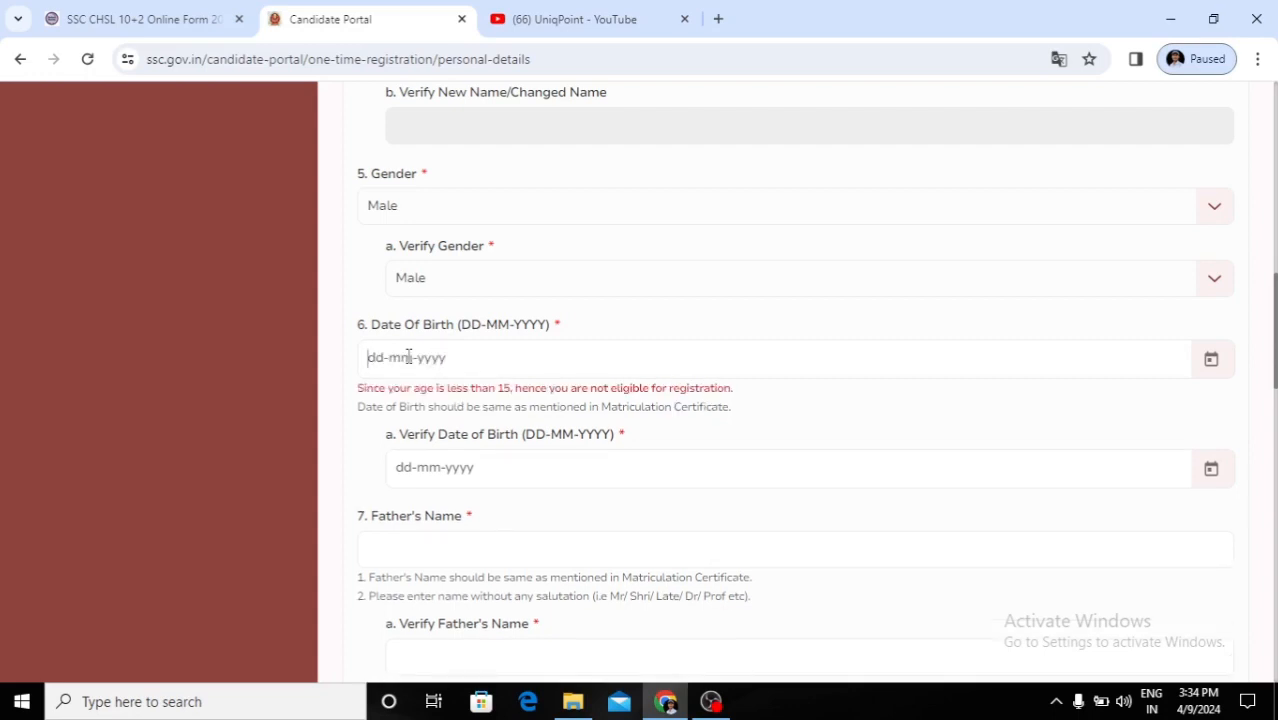
{"action": "left_click", "coordinate": [397, 360]}
{"action": "left_click", "coordinate": [1212, 360]}
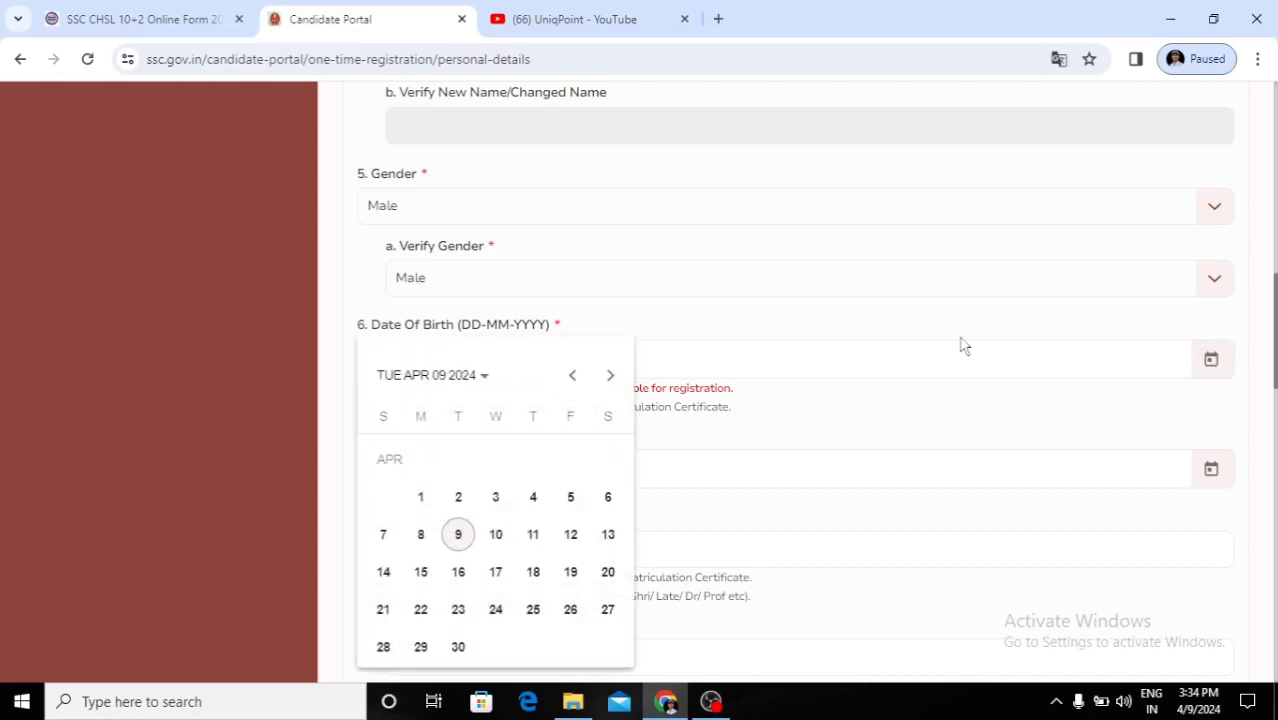
{"action": "left_click", "coordinate": [484, 379]}
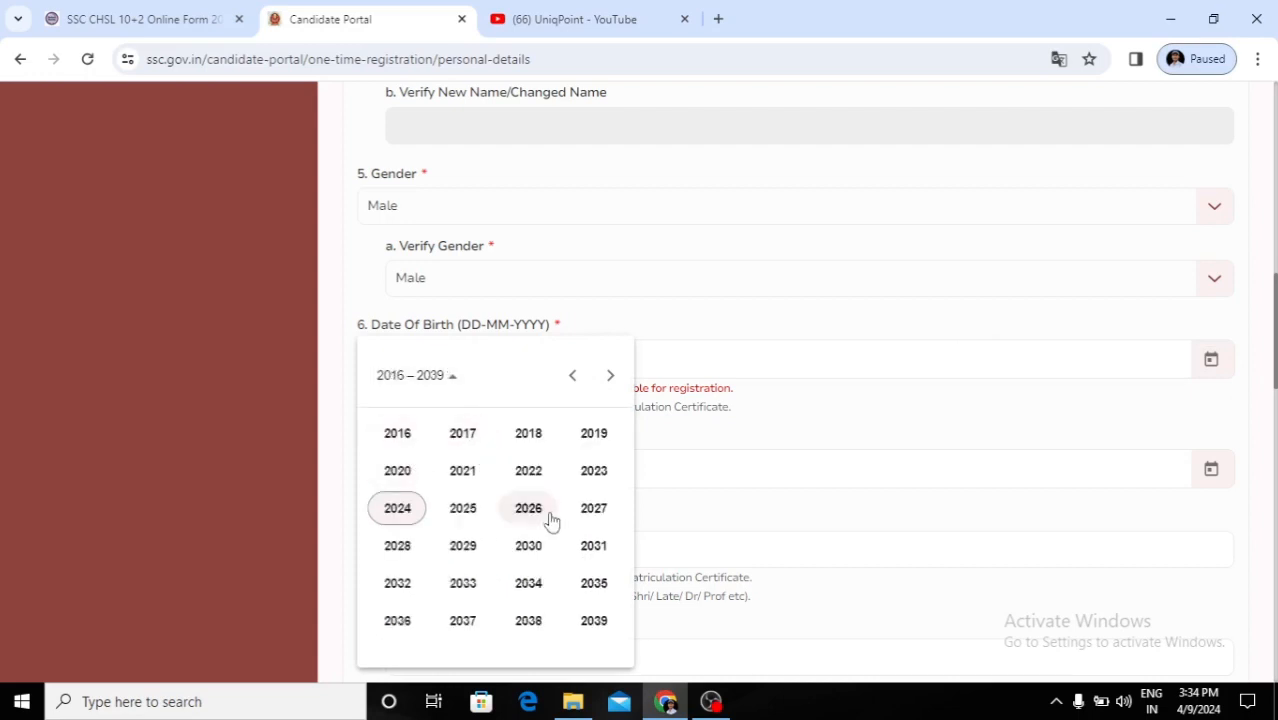
{"action": "scroll", "coordinate": [551, 521], "scroll_direction": "up", "scroll_amount": 1}
{"action": "scroll", "coordinate": [551, 521], "scroll_direction": "up", "scroll_amount": 1}
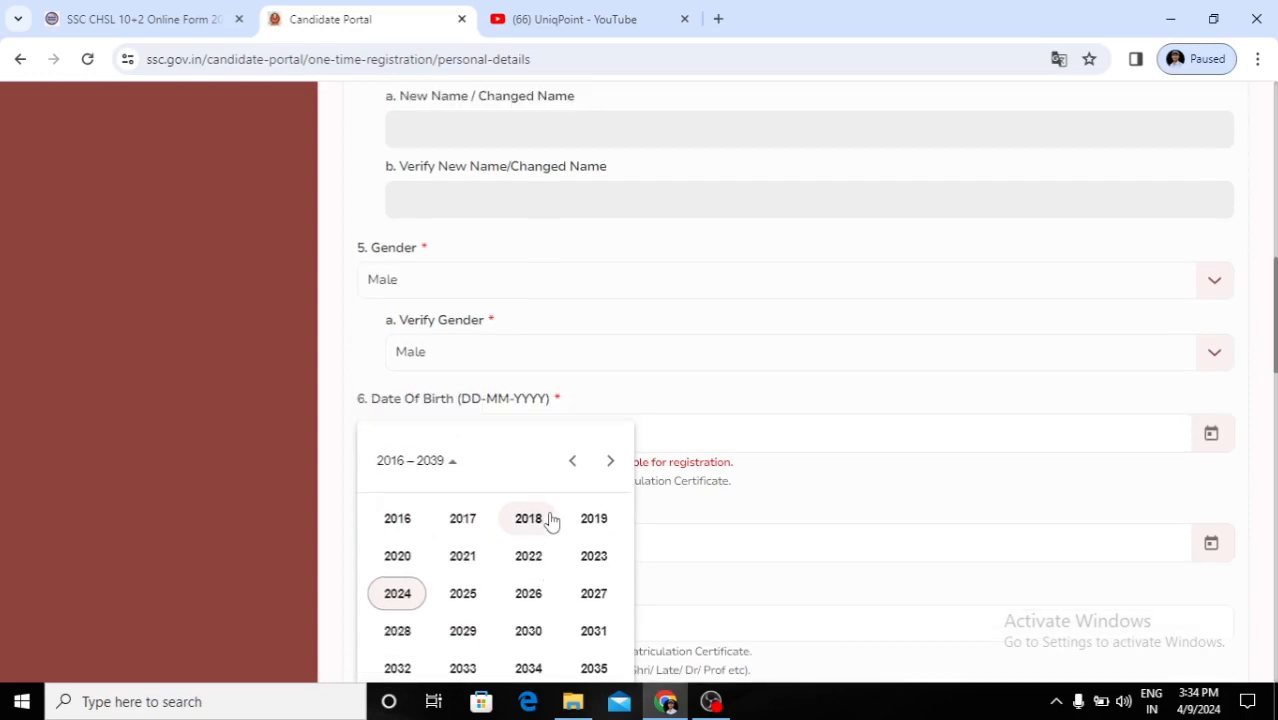
{"action": "left_click", "coordinate": [452, 444]}
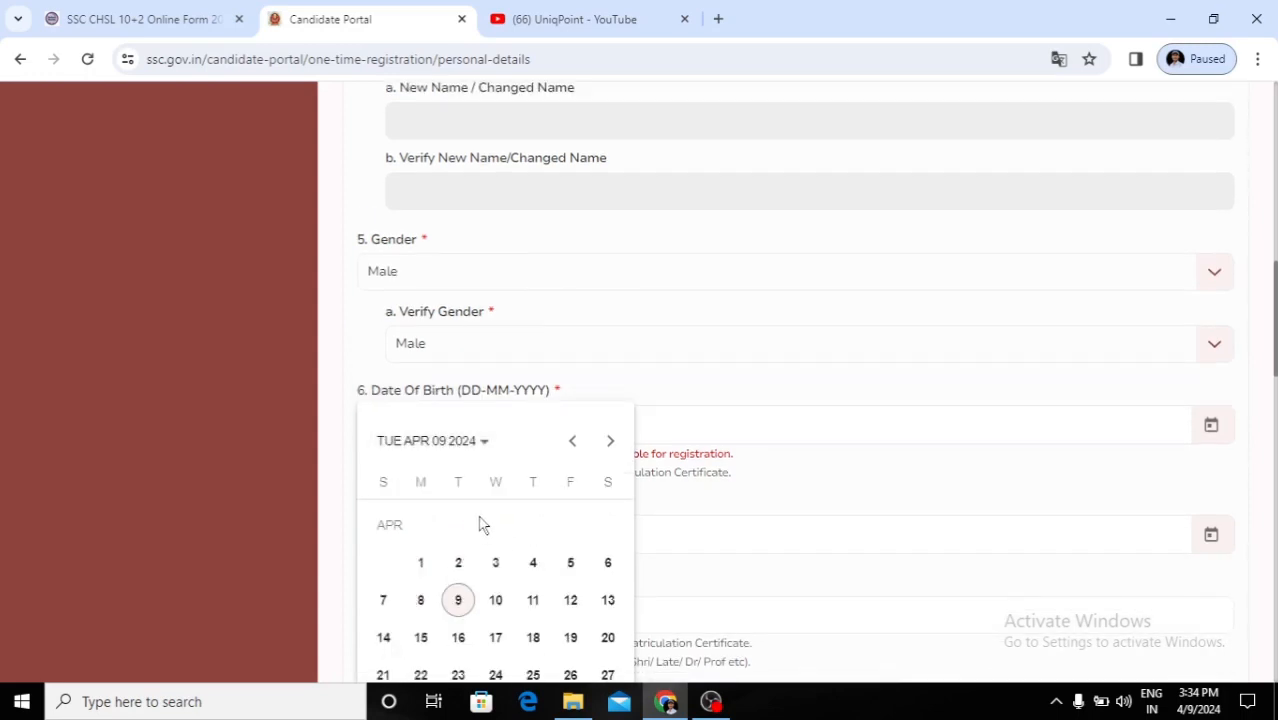
{"action": "left_click", "coordinate": [480, 445]}
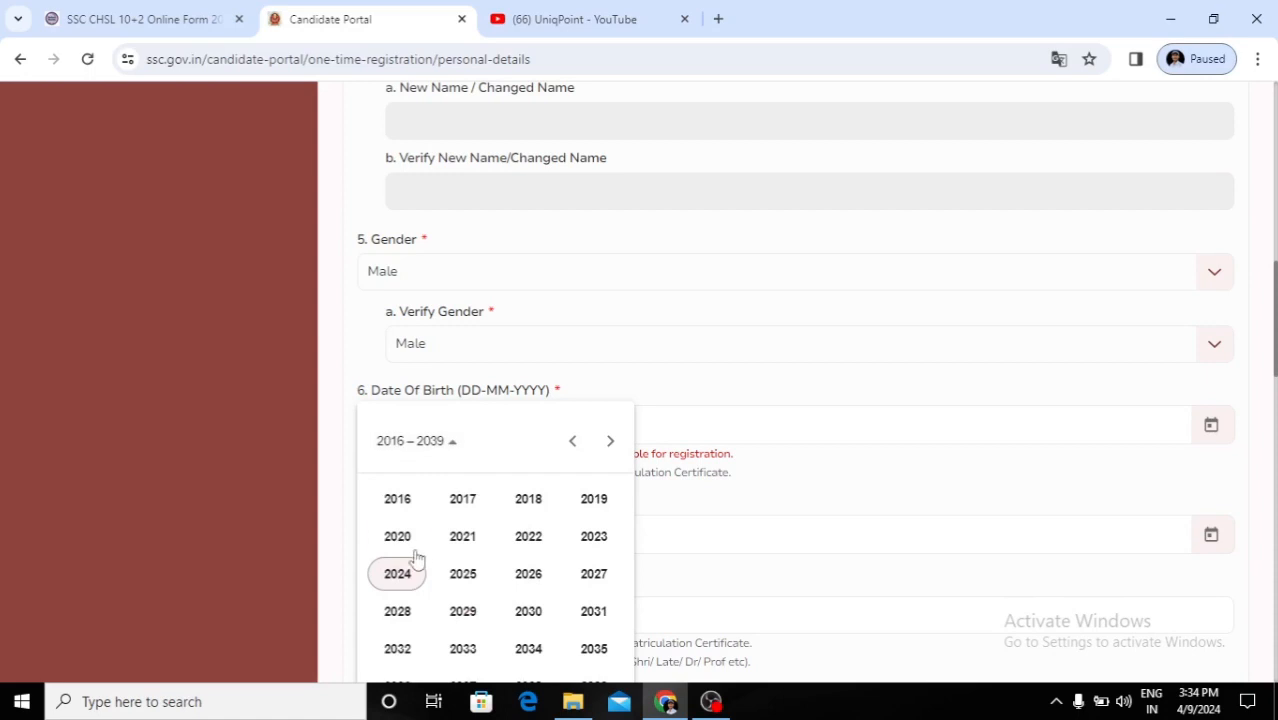
{"action": "scroll", "coordinate": [397, 525], "scroll_direction": "down", "scroll_amount": 2}
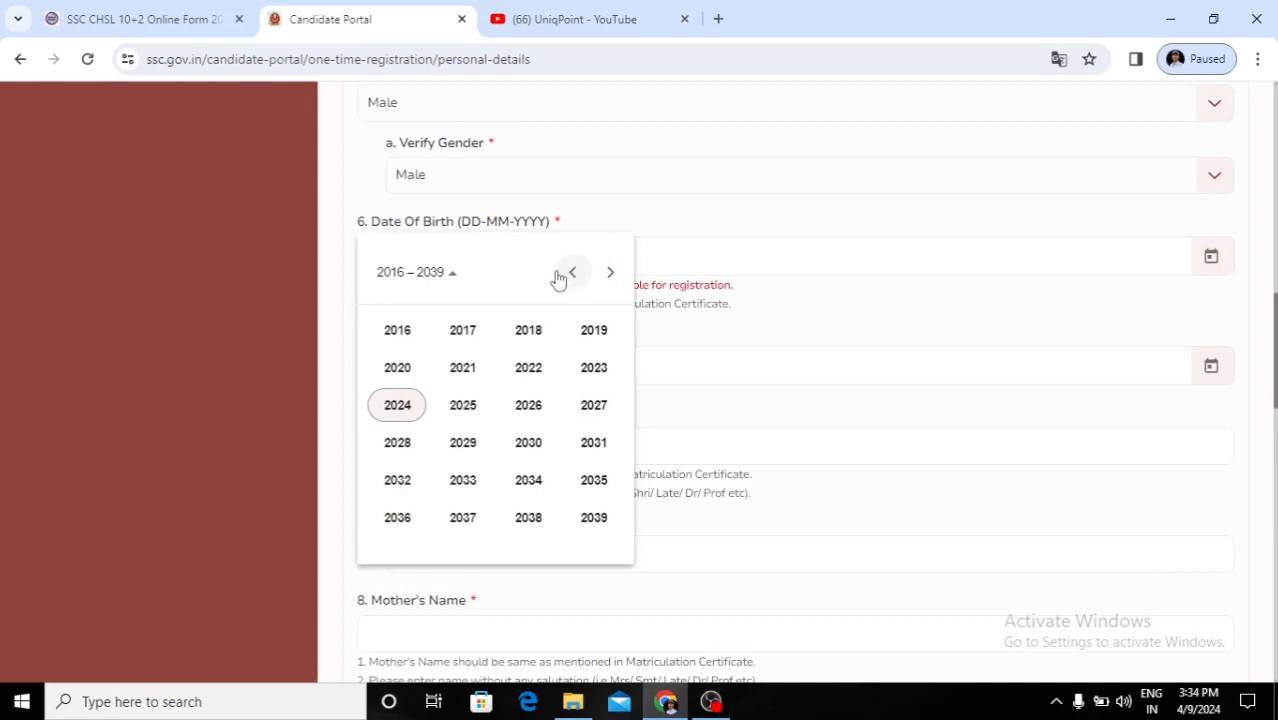
{"action": "left_click", "coordinate": [571, 274]}
{"action": "left_click", "coordinate": [571, 274]}
{"action": "left_click", "coordinate": [571, 275]}
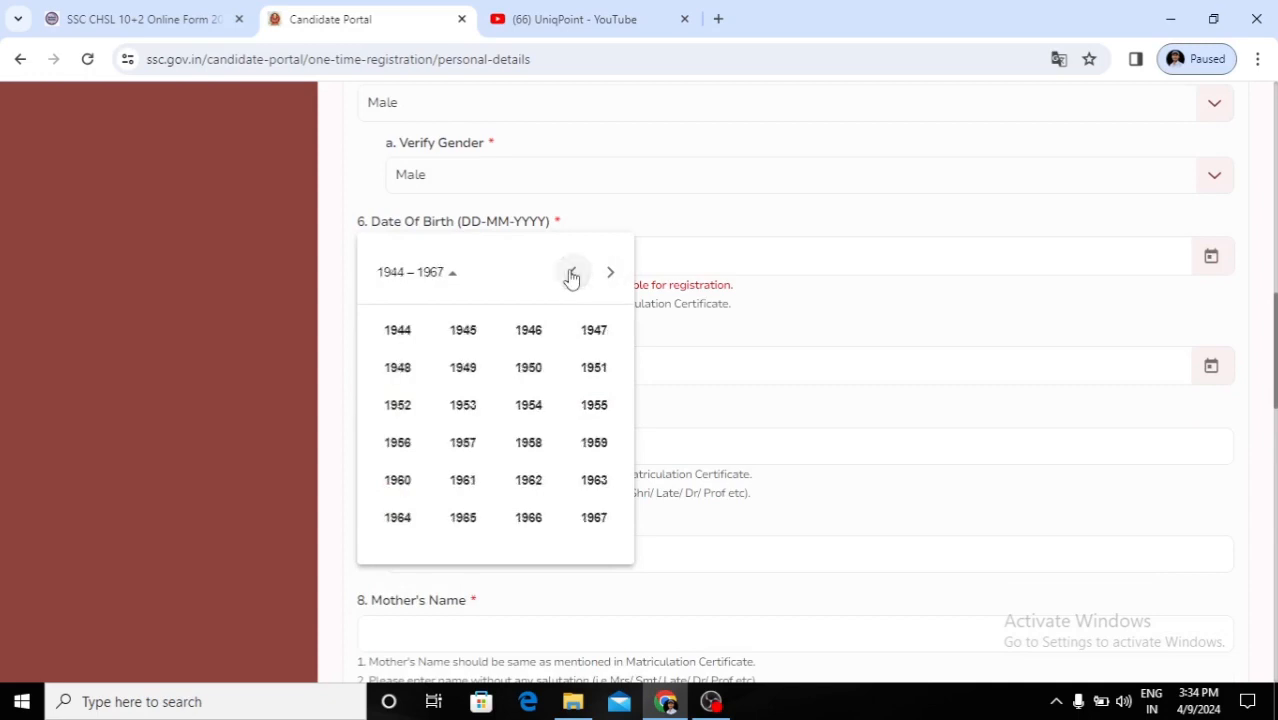
{"action": "left_click", "coordinate": [610, 277]}
{"action": "left_click", "coordinate": [610, 277]}
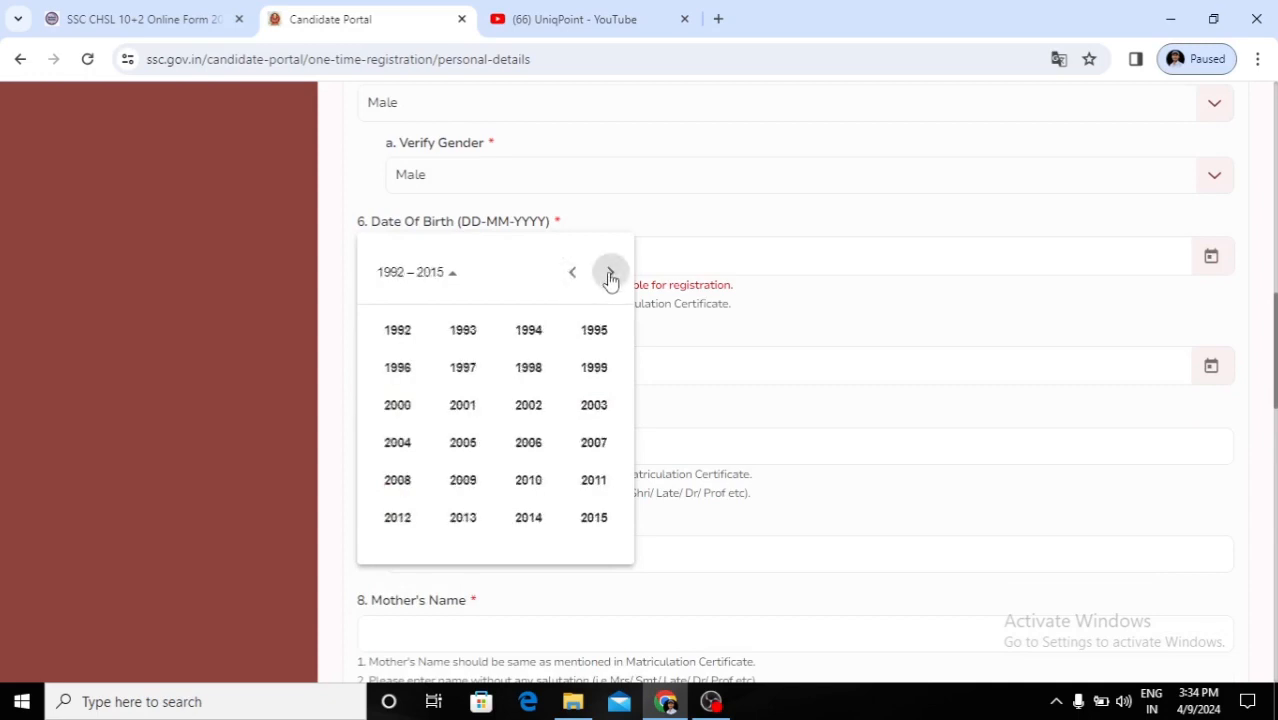
{"action": "left_click", "coordinate": [414, 410]}
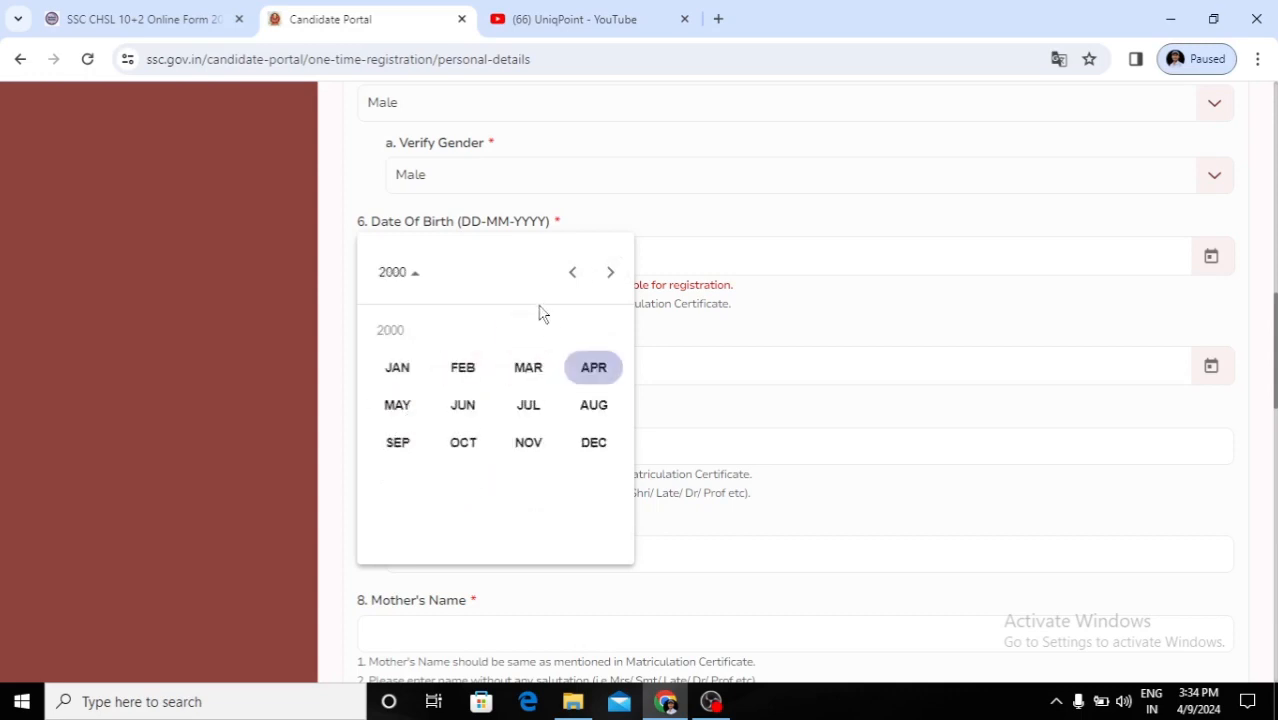
{"action": "left_click", "coordinate": [530, 368]}
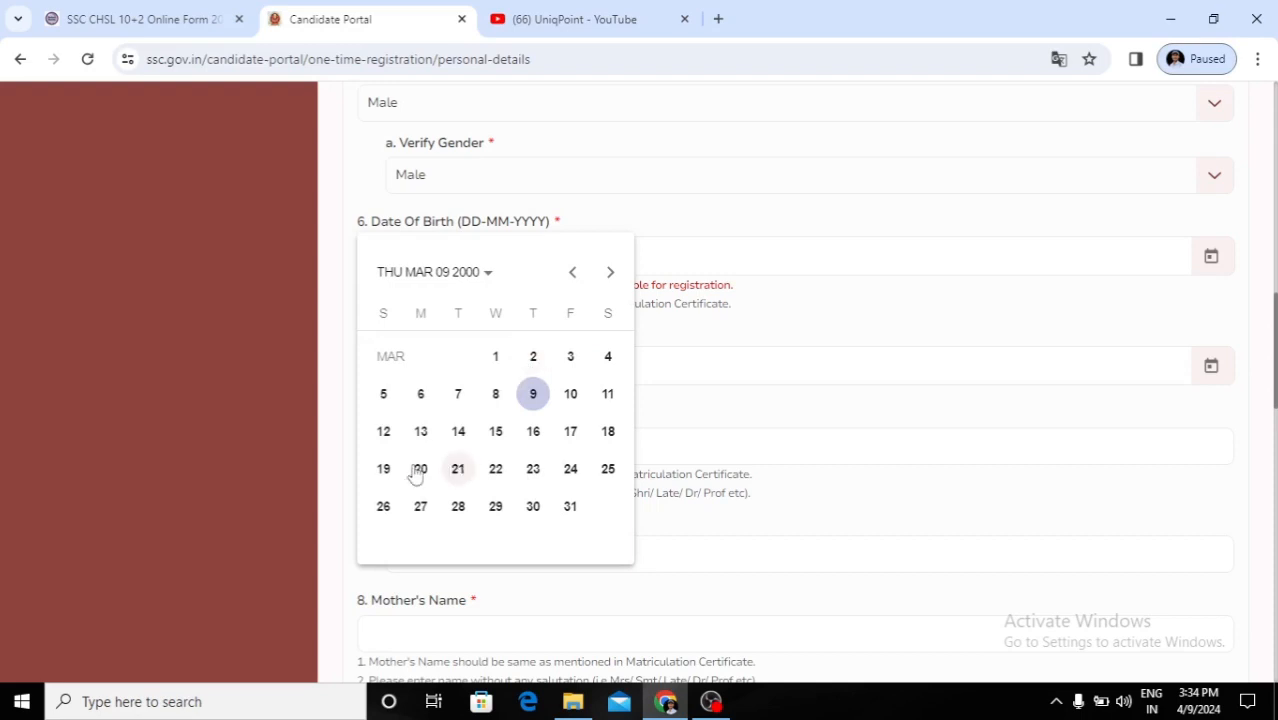
{"action": "left_click", "coordinate": [389, 507]}
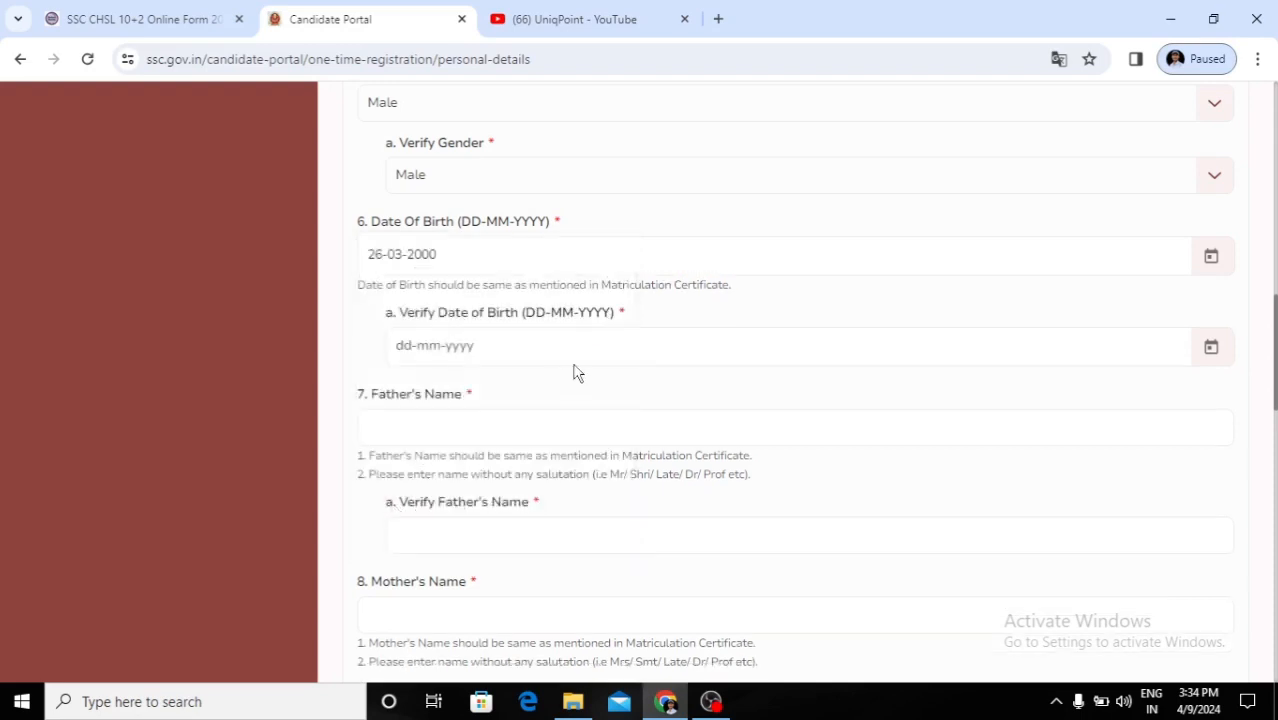
Pick 26-03-2000 in the Verify Date of Birth calendar.
{"action": "left_click", "coordinate": [1210, 350]}
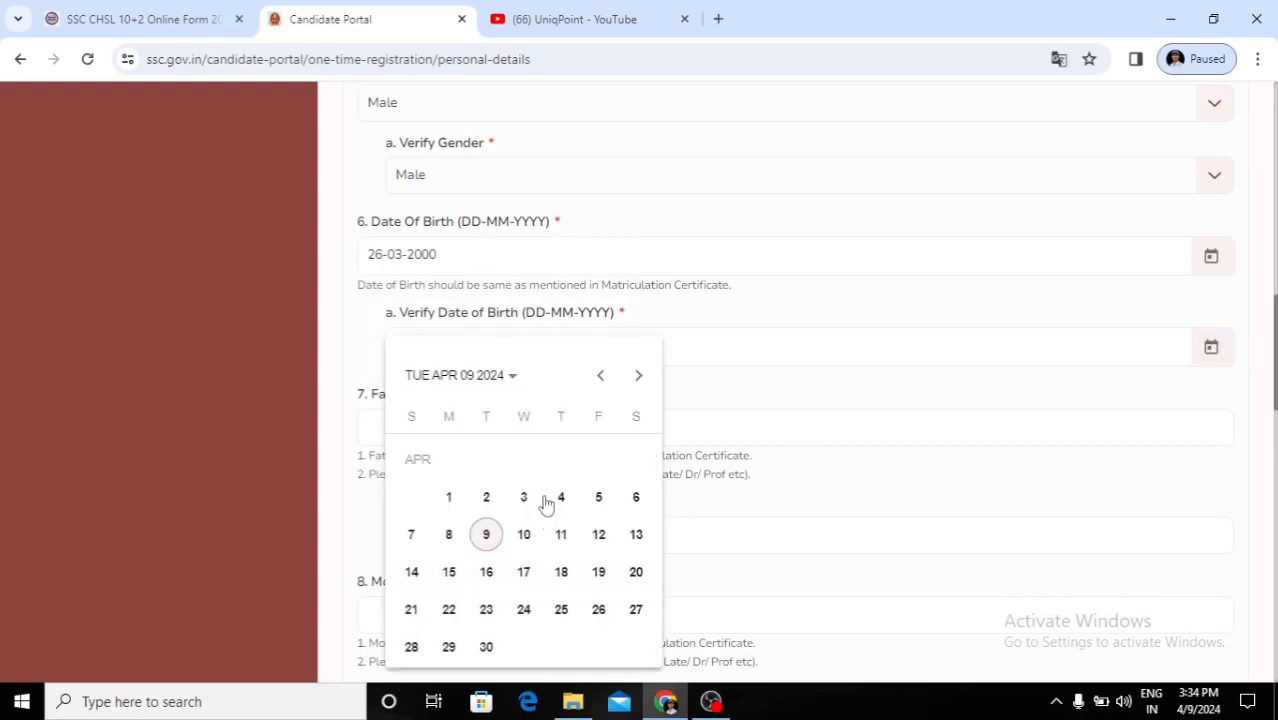
{"action": "left_click", "coordinate": [511, 379]}
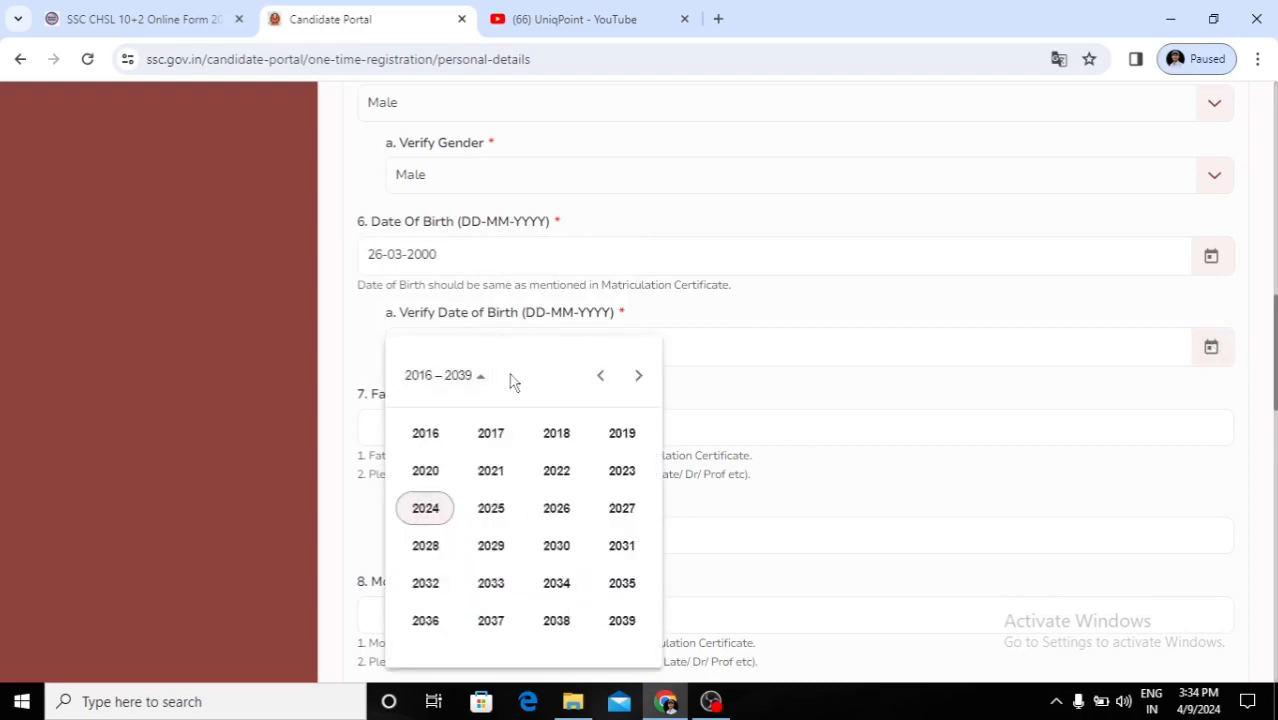
{"action": "left_click", "coordinate": [638, 376]}
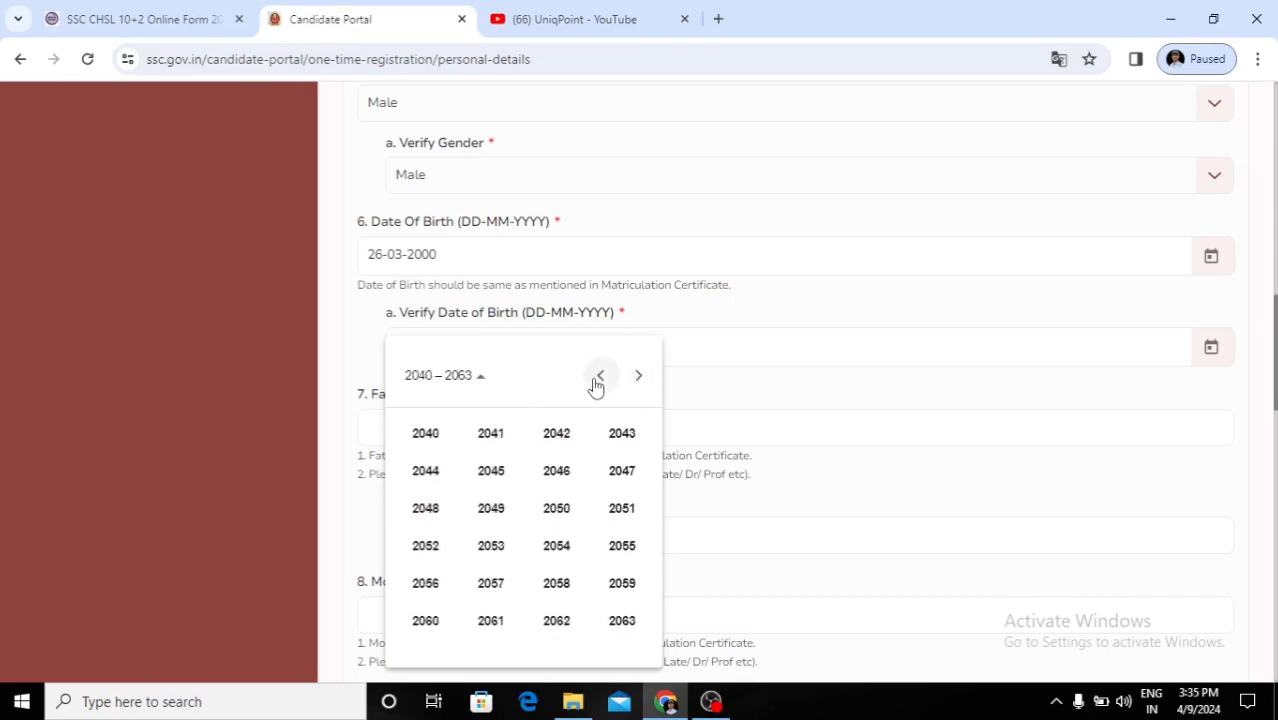
{"action": "left_click", "coordinate": [599, 378]}
{"action": "left_click", "coordinate": [599, 380]}
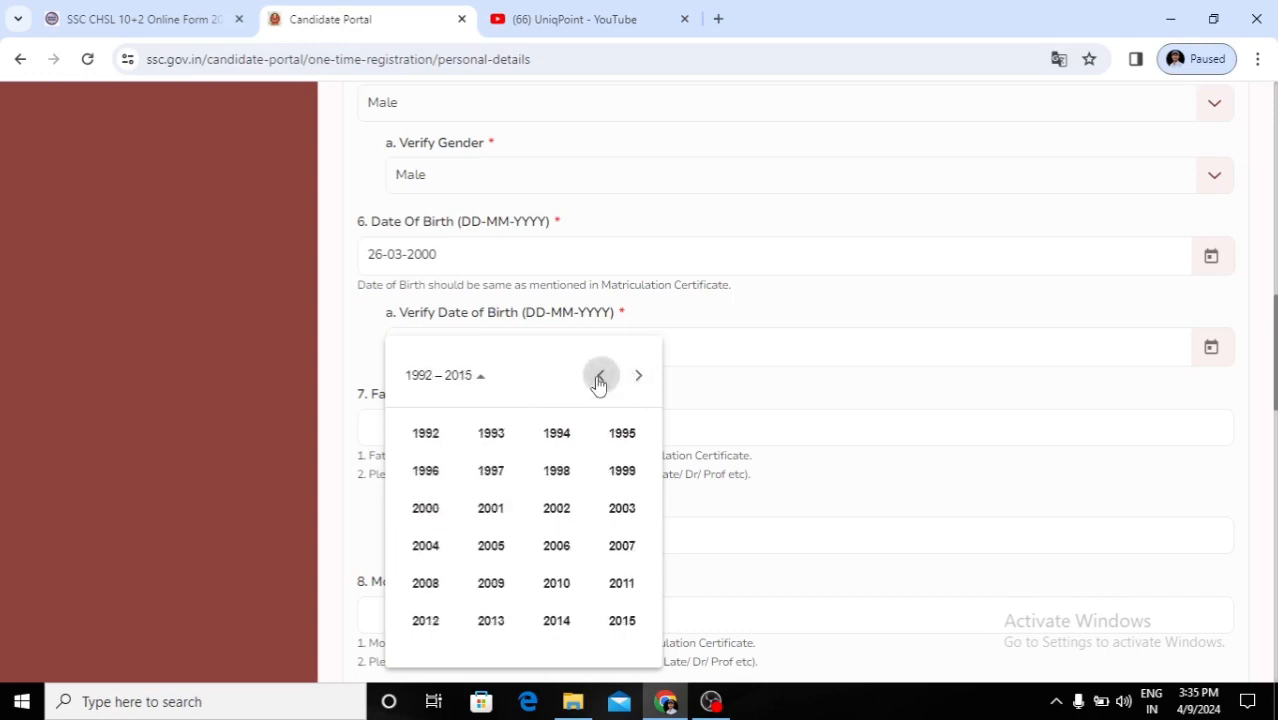
{"action": "left_click", "coordinate": [446, 513]}
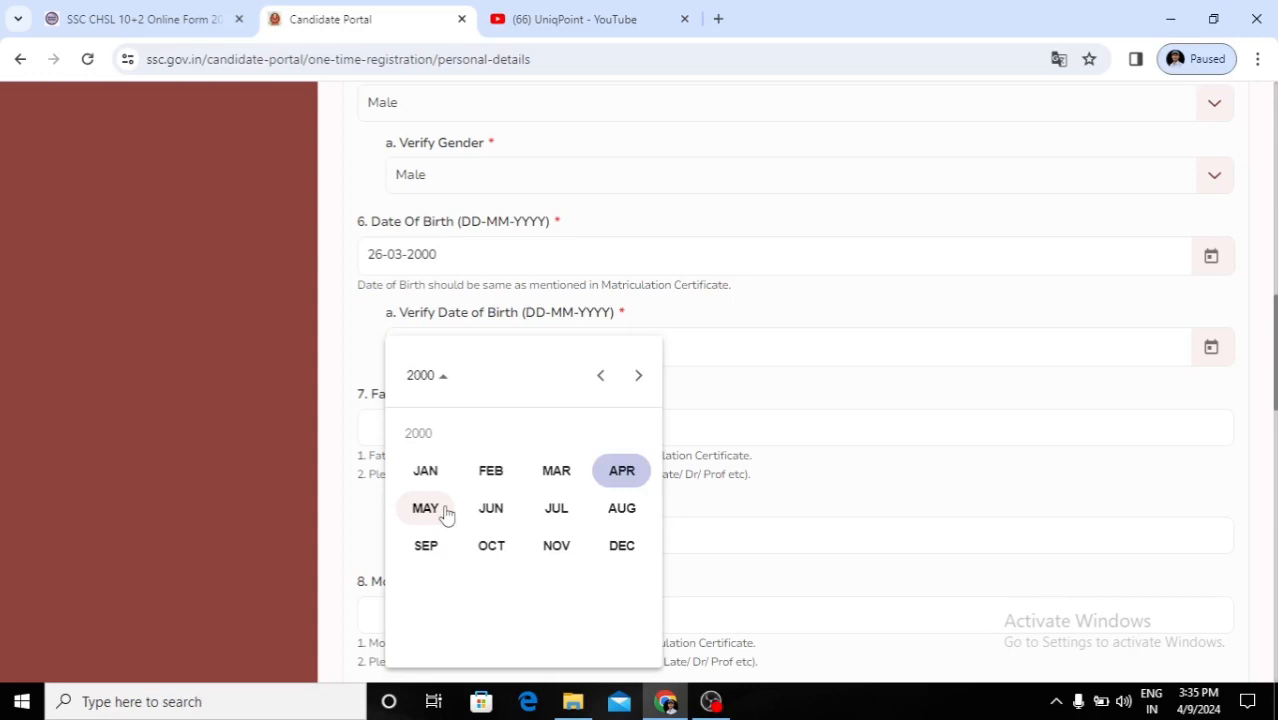
{"action": "left_click", "coordinate": [557, 471]}
{"action": "left_click", "coordinate": [411, 612]}
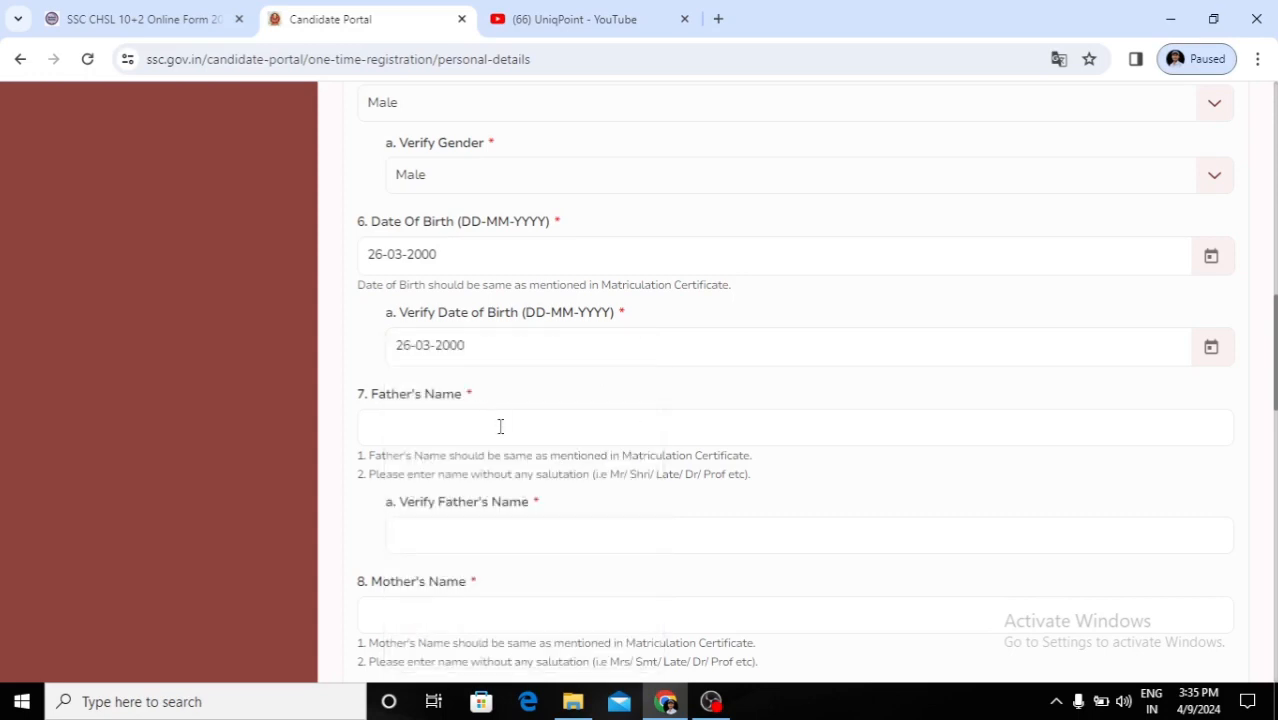
Type the father's name in Father's Name and retype it in Verify Father's Name.
{"action": "left_click", "coordinate": [500, 426]}
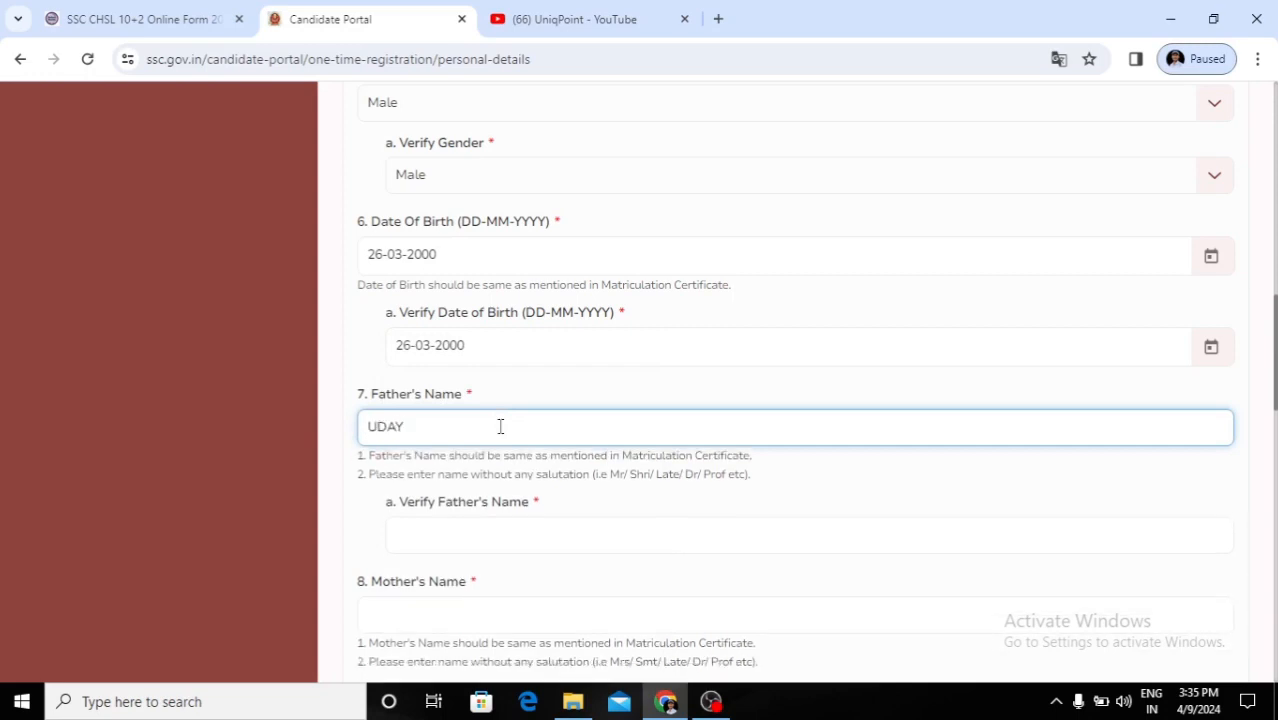
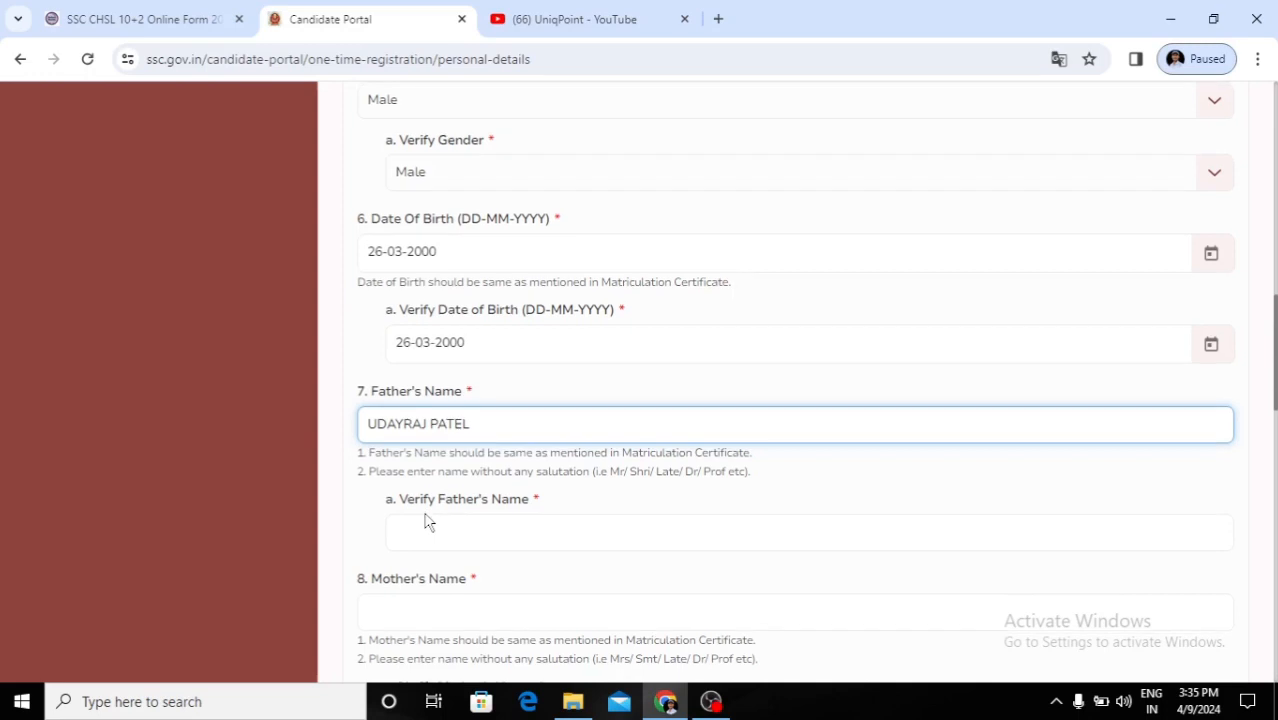
{"action": "scroll", "coordinate": [445, 470], "scroll_direction": "down", "scroll_amount": 1}
{"action": "left_click", "coordinate": [443, 461]}
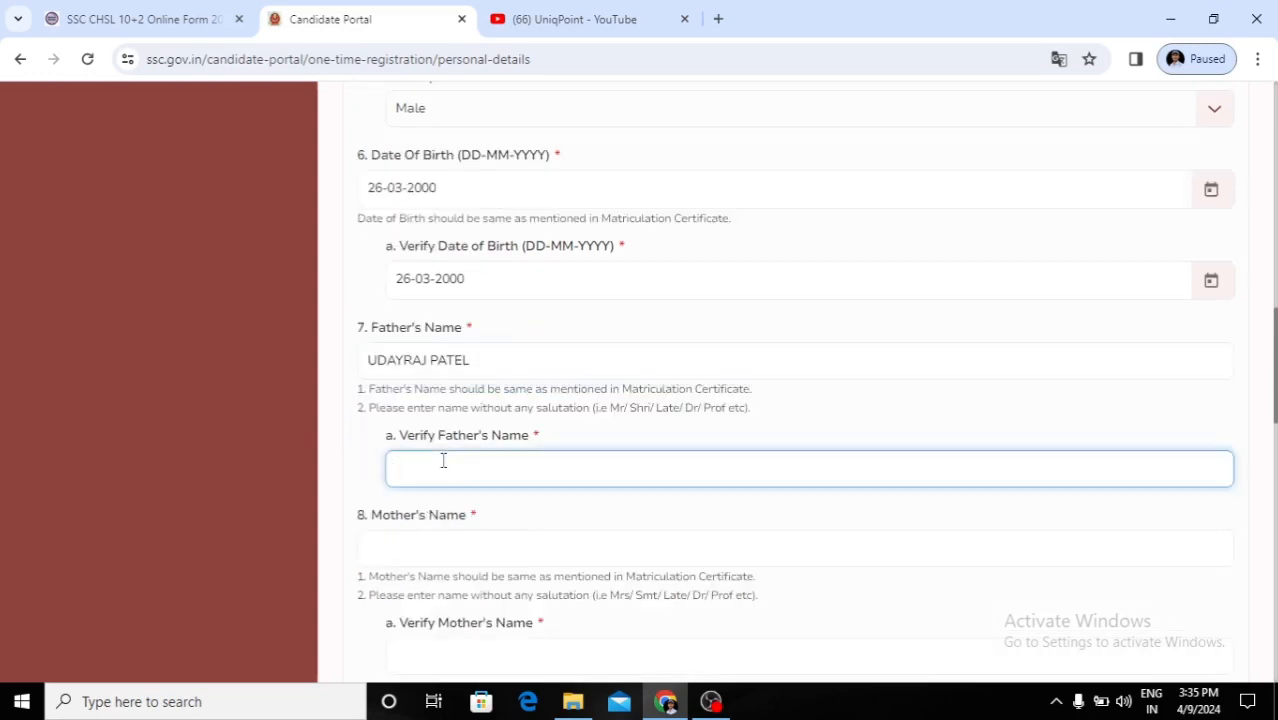
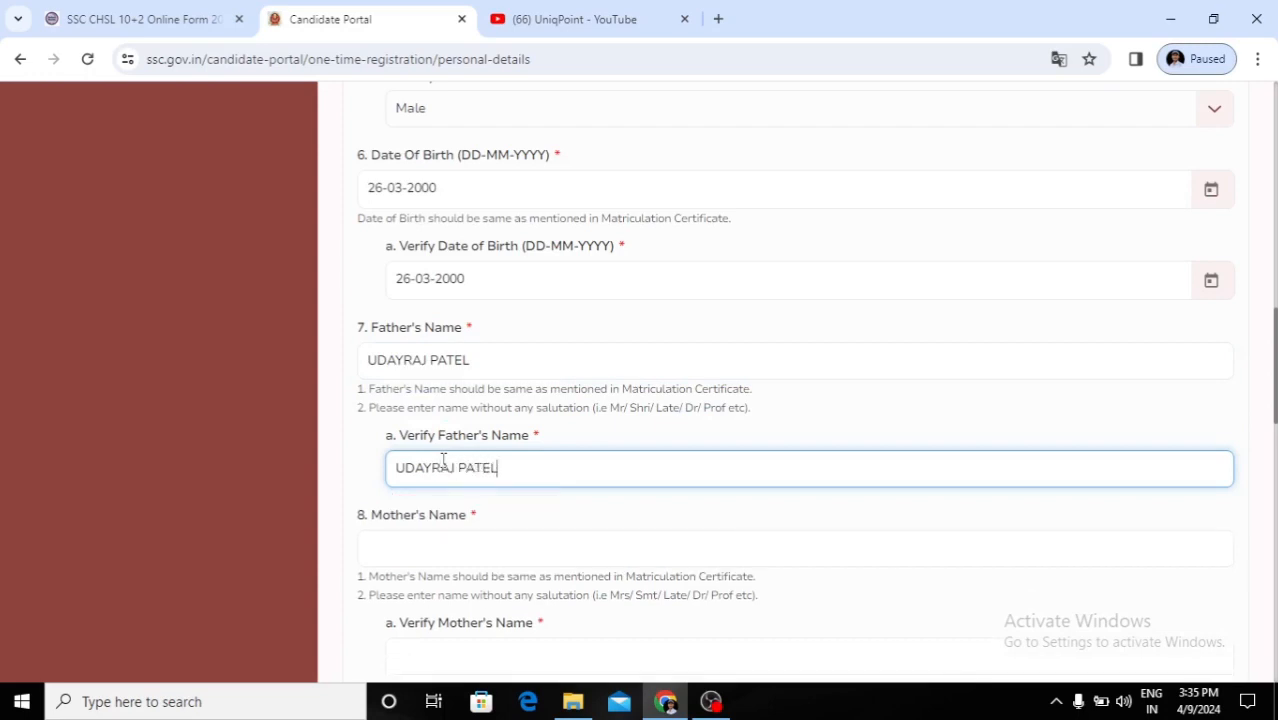
{"action": "scroll", "coordinate": [490, 538], "scroll_direction": "down", "scroll_amount": 1}
{"action": "scroll", "coordinate": [490, 538], "scroll_direction": "down", "scroll_amount": 1}
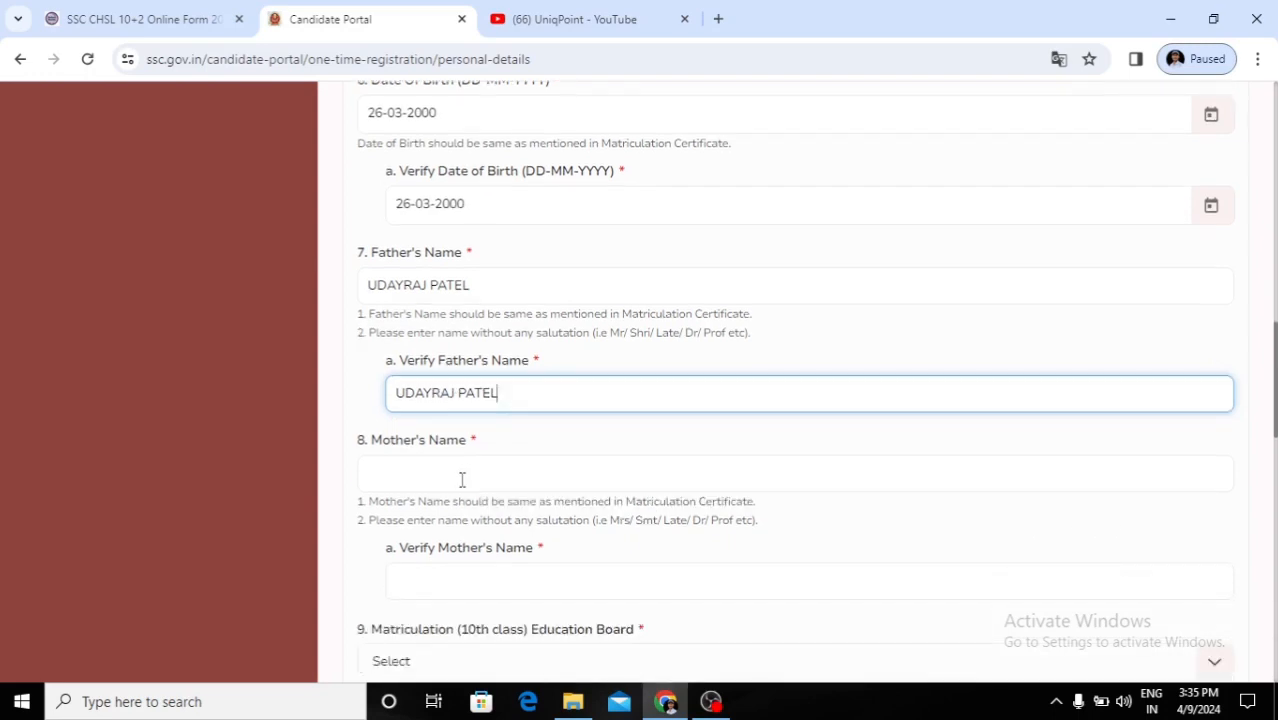
Type the mother's name, then correct Verify Mother's Name until both match.
{"action": "left_click", "coordinate": [462, 477]}
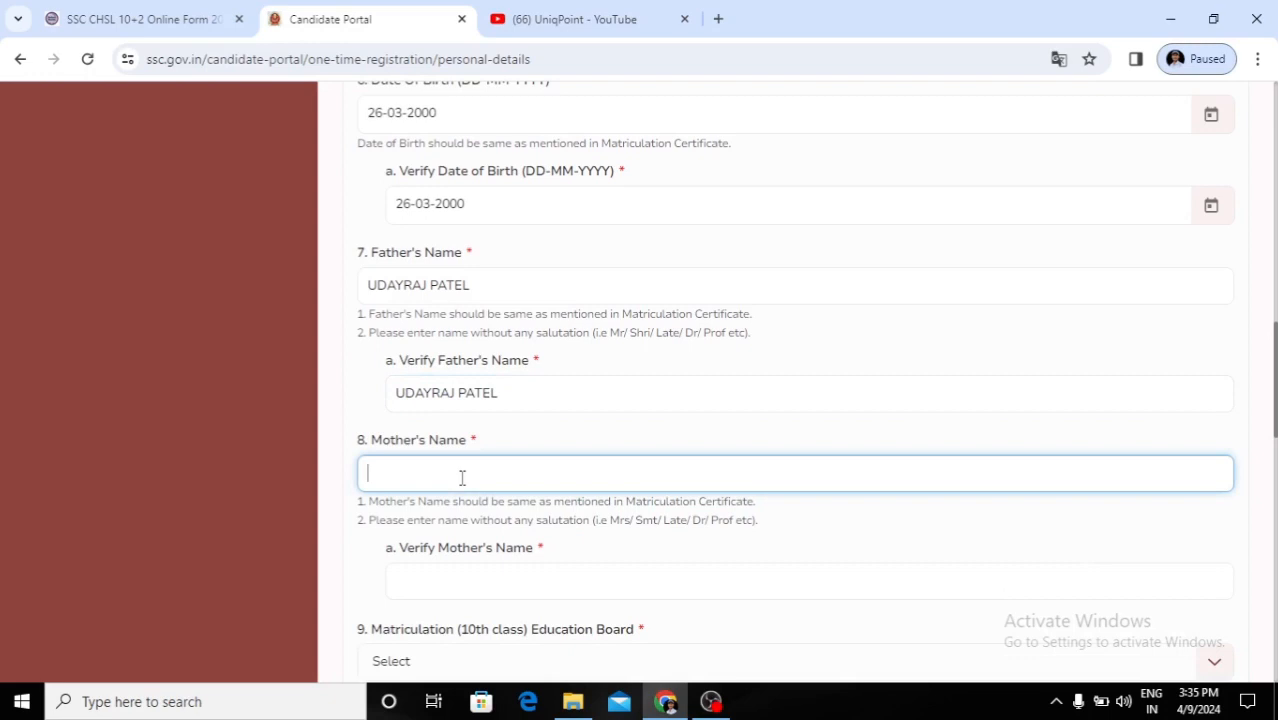
{"action": "left_click", "coordinate": [459, 571]}
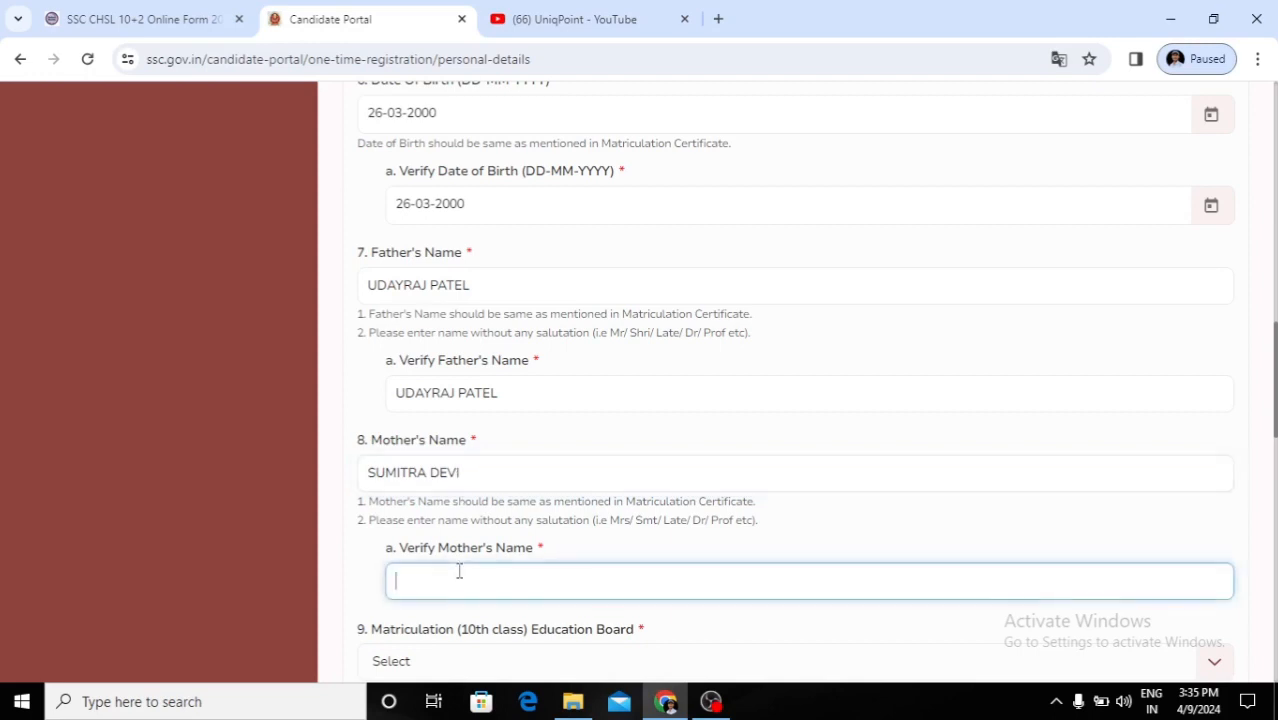
{"action": "type", "text": "MO"}
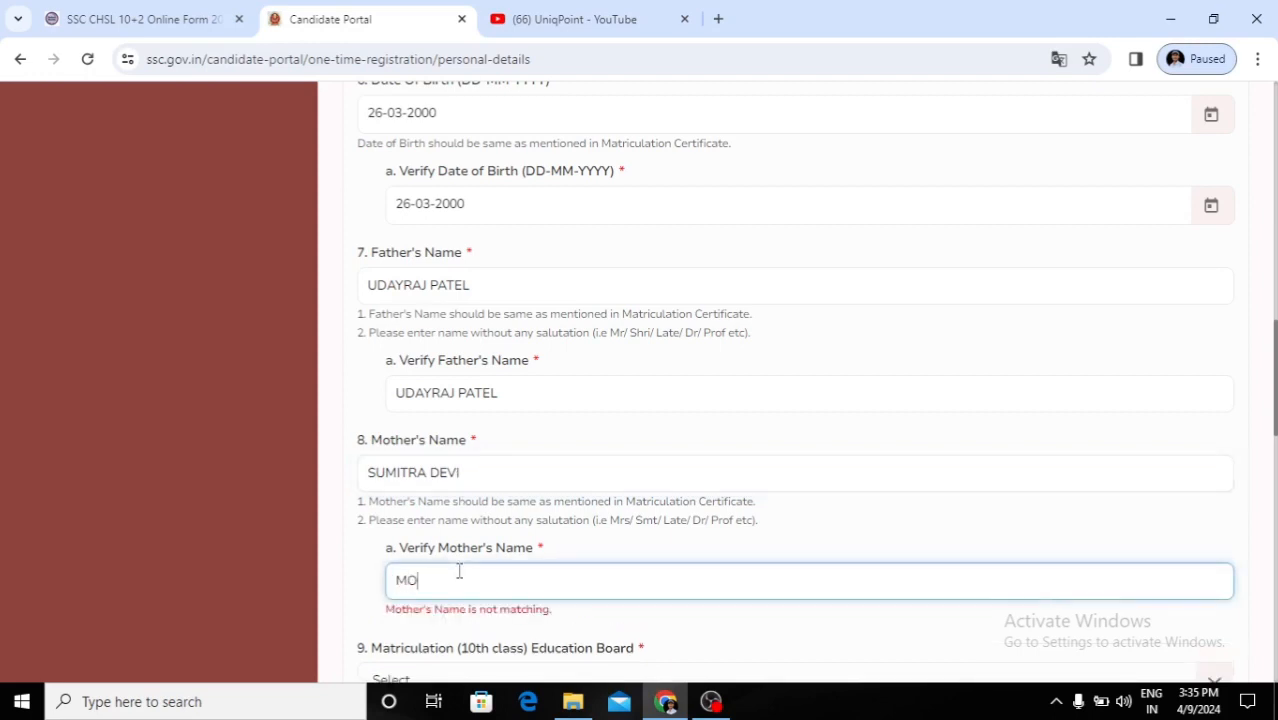
{"action": "key", "text": "BackSpace"}
{"action": "key", "text": "BackSpace"}
{"action": "type", "text": "I"}
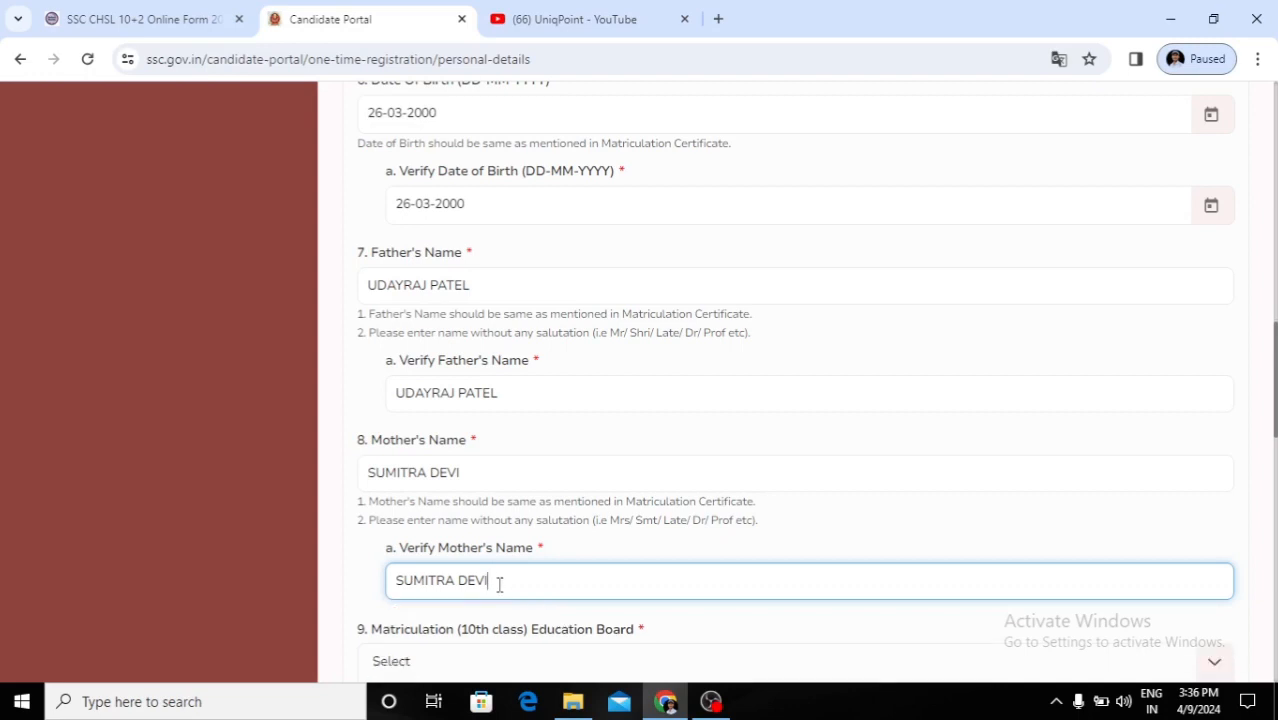
{"action": "scroll", "coordinate": [488, 605], "scroll_direction": "down", "scroll_amount": 2}
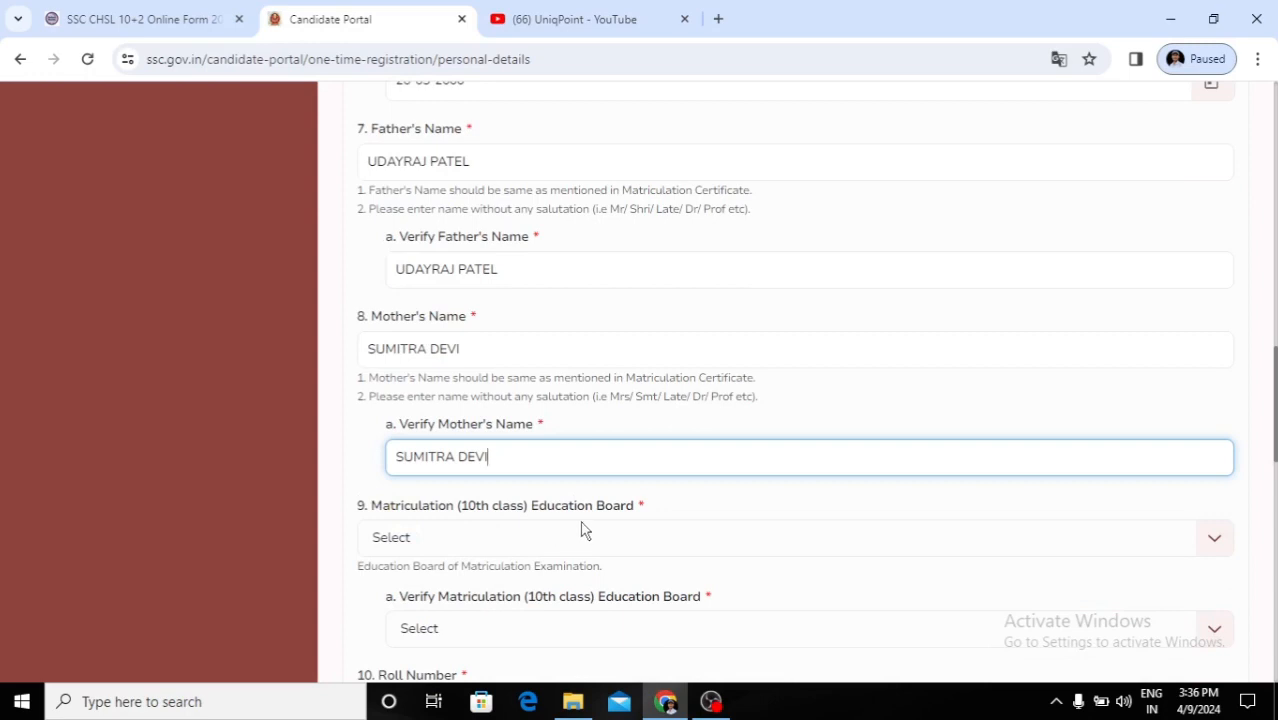
Choose Board of High School And Intermediate Education Uttar Pradesh in both matriculation board dropdowns.
{"action": "left_click", "coordinate": [427, 538]}
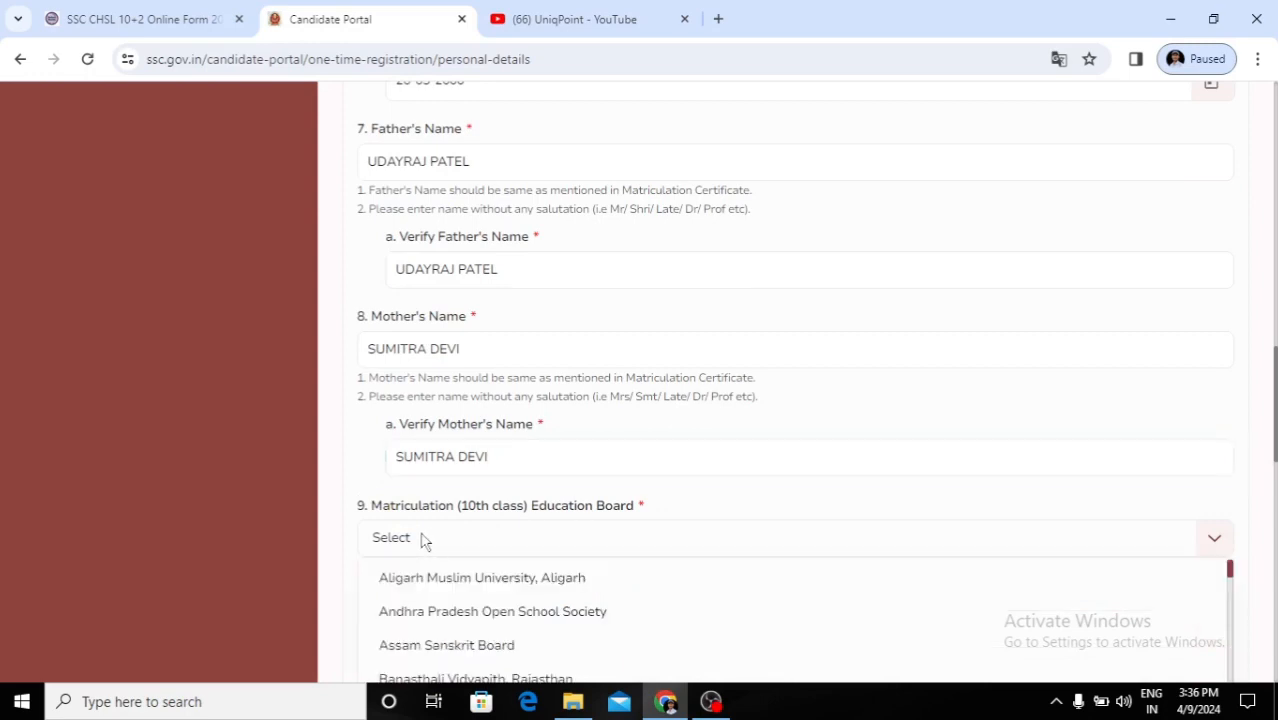
{"action": "scroll", "coordinate": [442, 551], "scroll_direction": "down", "scroll_amount": 2}
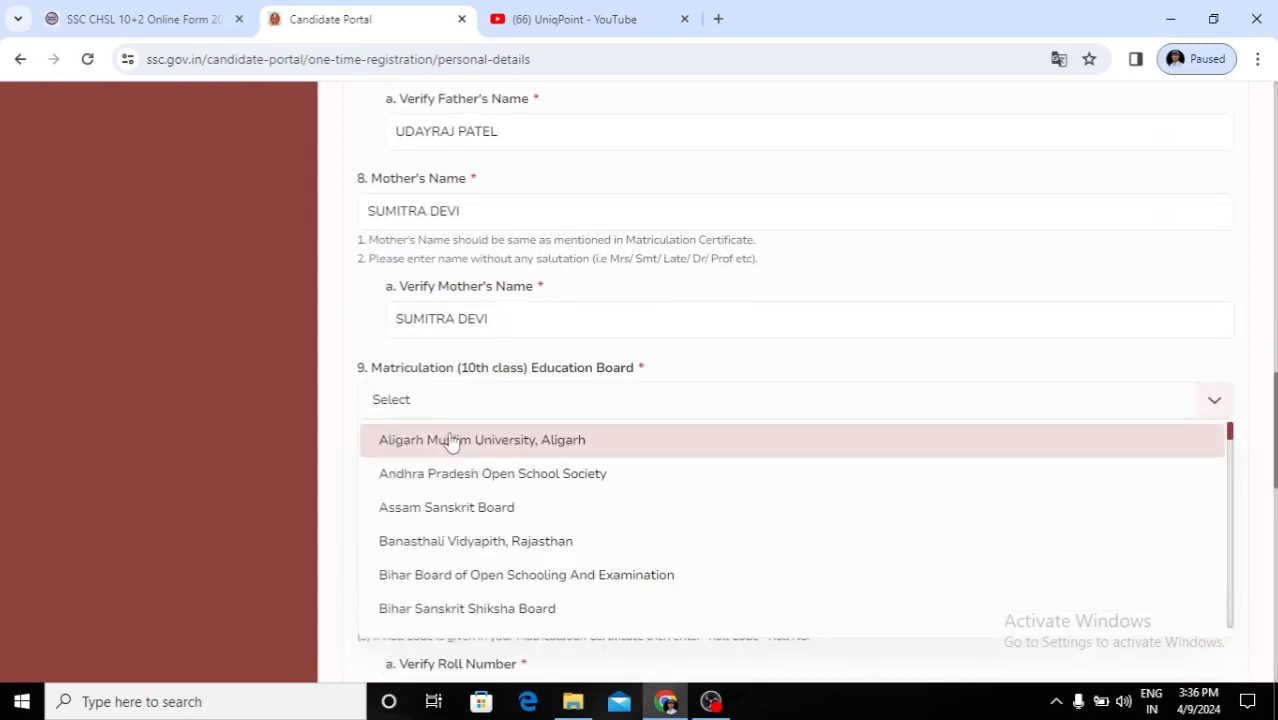
{"action": "scroll", "coordinate": [501, 535], "scroll_direction": "down", "scroll_amount": 5}
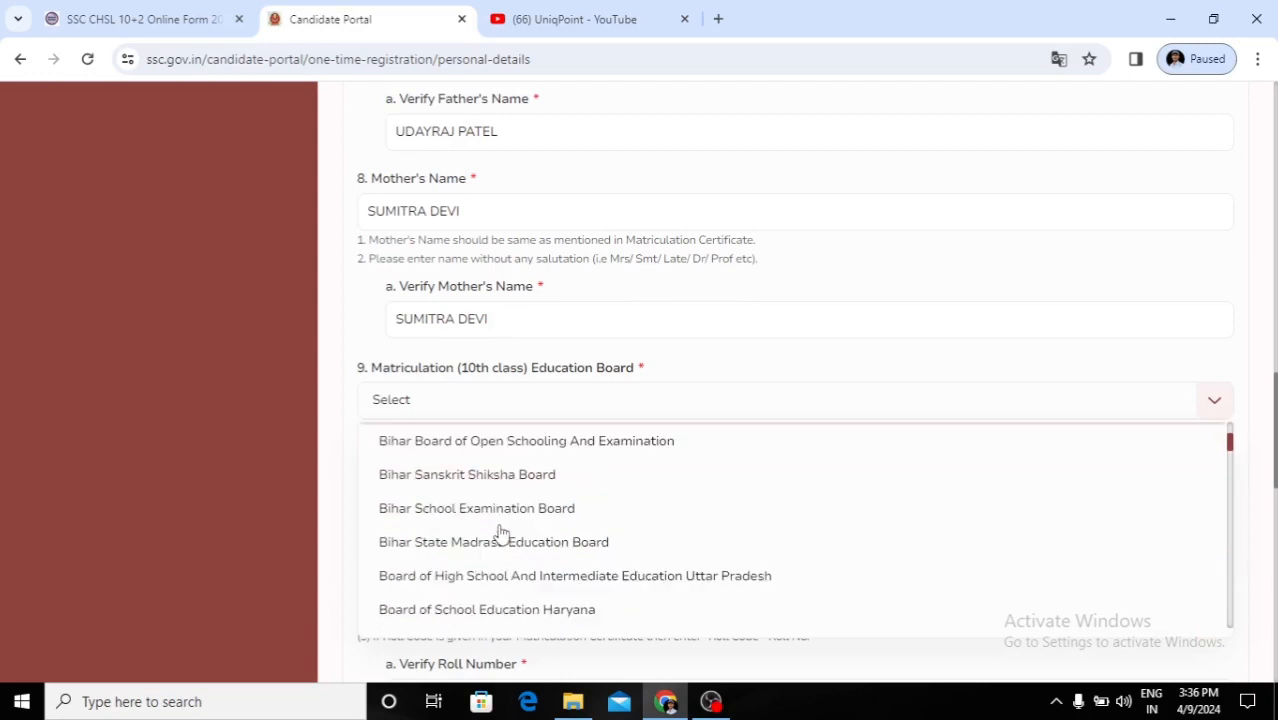
{"action": "scroll", "coordinate": [501, 535], "scroll_direction": "up", "scroll_amount": 1}
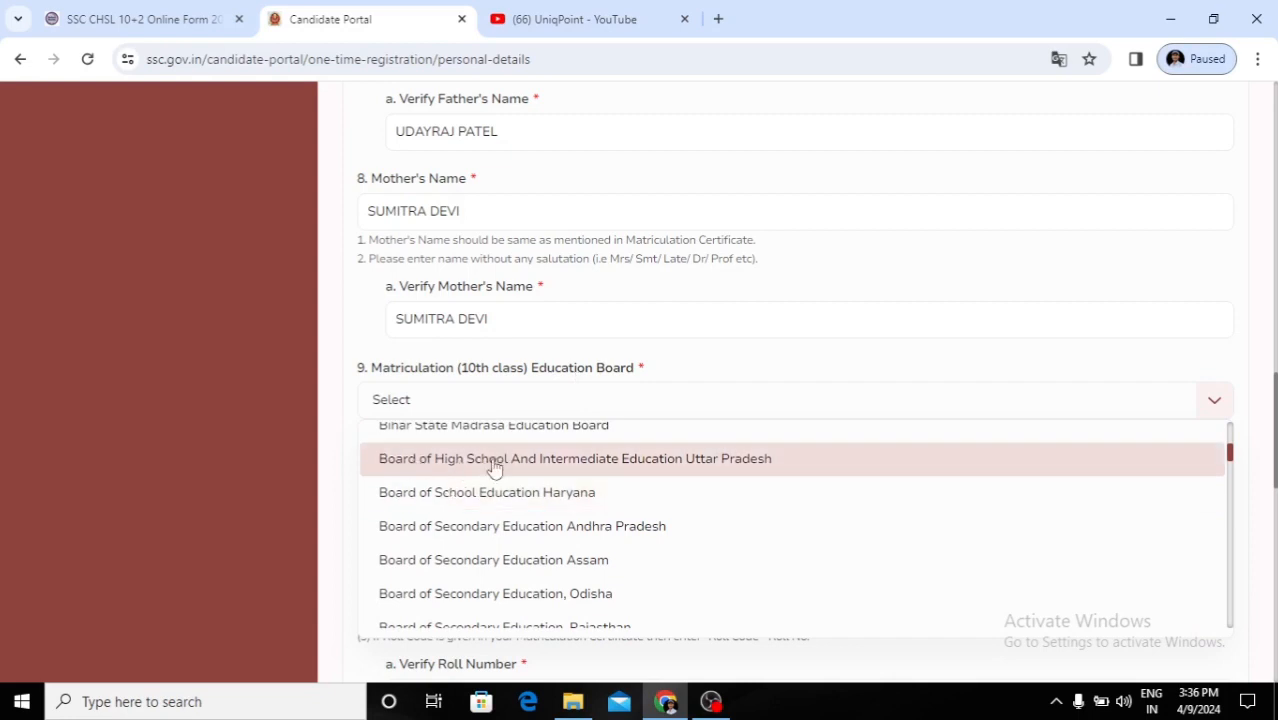
{"action": "left_click", "coordinate": [672, 462]}
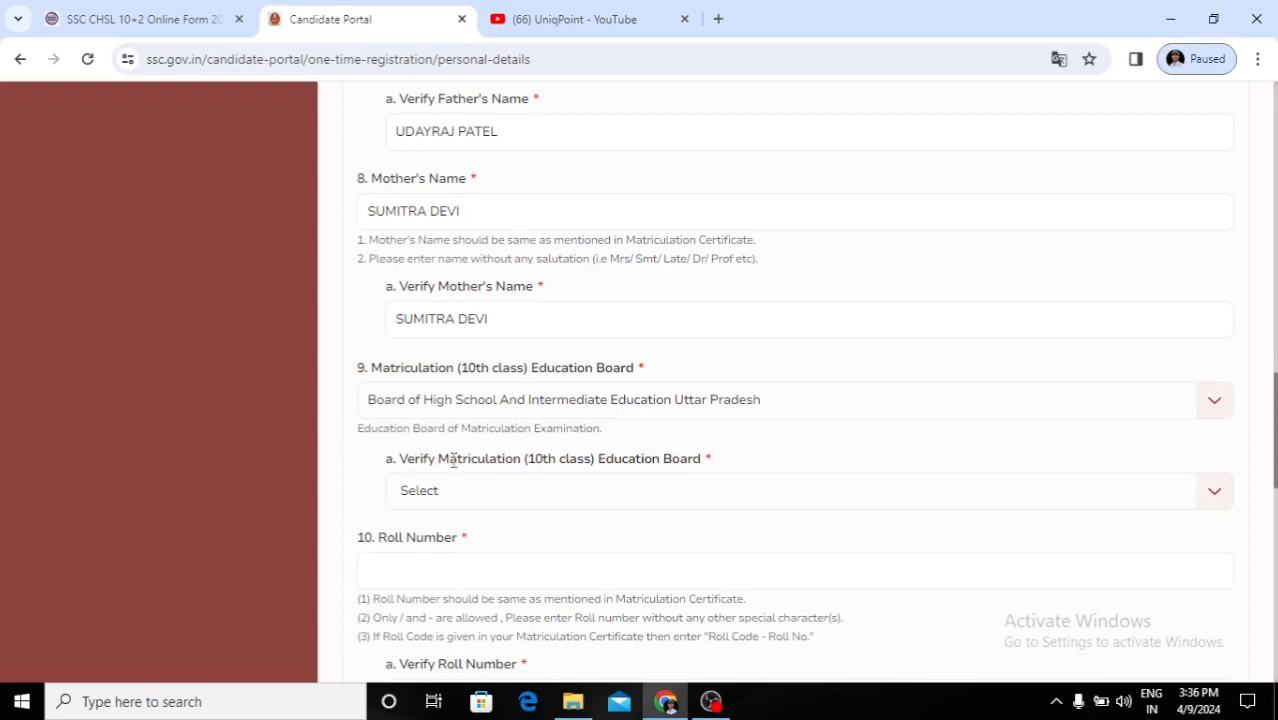
{"action": "left_click", "coordinate": [442, 499]}
{"action": "scroll", "coordinate": [455, 528], "scroll_direction": "down", "scroll_amount": 1}
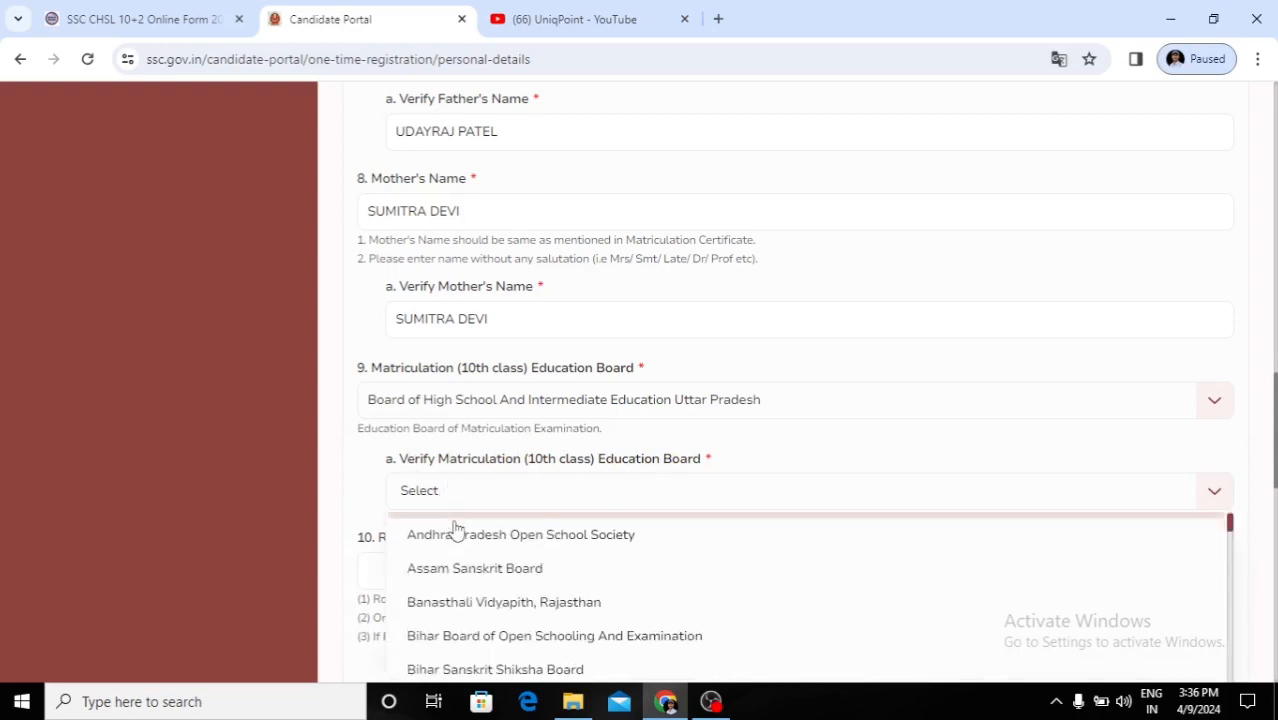
{"action": "scroll", "coordinate": [453, 530], "scroll_direction": "down", "scroll_amount": 2}
{"action": "scroll", "coordinate": [453, 530], "scroll_direction": "up", "scroll_amount": 1}
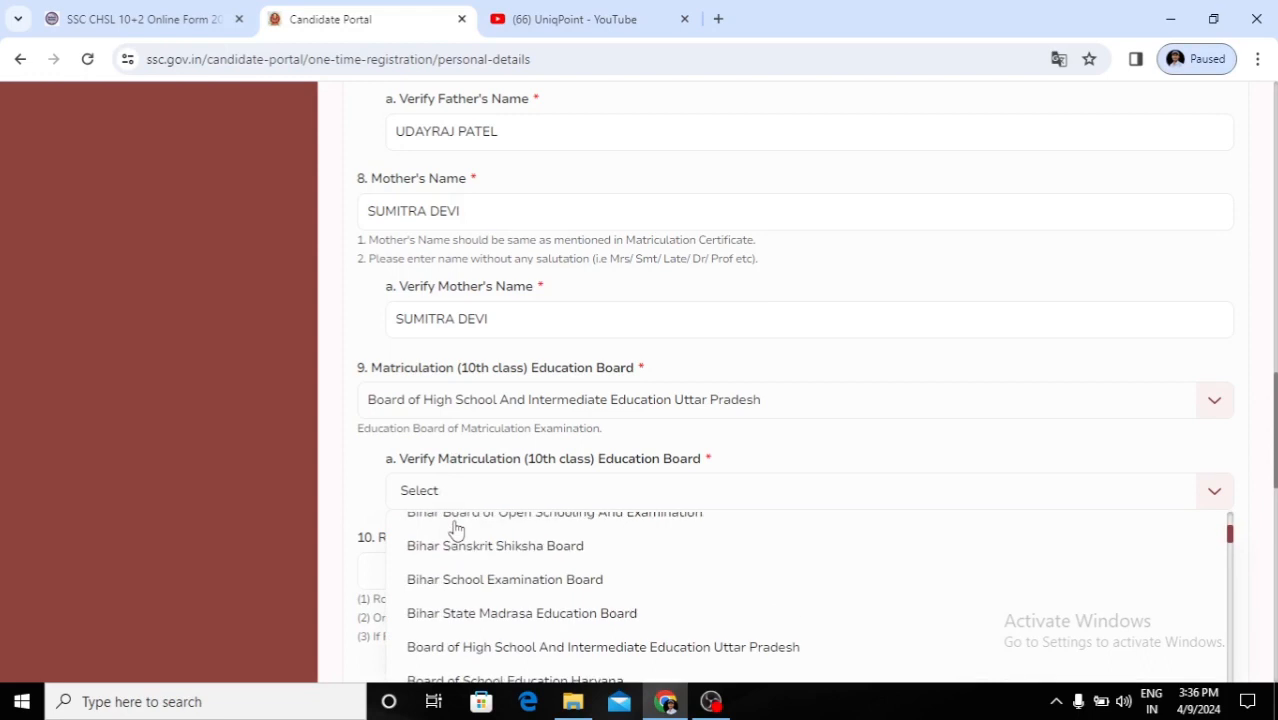
{"action": "left_click", "coordinate": [490, 633]}
{"action": "scroll", "coordinate": [522, 550], "scroll_direction": "down", "scroll_amount": 1}
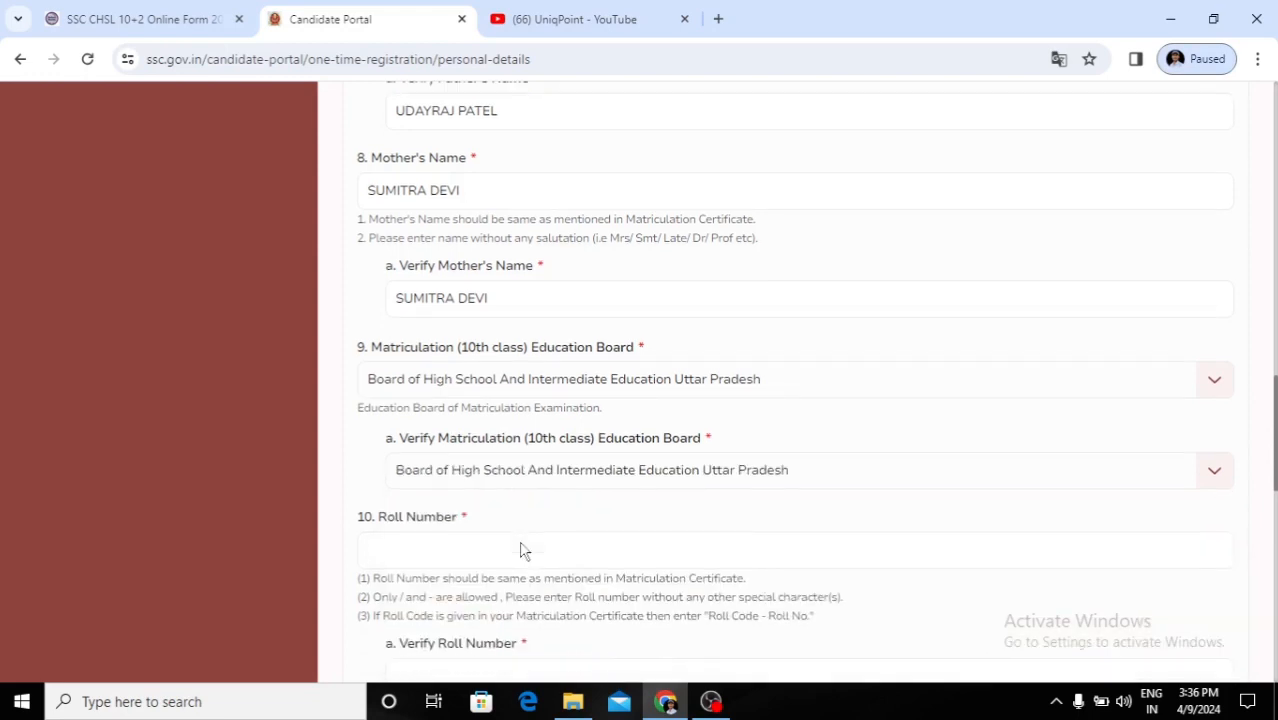
{"action": "scroll", "coordinate": [522, 550], "scroll_direction": "down", "scroll_amount": 2}
{"action": "left_click", "coordinate": [441, 382]}
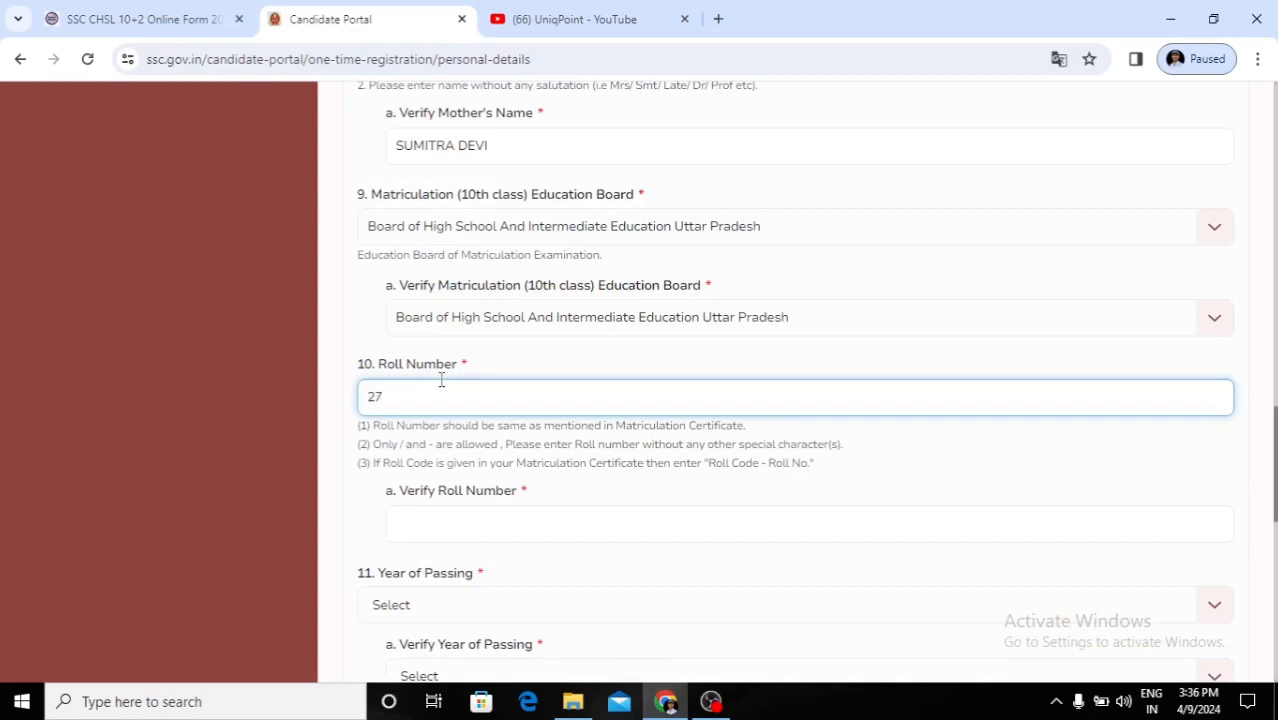
Enter the matriculation roll number in Roll Number and Verify Roll Number.
{"action": "left_click", "coordinate": [412, 516]}
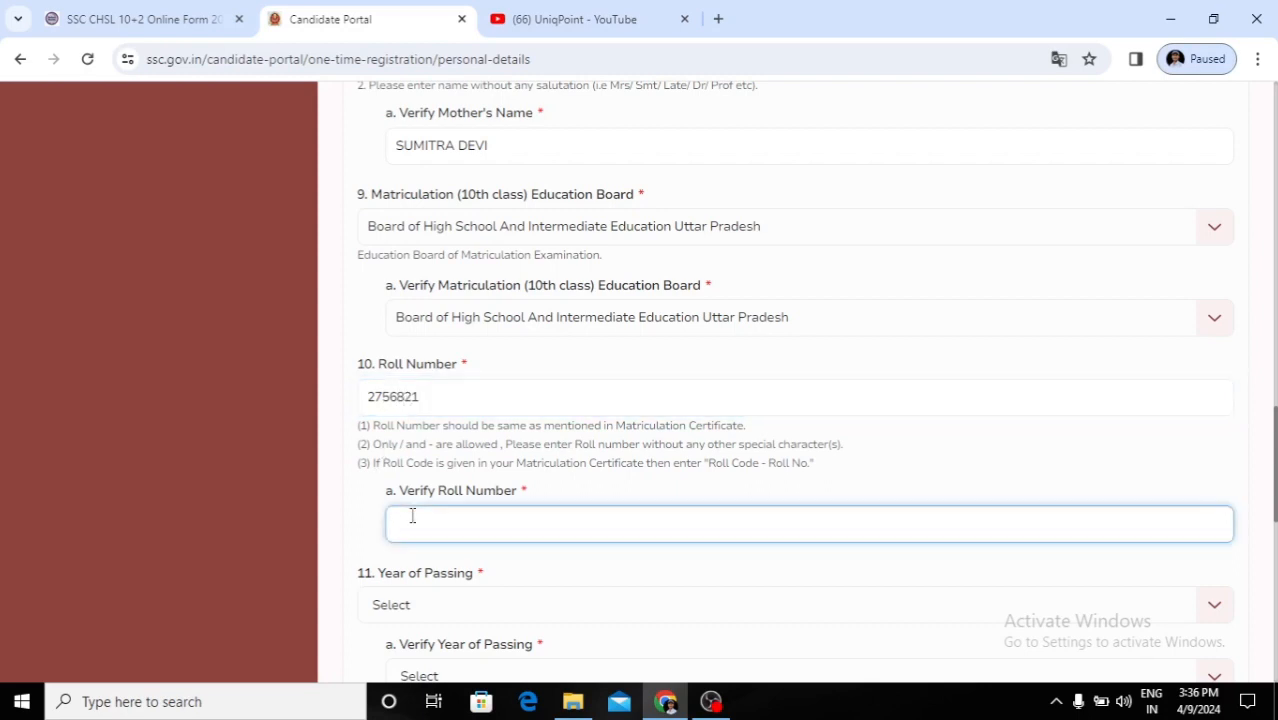
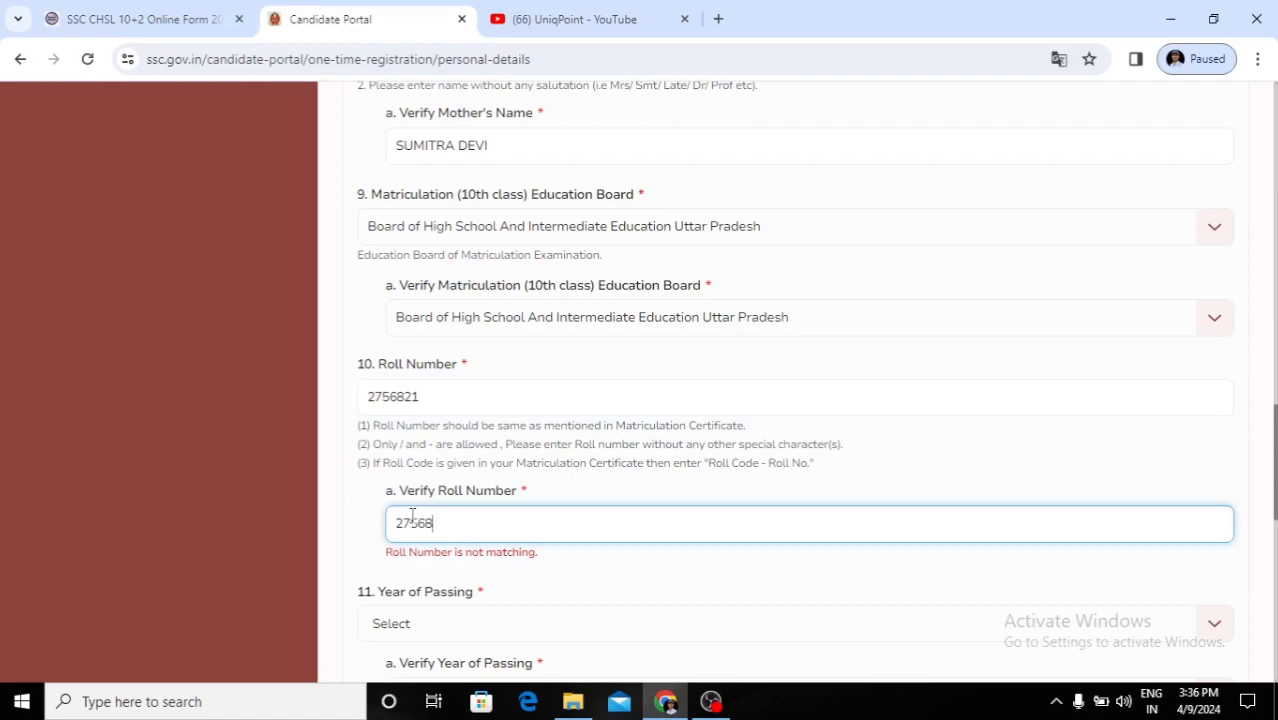
Select 2015 in Year of Passing and Verify Year of Passing.
{"action": "scroll", "coordinate": [411, 515], "scroll_direction": "down", "scroll_amount": 2}
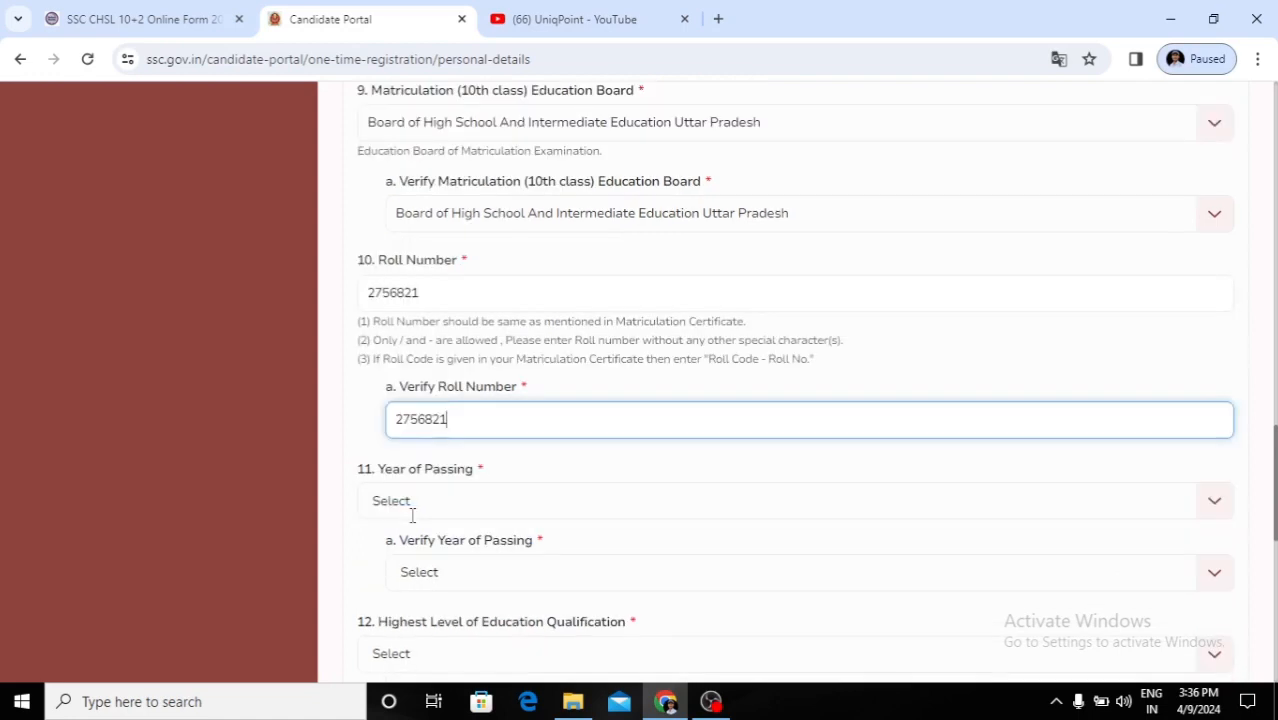
{"action": "left_click", "coordinate": [433, 462]}
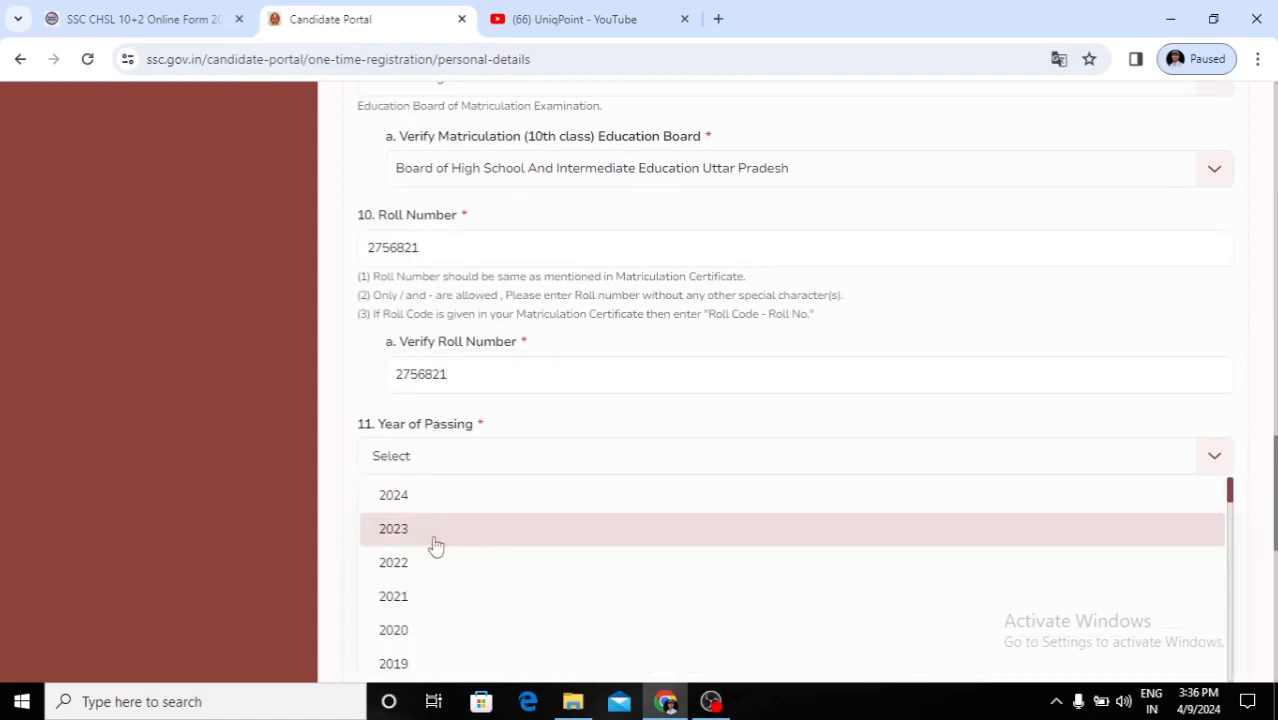
{"action": "scroll", "coordinate": [436, 557], "scroll_direction": "down", "scroll_amount": 1}
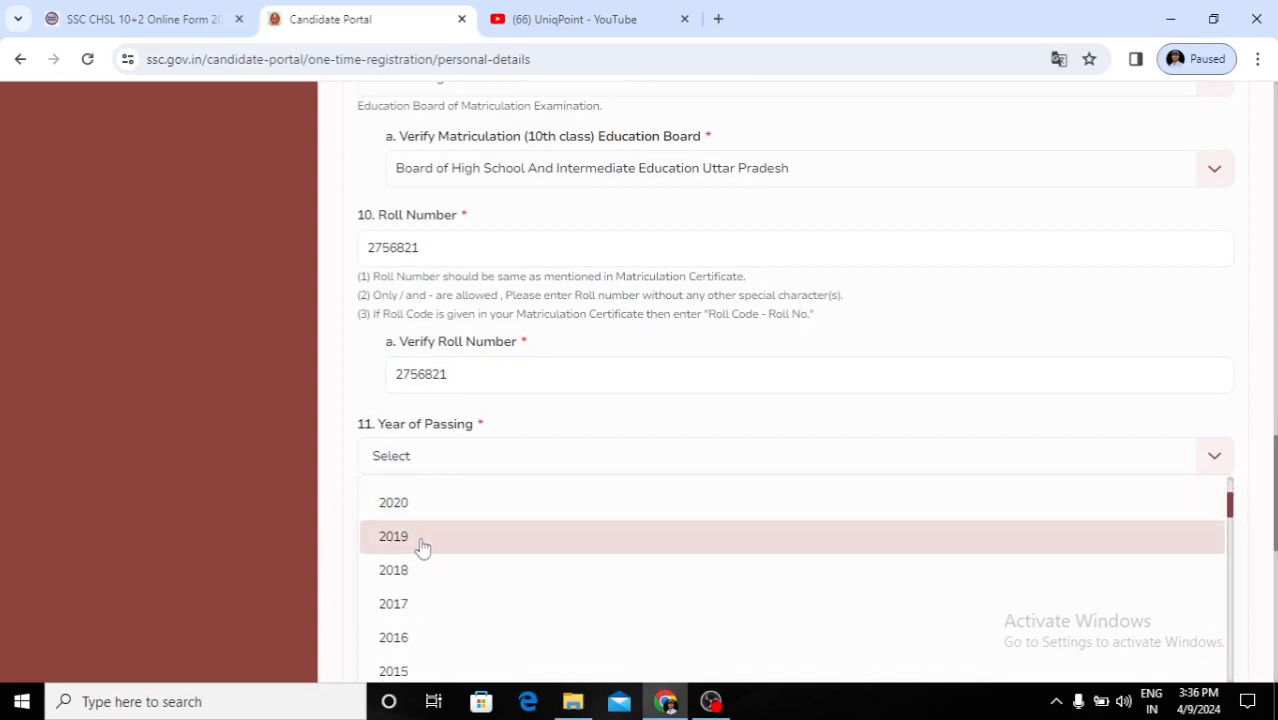
{"action": "left_click", "coordinate": [416, 670]}
{"action": "scroll", "coordinate": [428, 594], "scroll_direction": "down", "scroll_amount": 1}
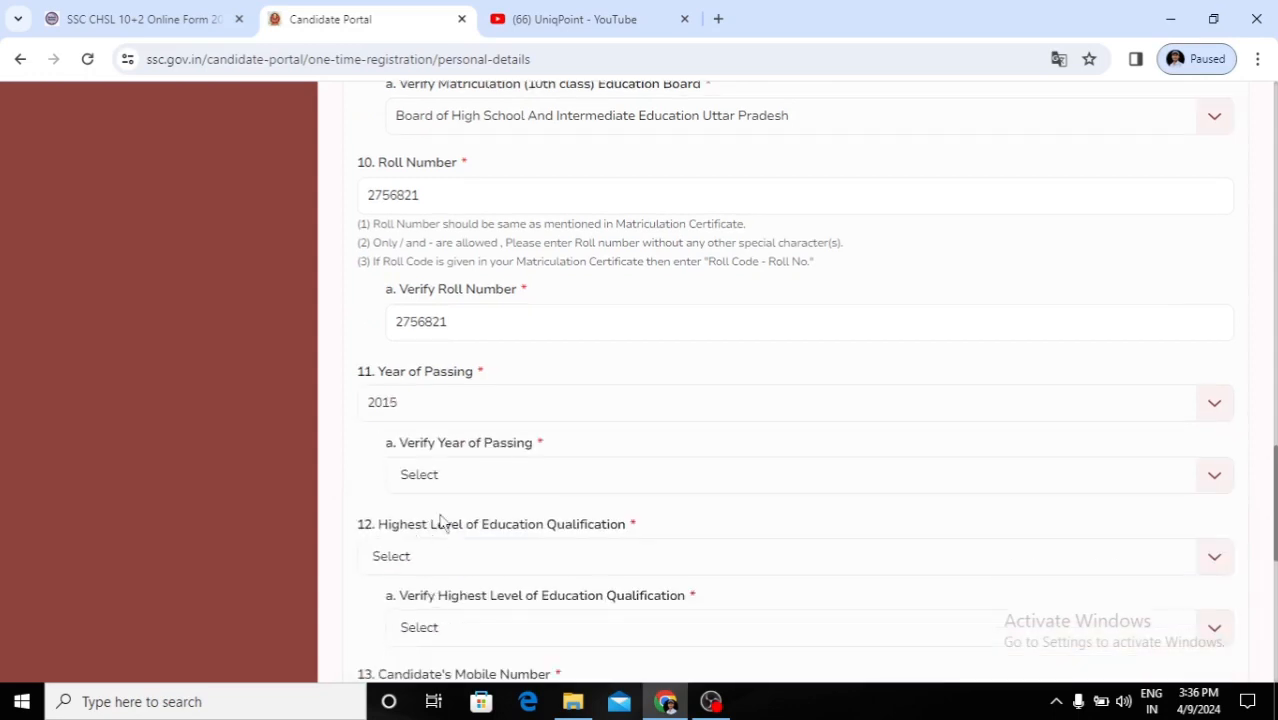
{"action": "left_click", "coordinate": [444, 478]}
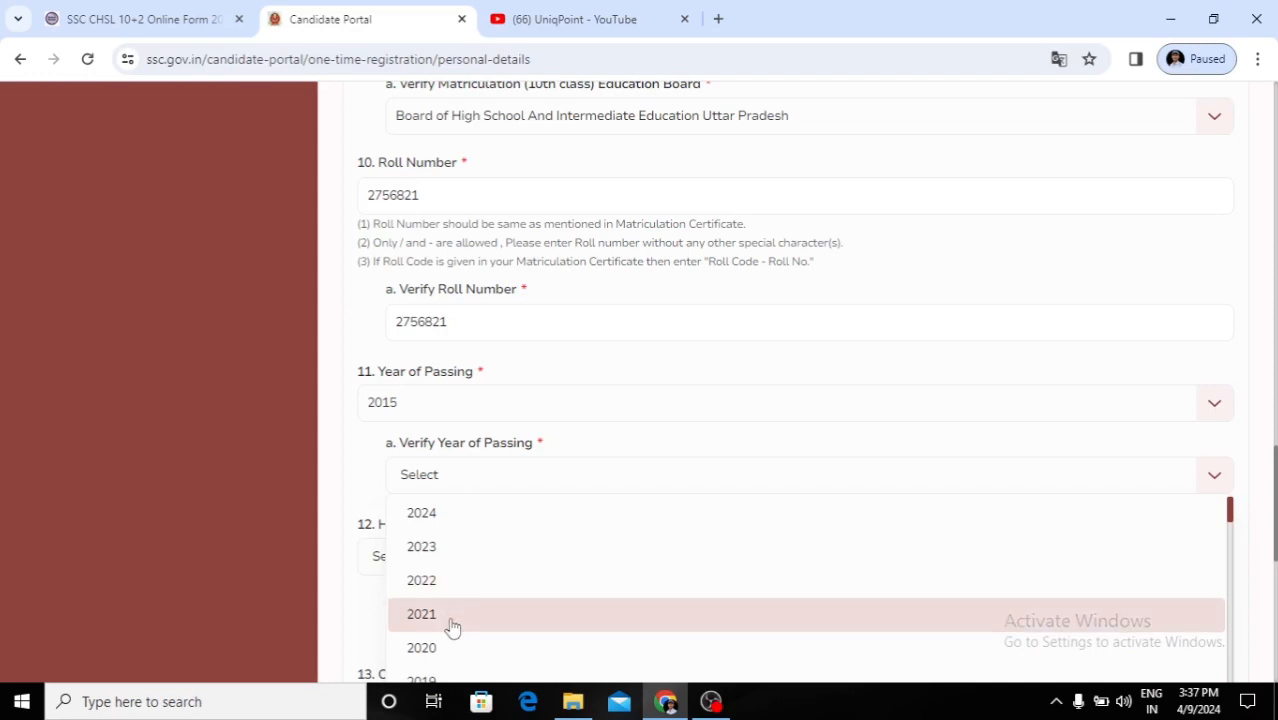
{"action": "scroll", "coordinate": [450, 620], "scroll_direction": "down", "scroll_amount": 1}
{"action": "scroll", "coordinate": [452, 627], "scroll_direction": "down", "scroll_amount": 2}
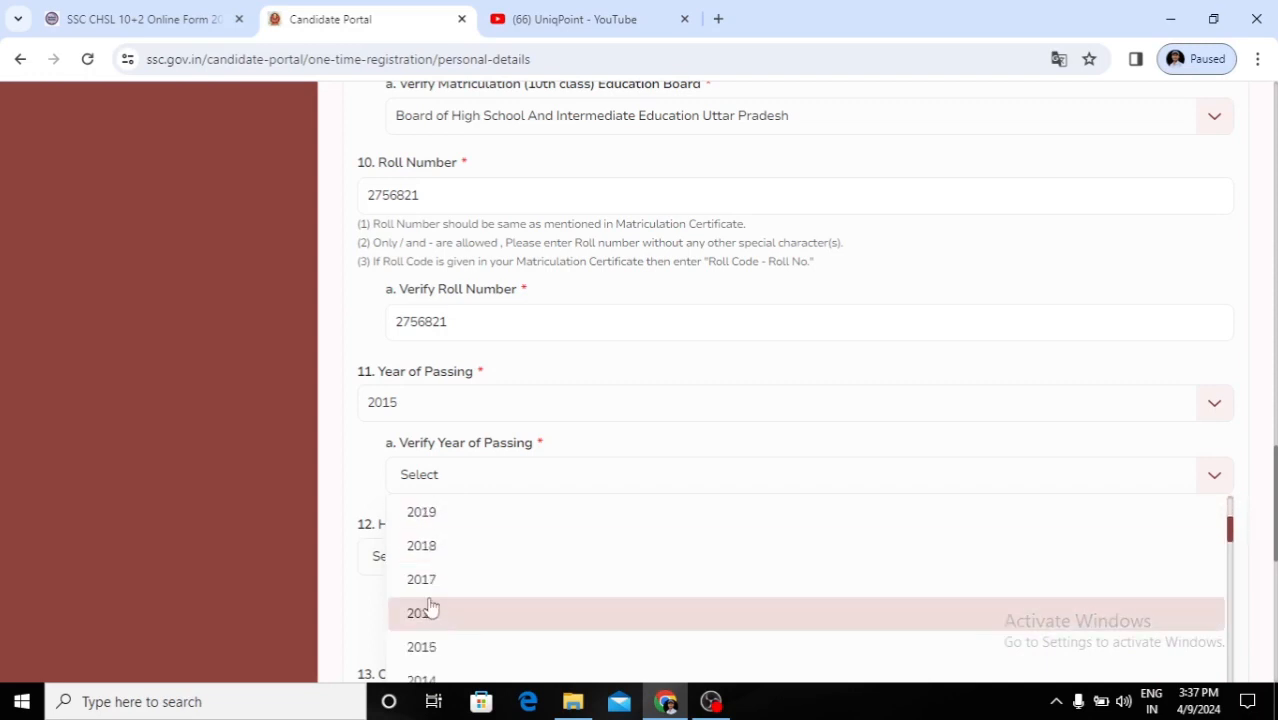
{"action": "left_click", "coordinate": [437, 648]}
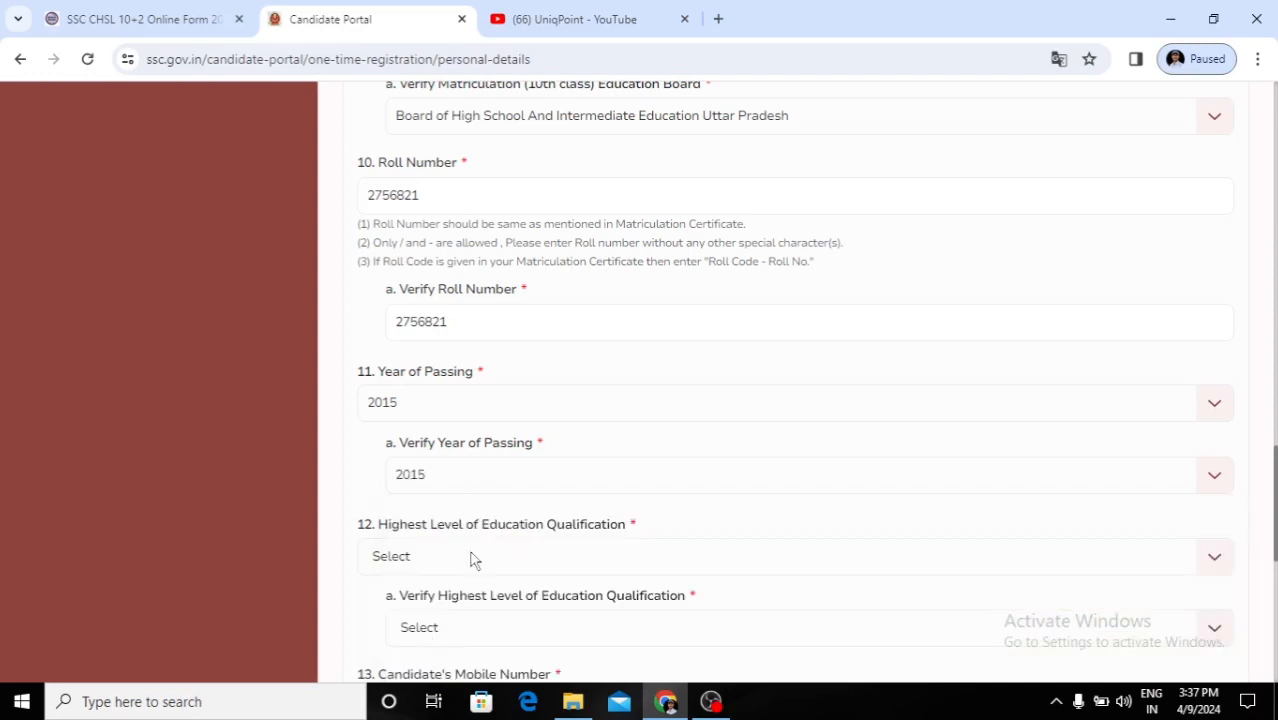
{"action": "scroll", "coordinate": [474, 558], "scroll_direction": "down", "scroll_amount": 1}
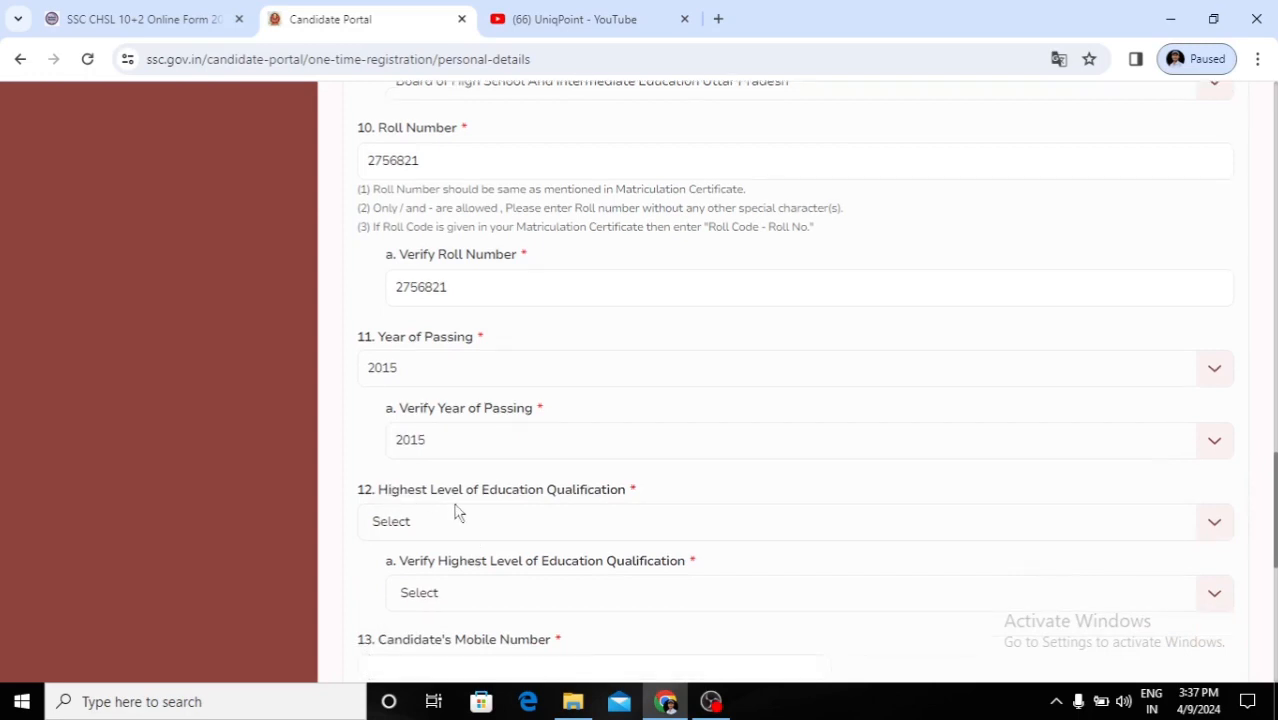
Choose Higher Secondary (10+2) for both the highest qualification and its Verify dropdown.
{"action": "left_click", "coordinate": [508, 518]}
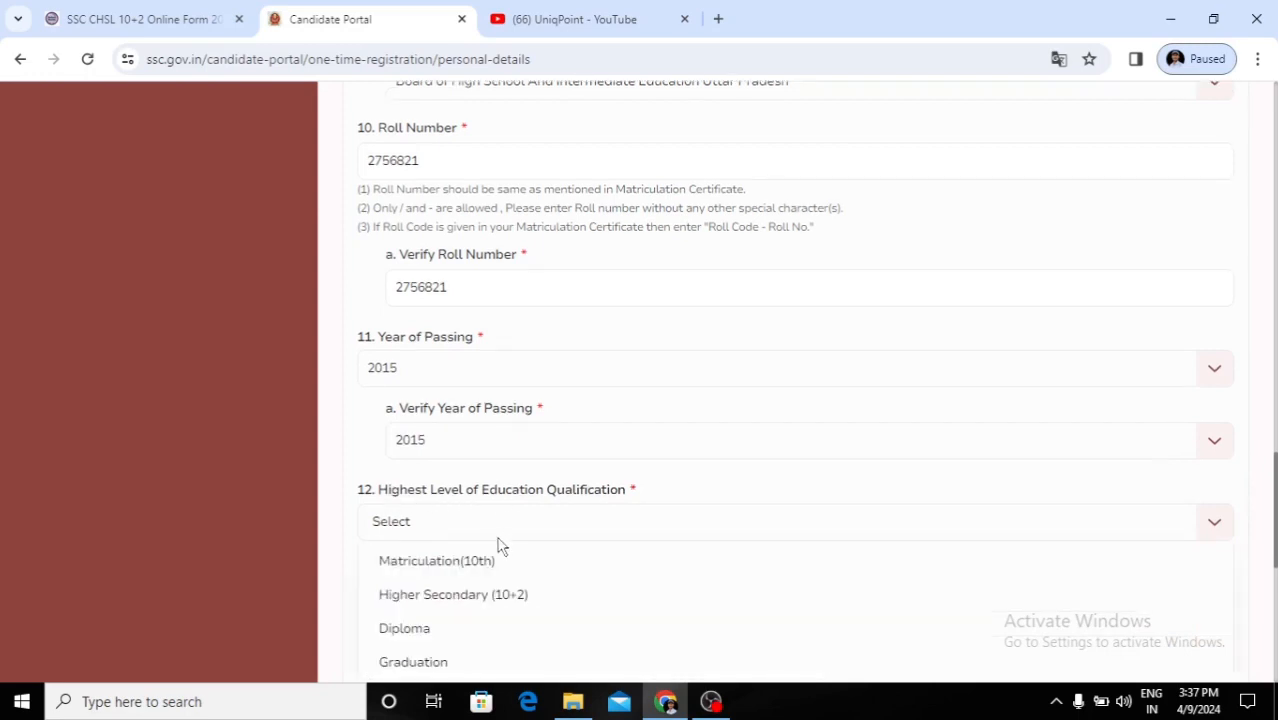
{"action": "left_click", "coordinate": [513, 602]}
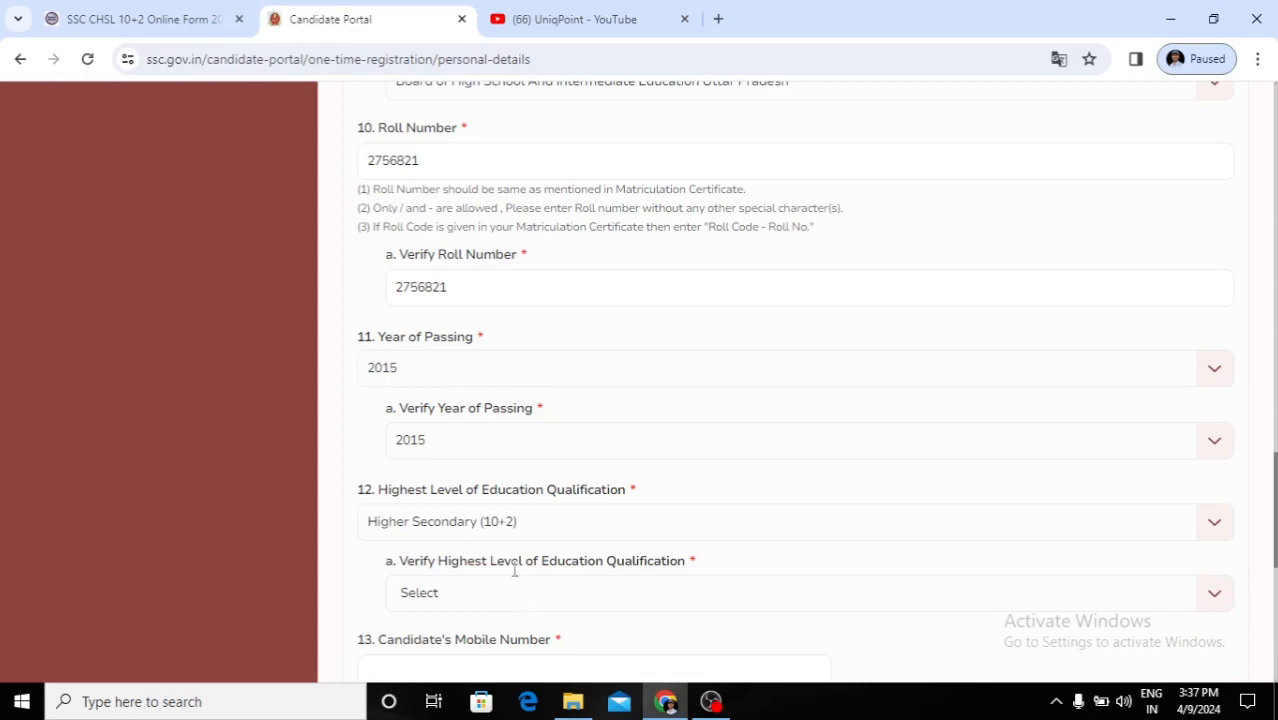
{"action": "scroll", "coordinate": [514, 569], "scroll_direction": "down", "scroll_amount": 1}
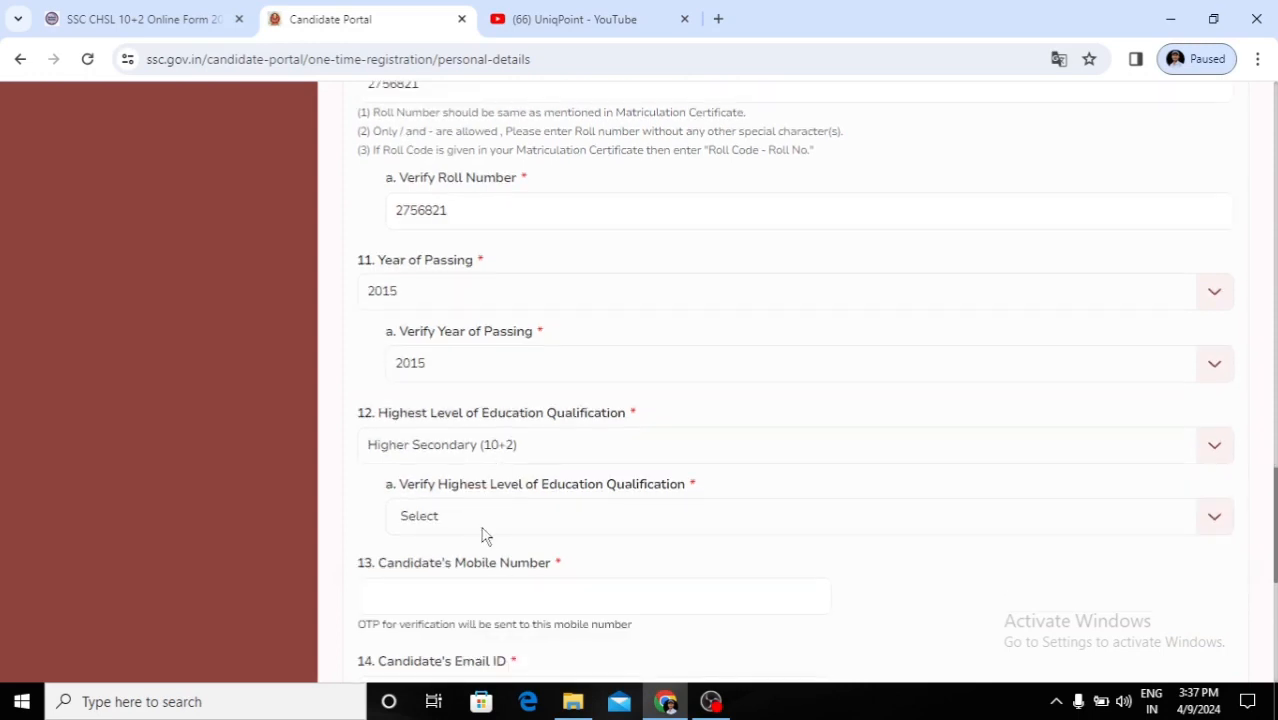
{"action": "left_click", "coordinate": [435, 520]}
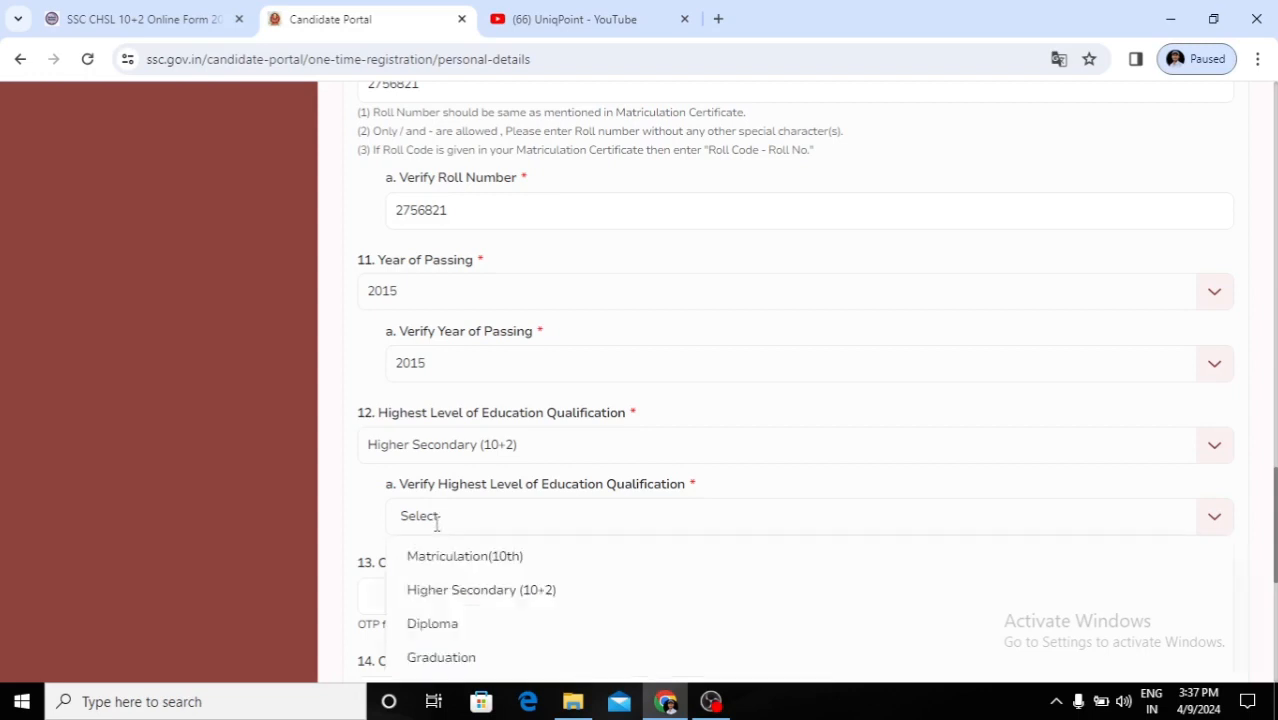
{"action": "left_click", "coordinate": [447, 600]}
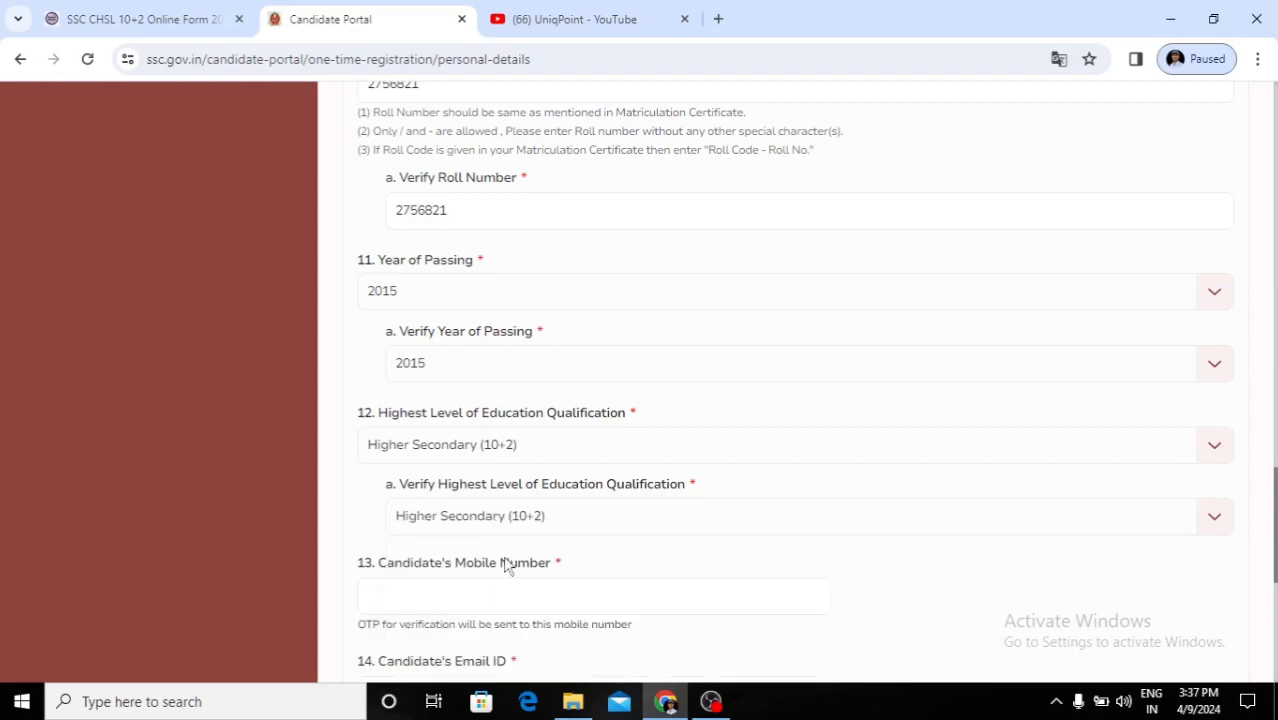
{"action": "scroll", "coordinate": [505, 566], "scroll_direction": "down", "scroll_amount": 1}
Enter the candidate's mobile number in field 13 and request an OTP for it.
{"action": "left_click", "coordinate": [431, 476]}
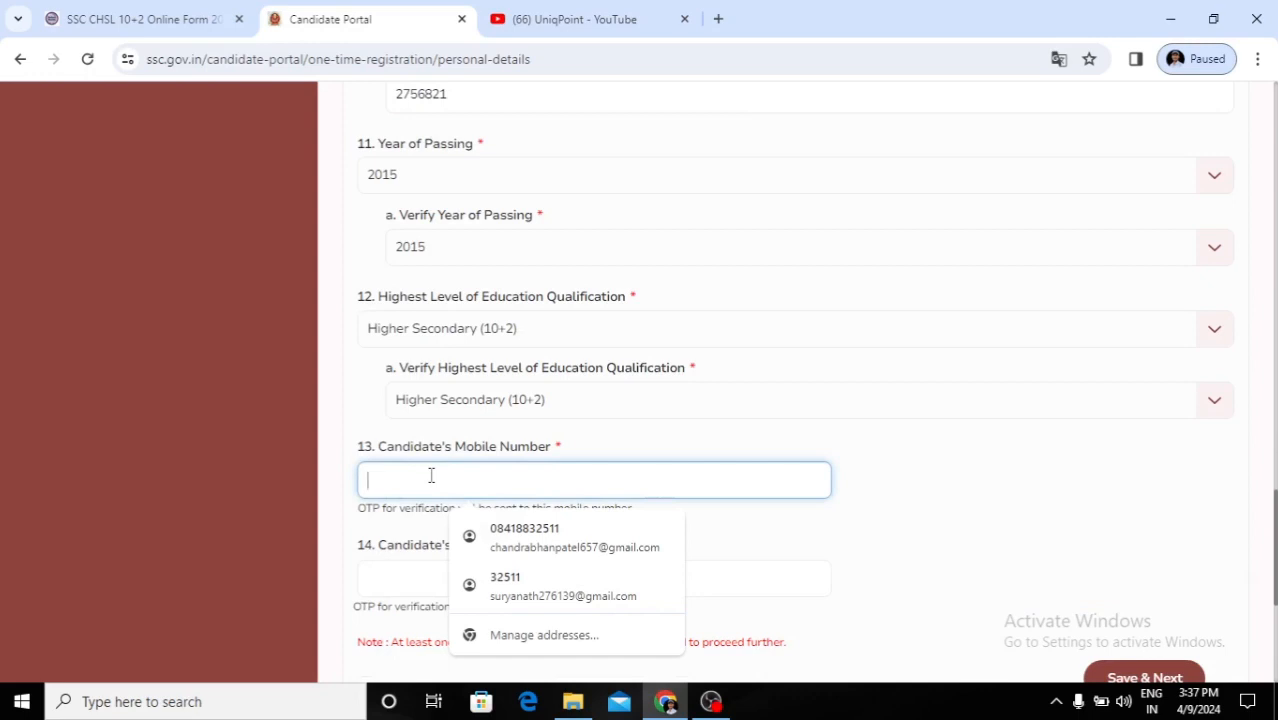
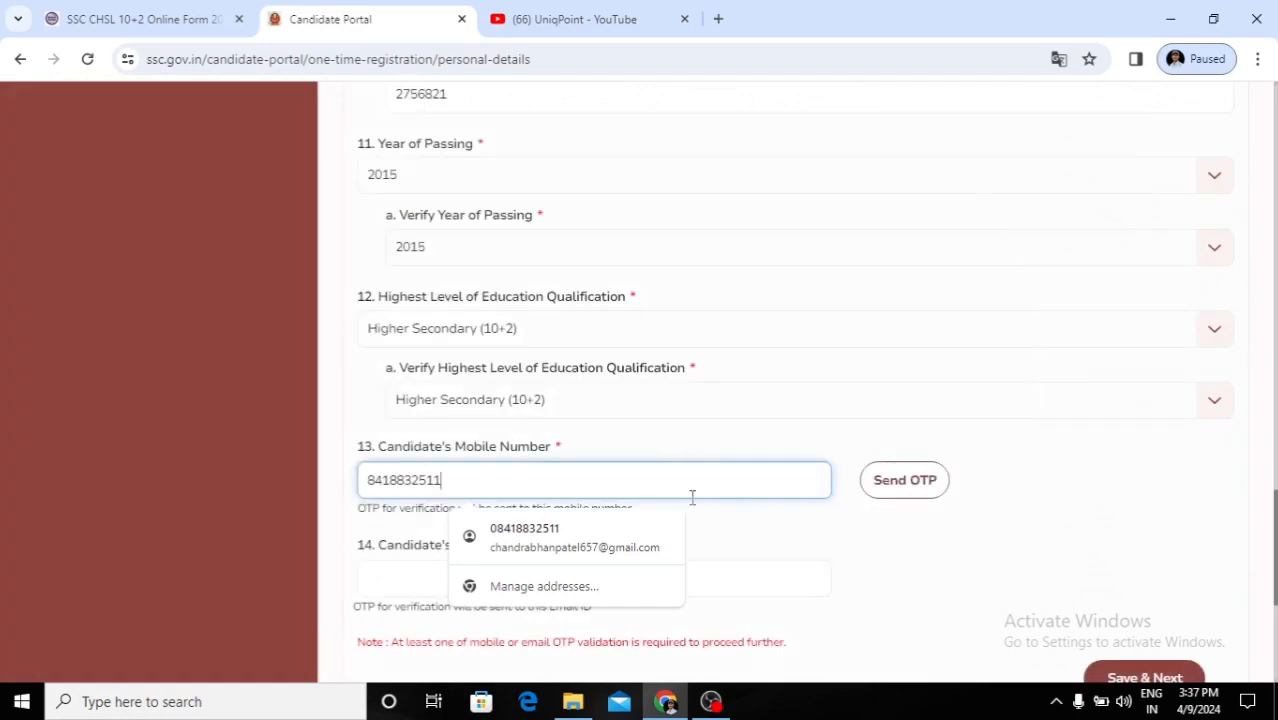
{"action": "left_click", "coordinate": [892, 484]}
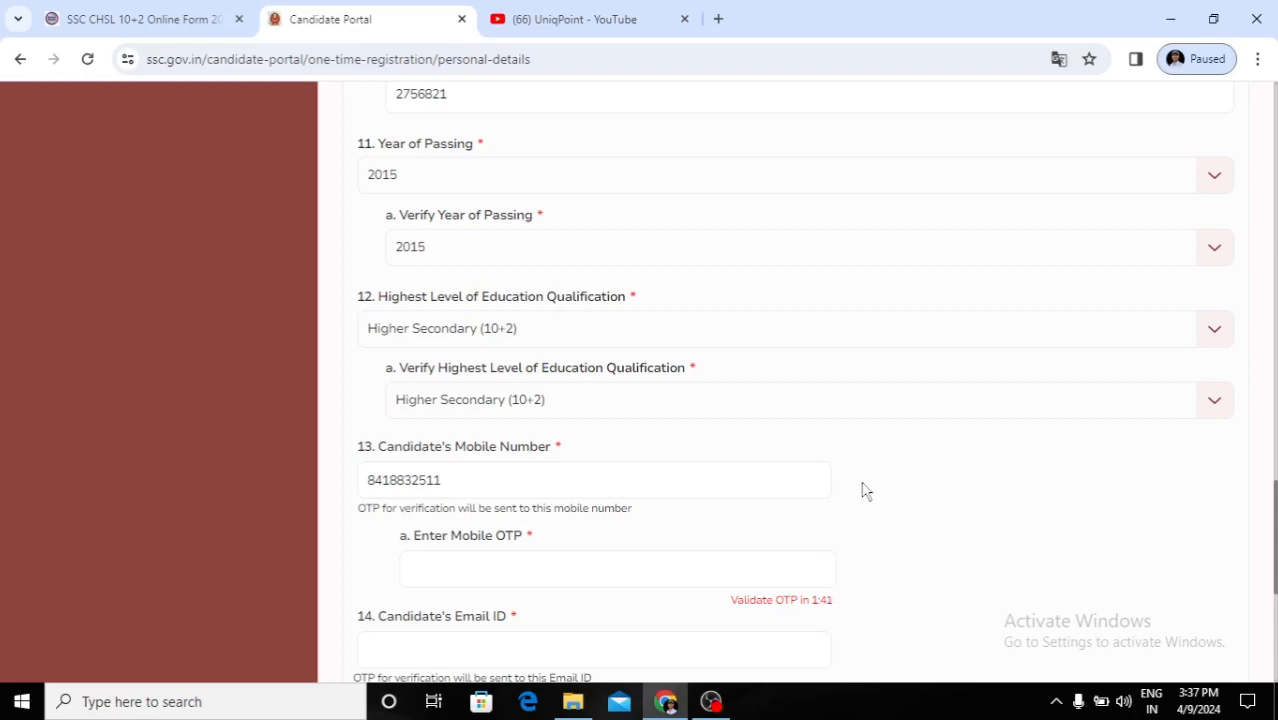
Enter the received mobile OTP and validate the mobile number.
{"action": "left_click", "coordinate": [628, 569]}
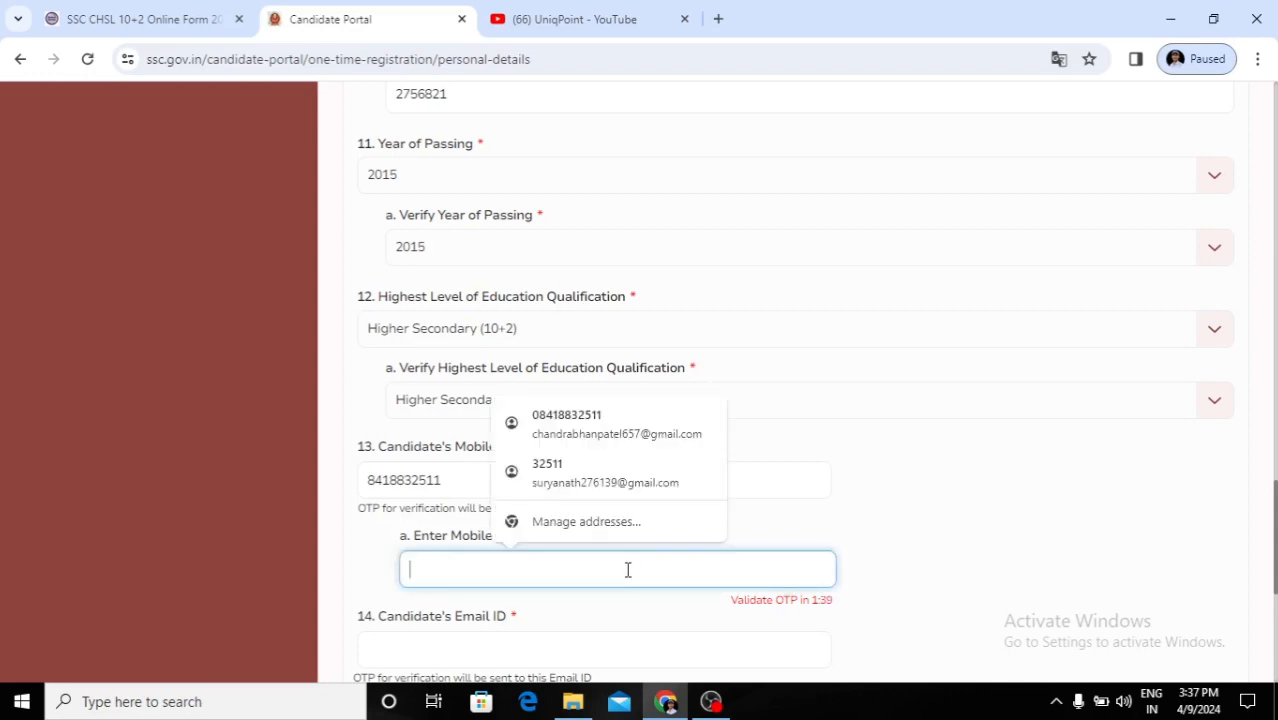
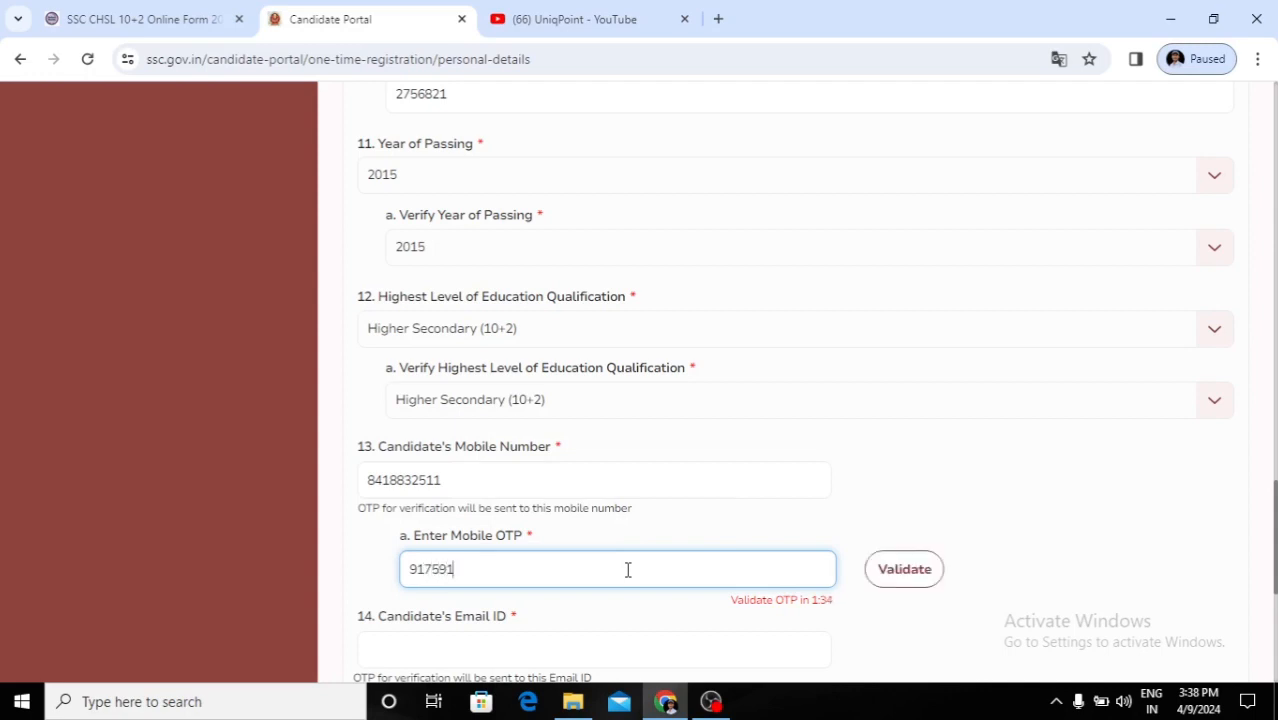
{"action": "left_click", "coordinate": [886, 578]}
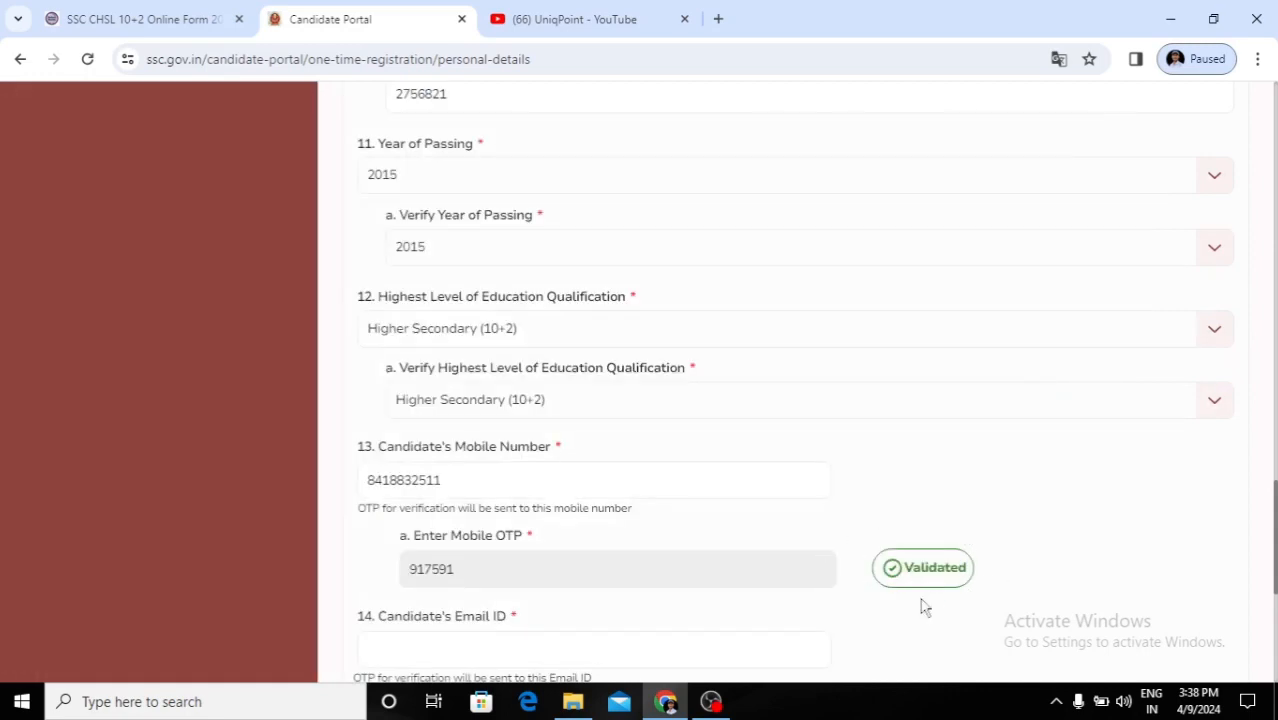
{"action": "scroll", "coordinate": [886, 608], "scroll_direction": "down", "scroll_amount": 1}
{"action": "scroll", "coordinate": [887, 608], "scroll_direction": "down", "scroll_amount": 2}
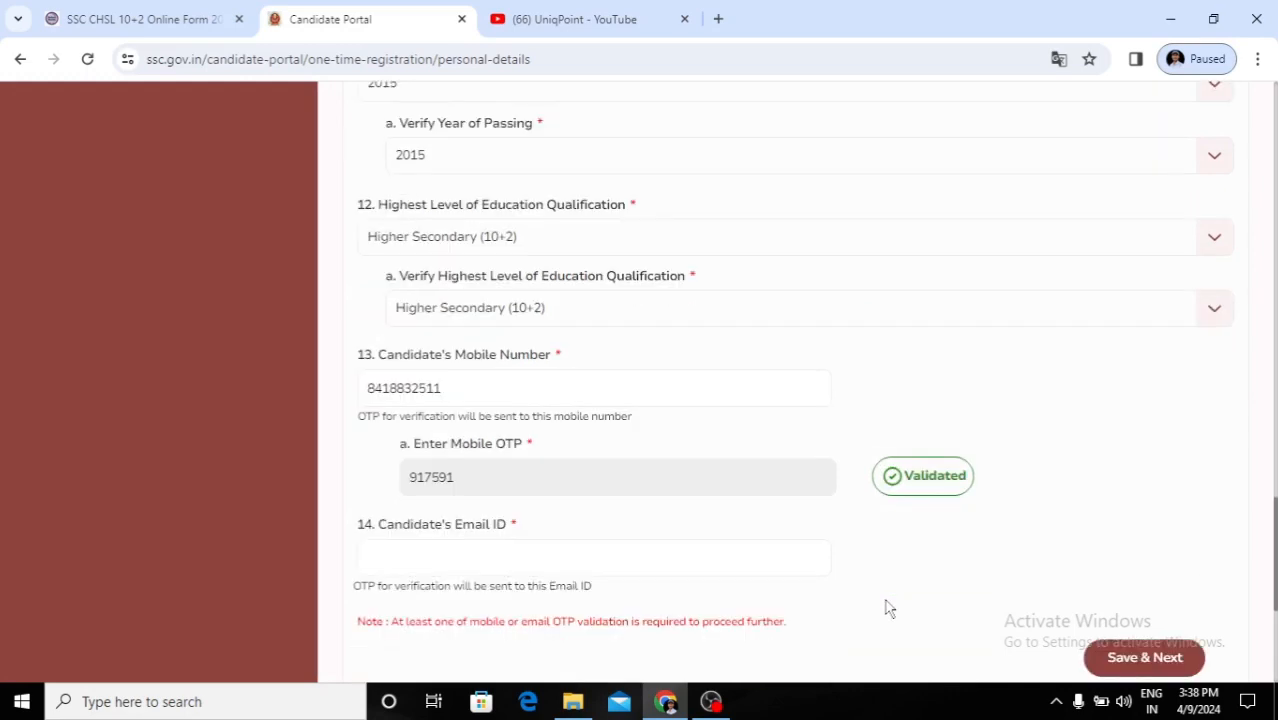
Enter the candidate's e-mail address in field 14, fixing the domain typo, and request an OTP.
{"action": "scroll", "coordinate": [739, 548], "scroll_direction": "down", "scroll_amount": 3}
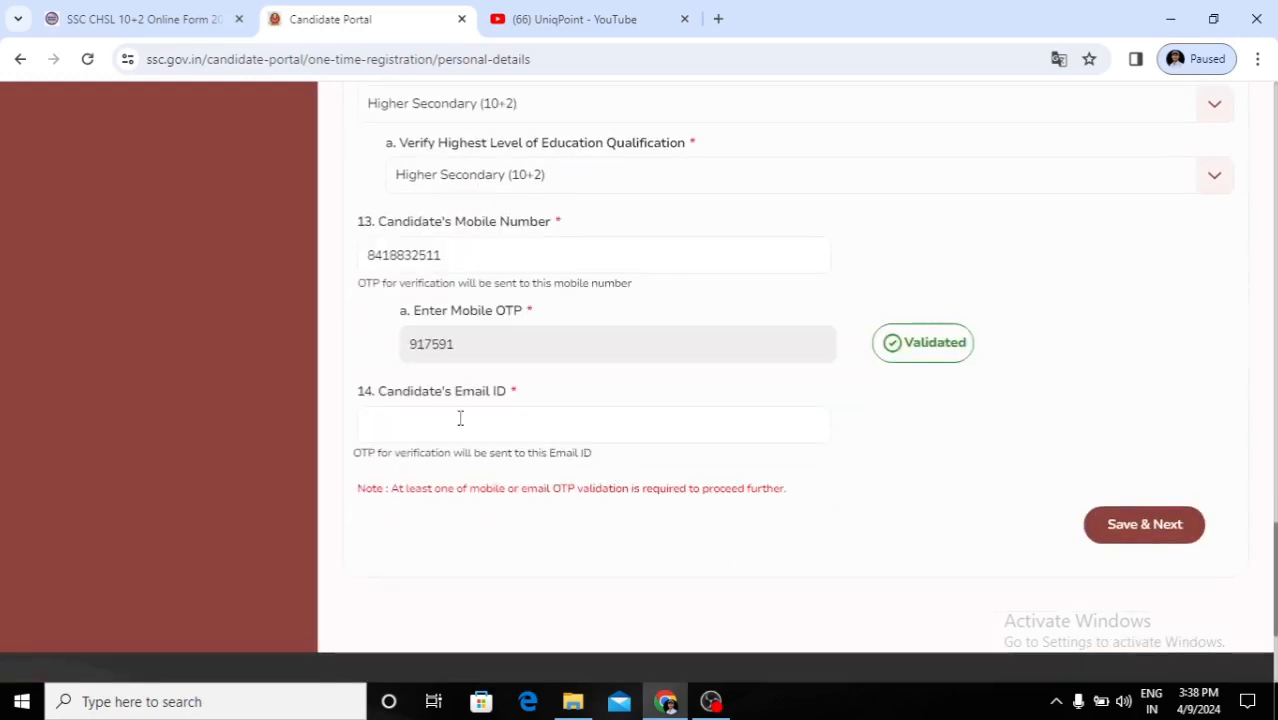
{"action": "left_click", "coordinate": [460, 419]}
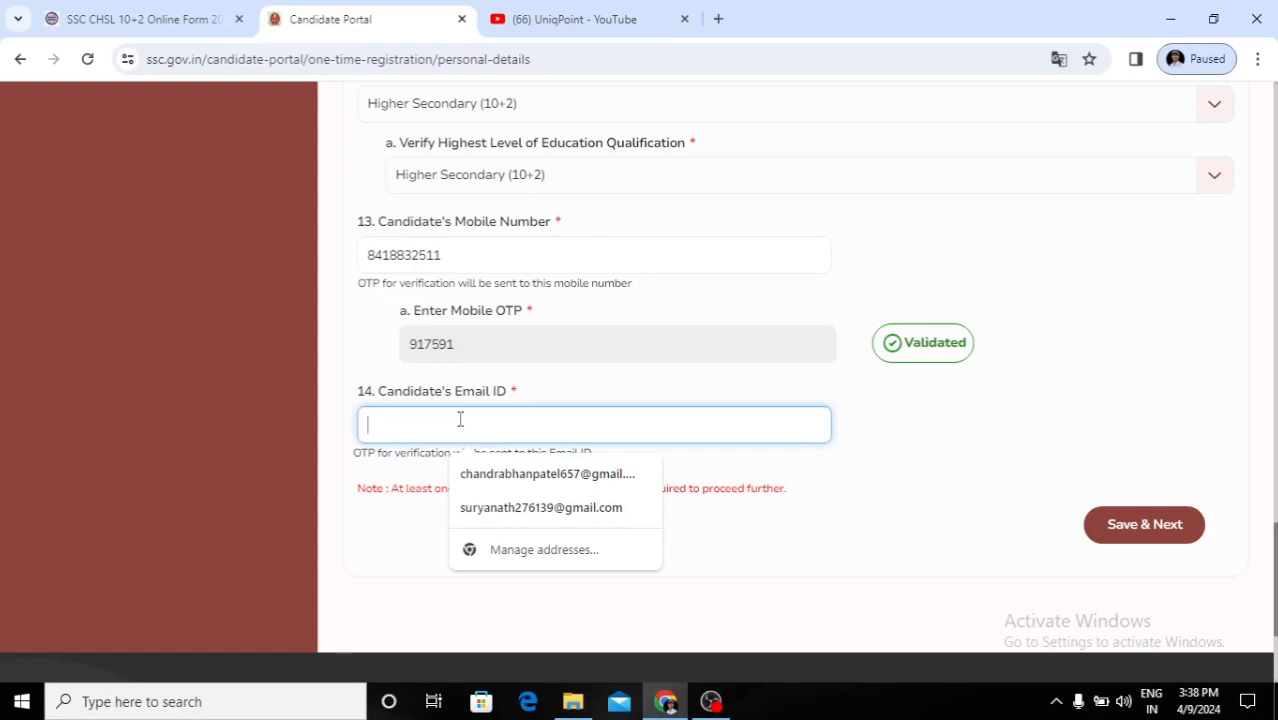
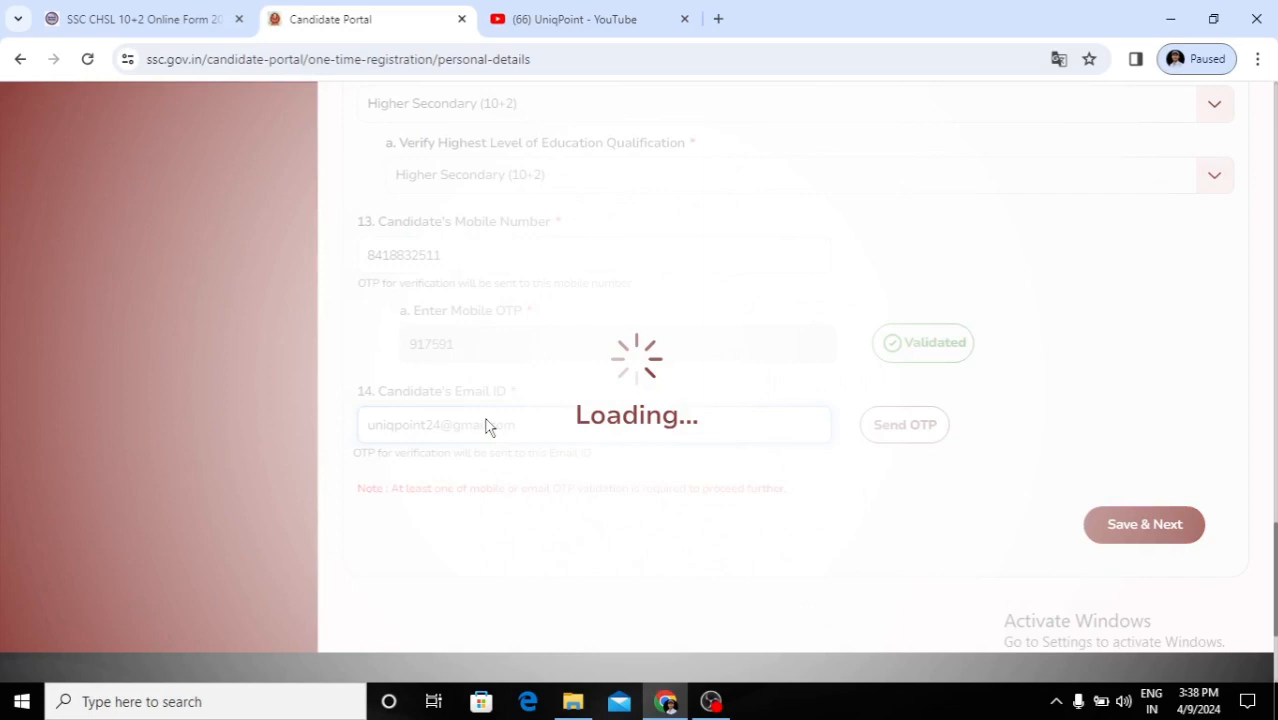
{"action": "left_click", "coordinate": [907, 428]}
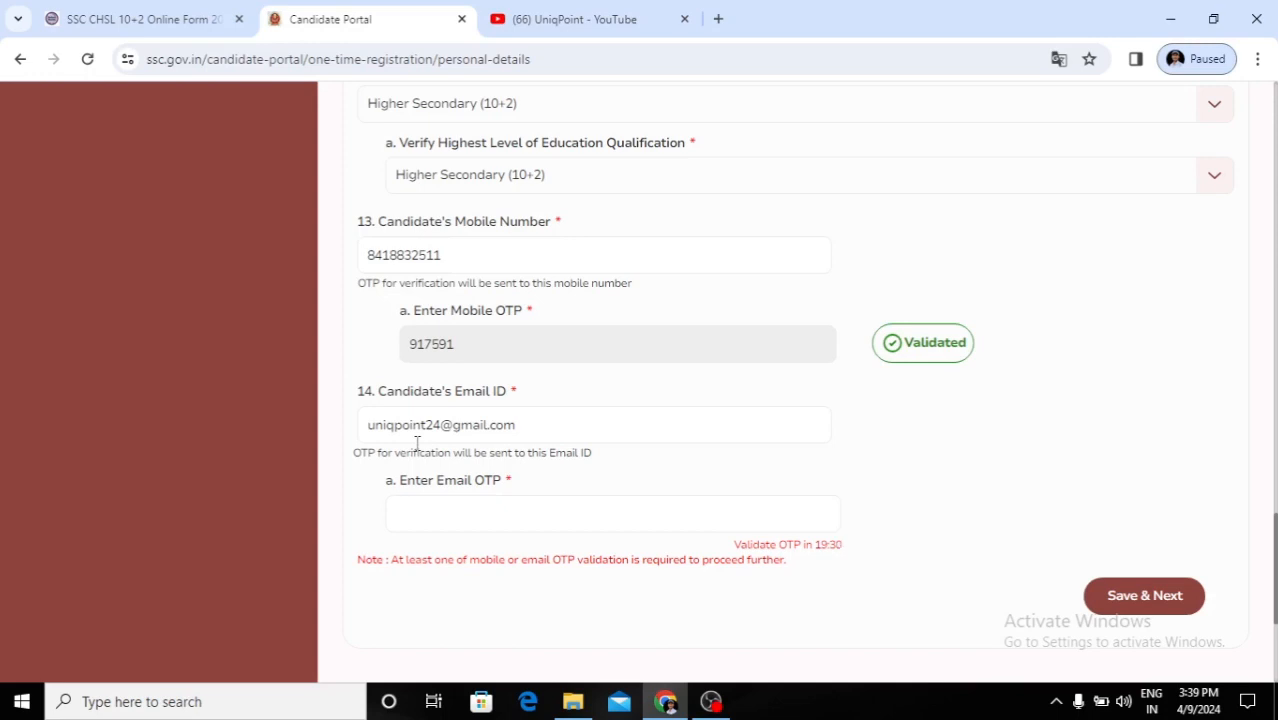
Enter the received e-mail OTP and validate the e-mail address.
{"action": "left_click", "coordinate": [480, 522]}
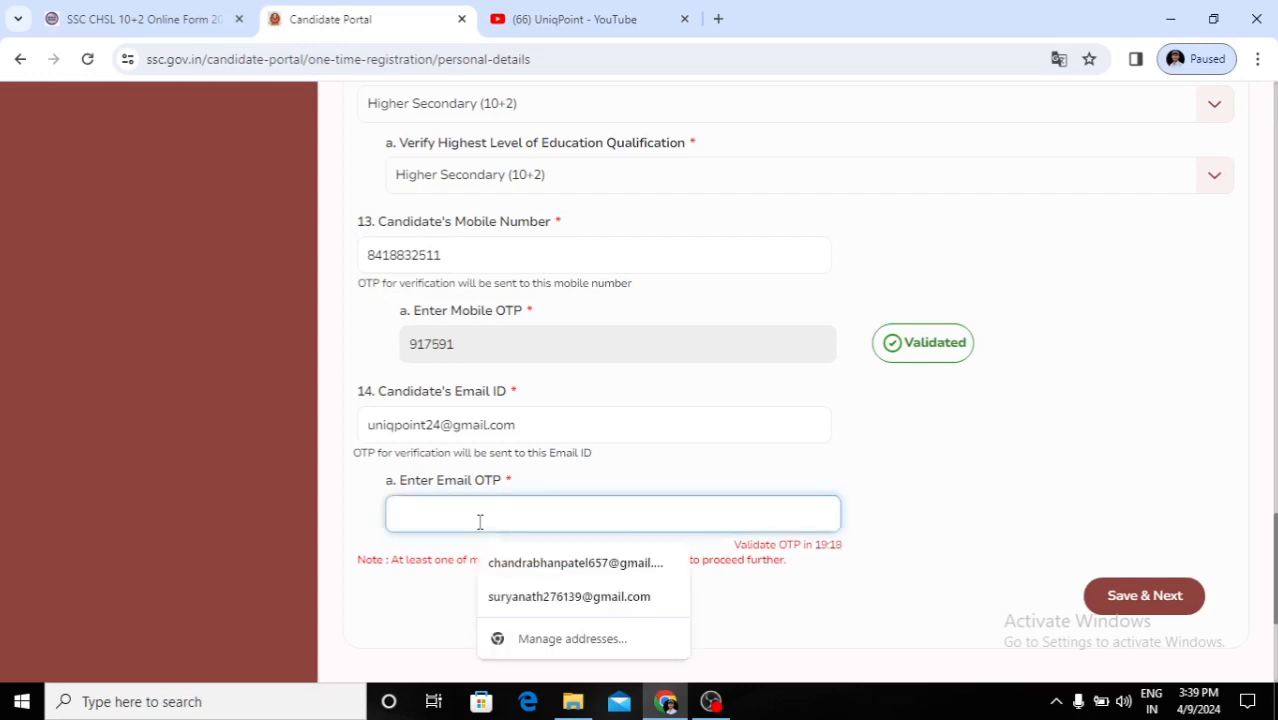
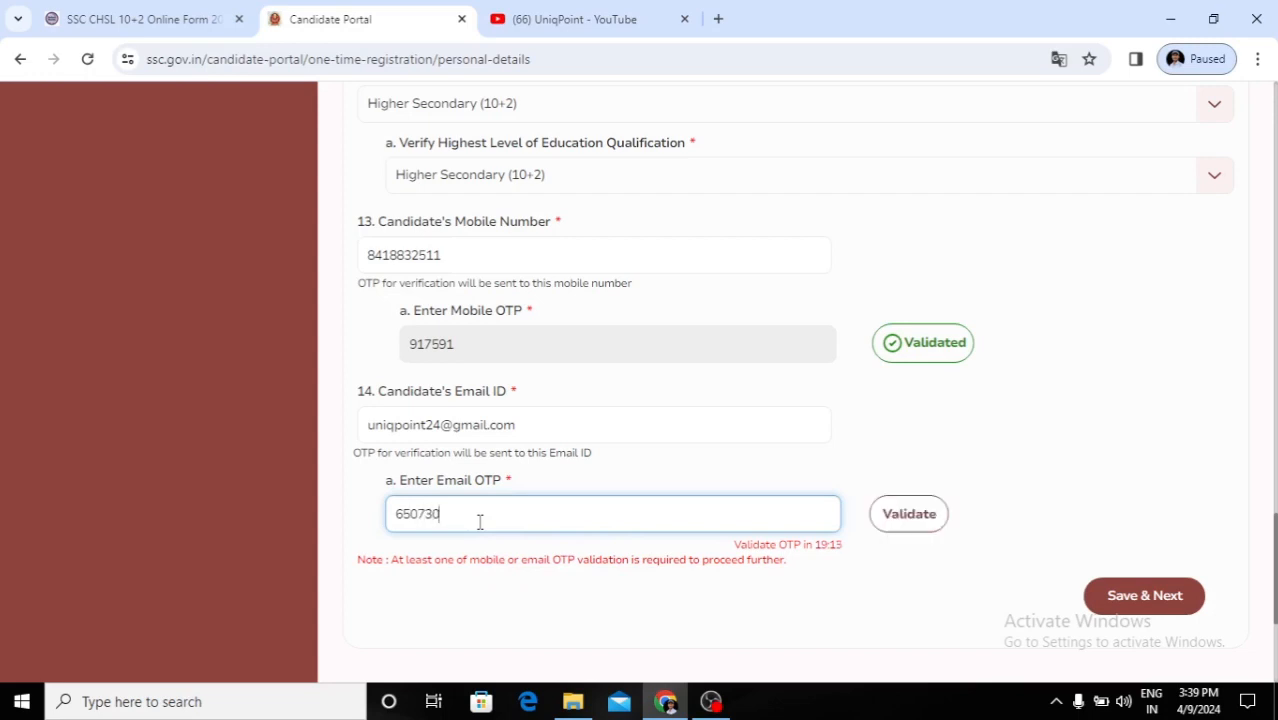
{"action": "left_click", "coordinate": [902, 516]}
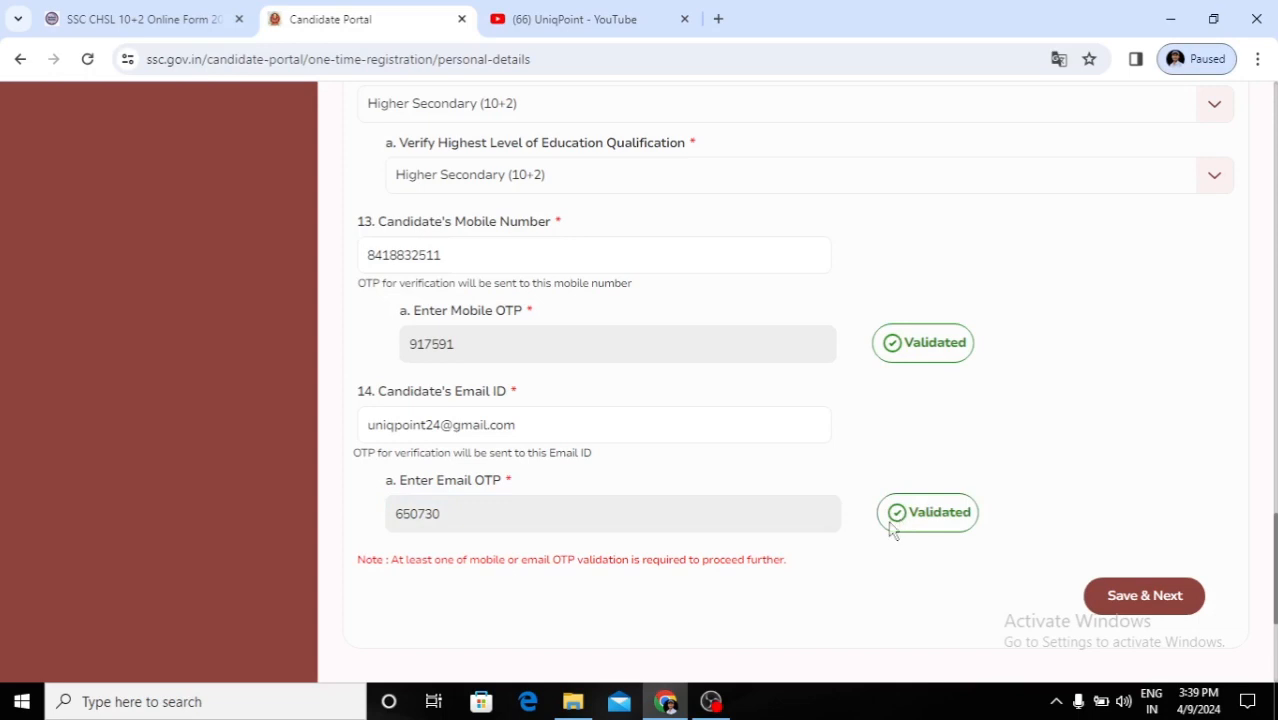
{"action": "left_click", "coordinate": [1138, 596]}
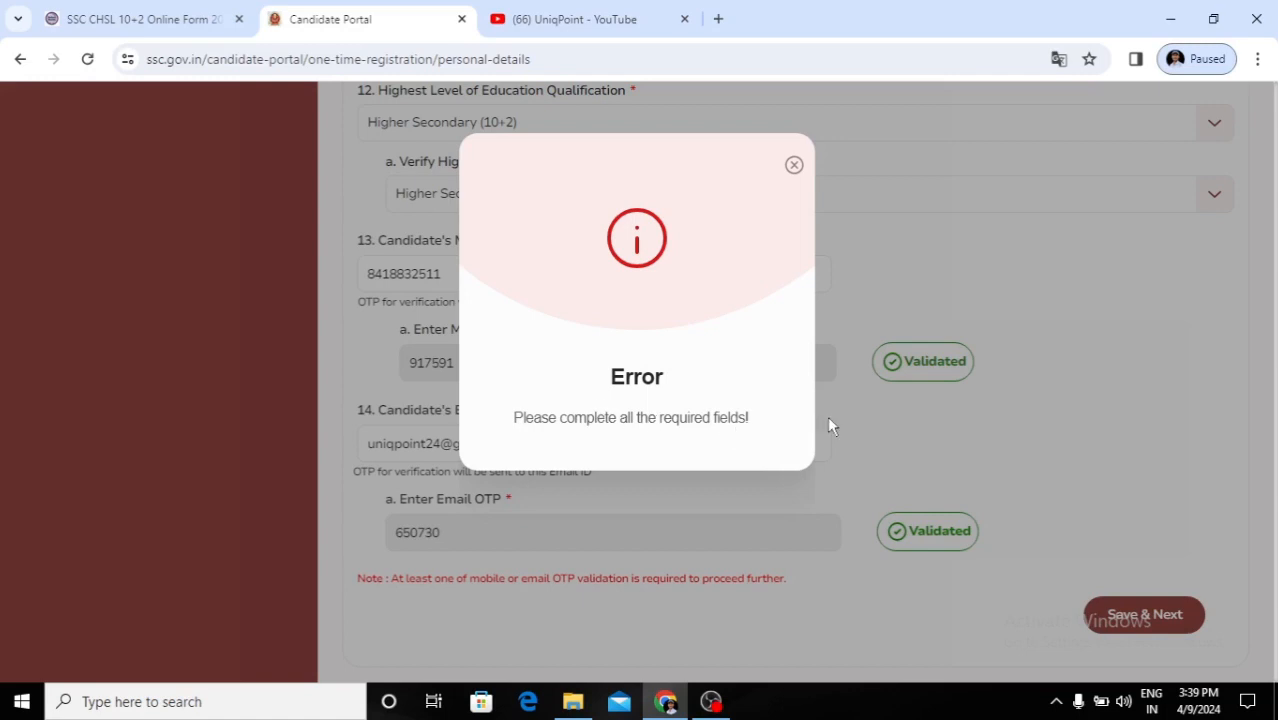
{"action": "left_click", "coordinate": [794, 166]}
{"action": "scroll", "coordinate": [683, 474], "scroll_direction": "down", "scroll_amount": 3}
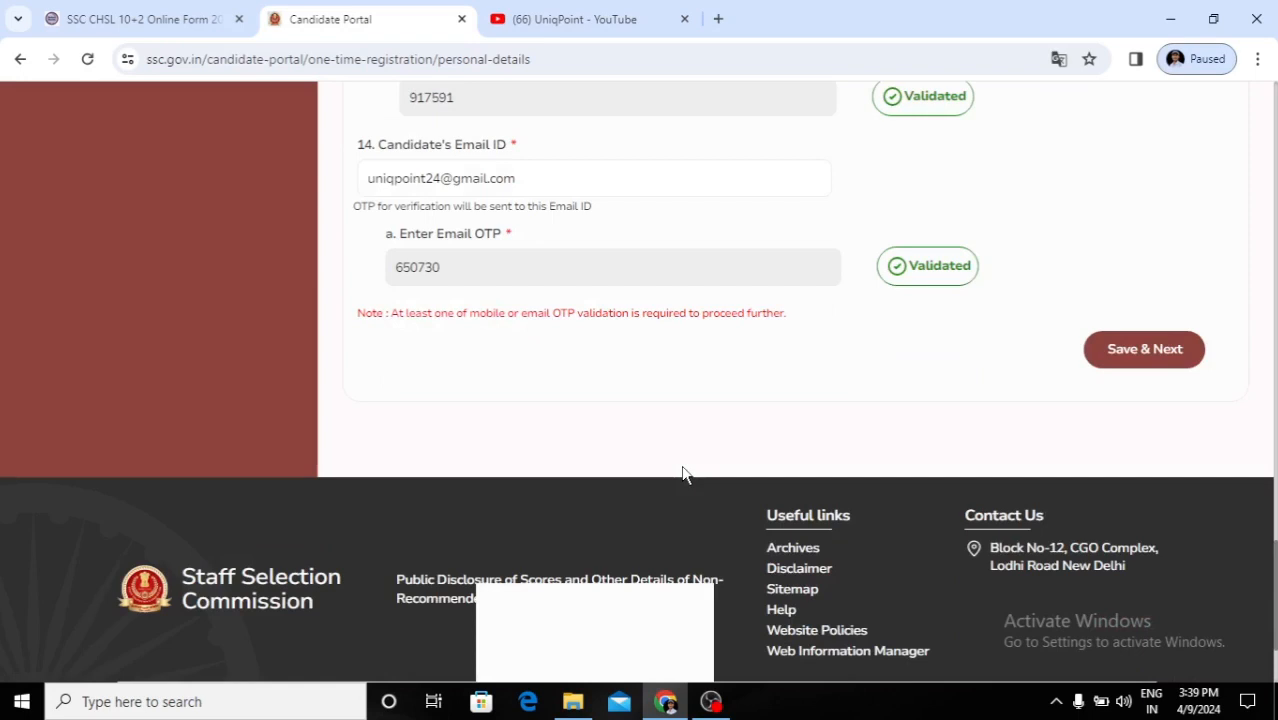
{"action": "scroll", "coordinate": [683, 474], "scroll_direction": "up", "scroll_amount": 2}
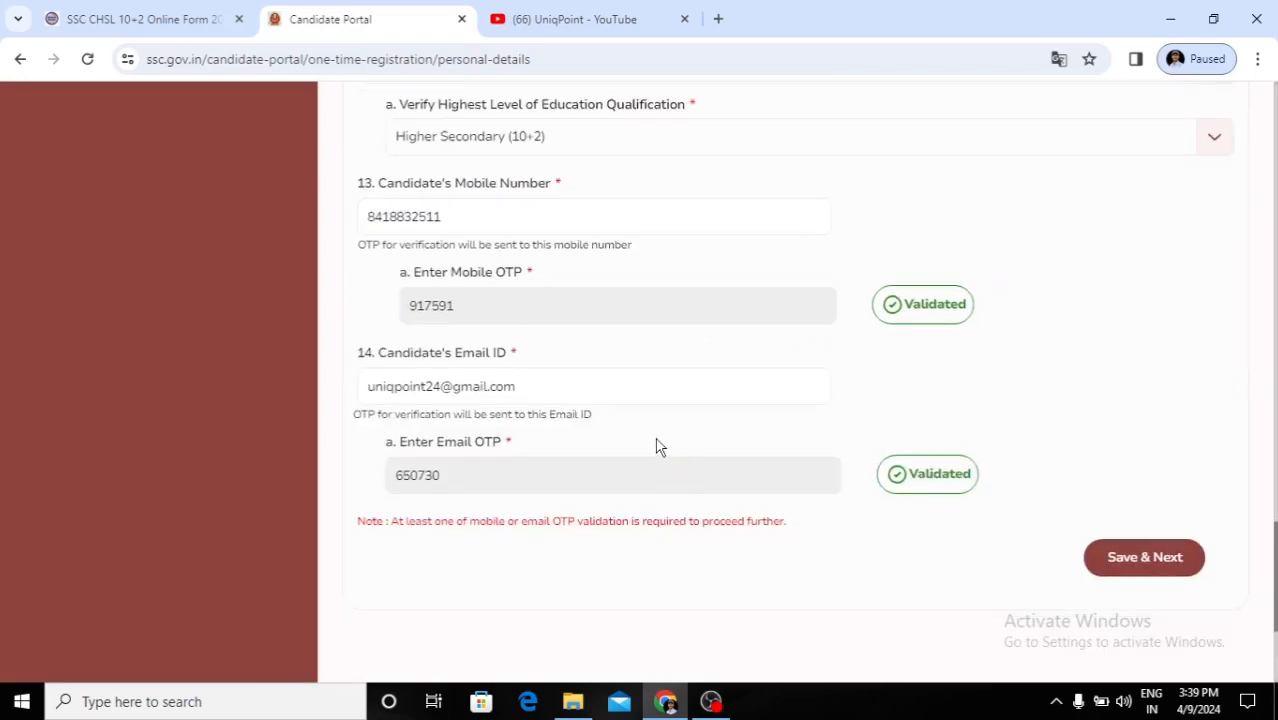
{"action": "scroll", "coordinate": [659, 445], "scroll_direction": "up", "scroll_amount": 1}
{"action": "scroll", "coordinate": [657, 446], "scroll_direction": "up", "scroll_amount": 3}
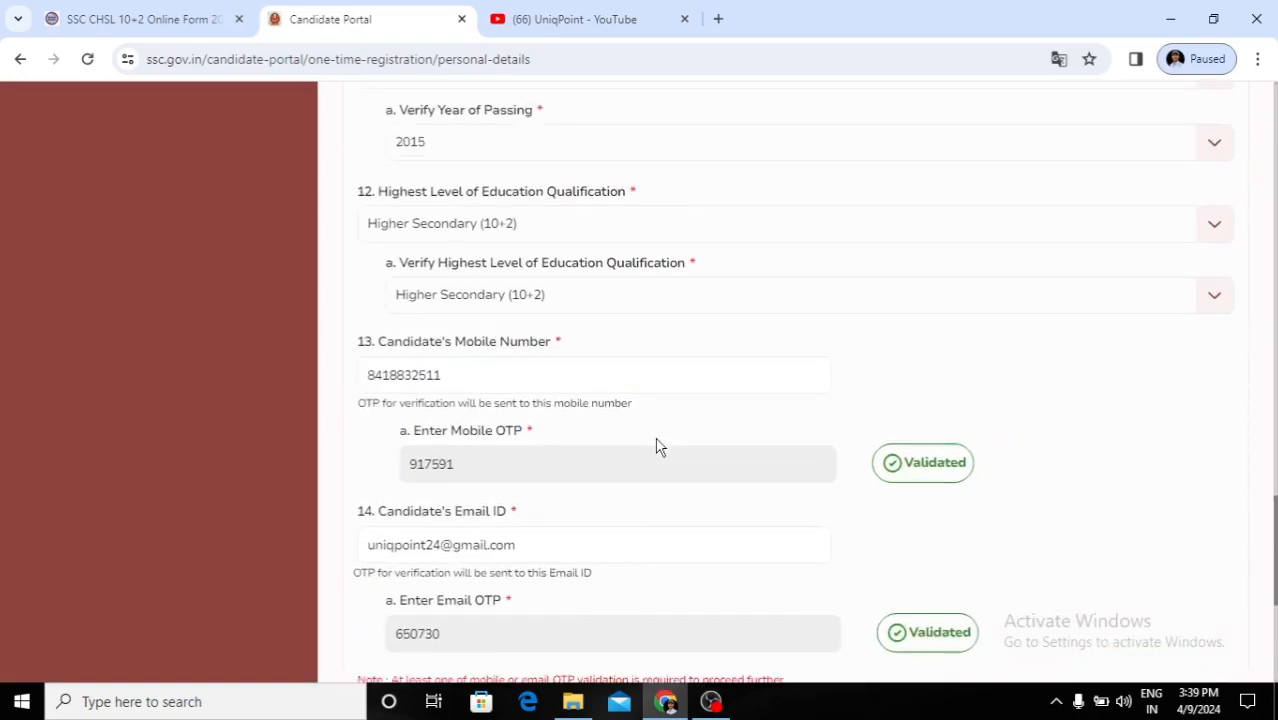
{"action": "scroll", "coordinate": [657, 446], "scroll_direction": "up", "scroll_amount": 1}
{"action": "scroll", "coordinate": [616, 390], "scroll_direction": "up", "scroll_amount": 2}
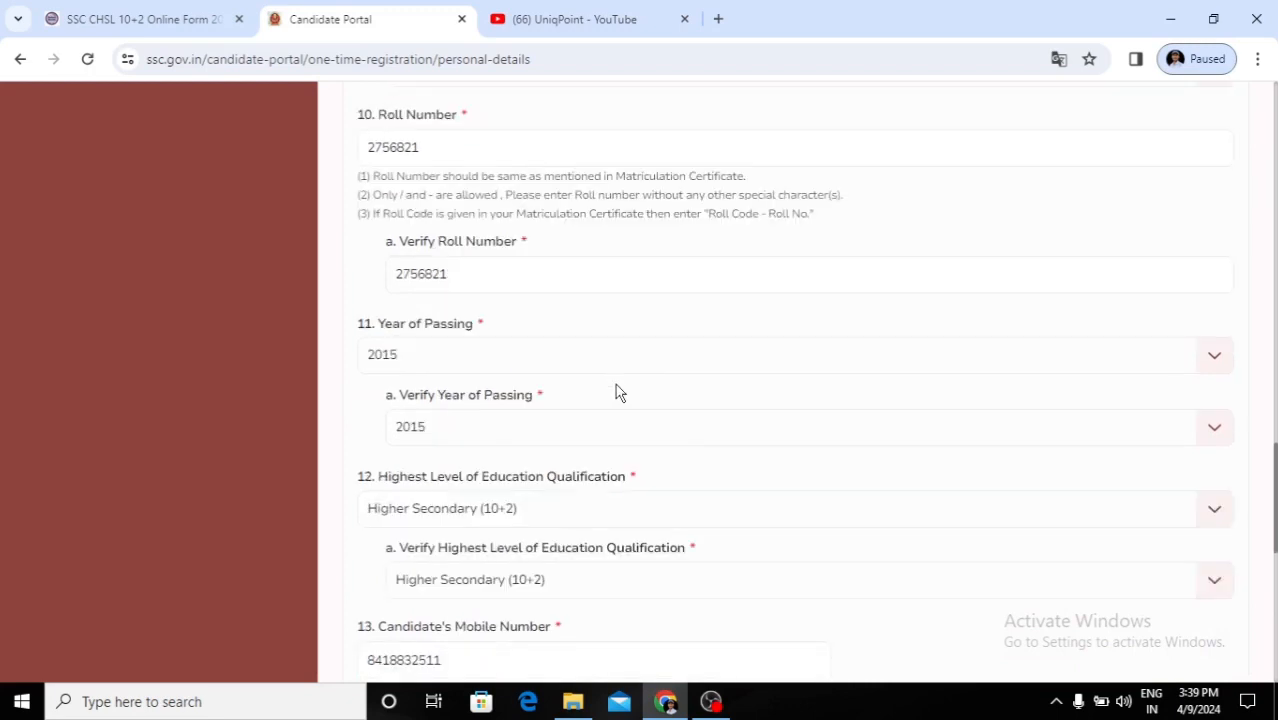
{"action": "scroll", "coordinate": [542, 363], "scroll_direction": "up", "scroll_amount": 2}
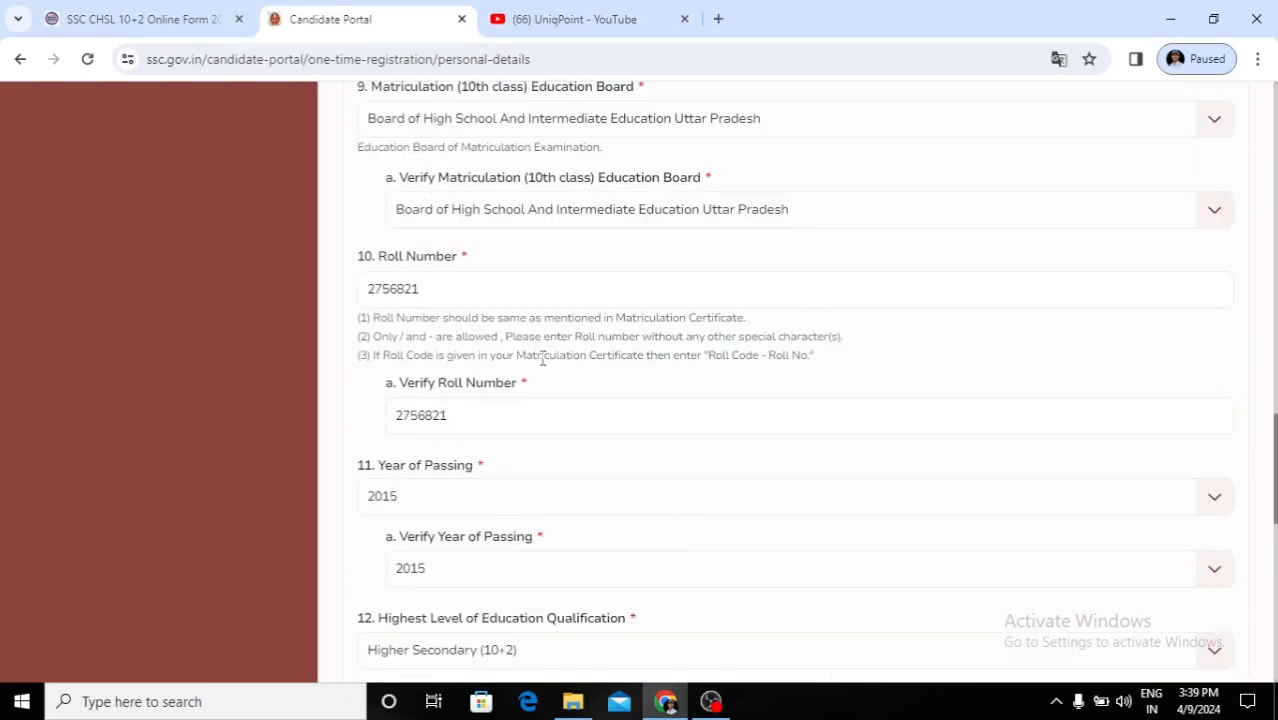
{"action": "scroll", "coordinate": [542, 358], "scroll_direction": "up", "scroll_amount": 1}
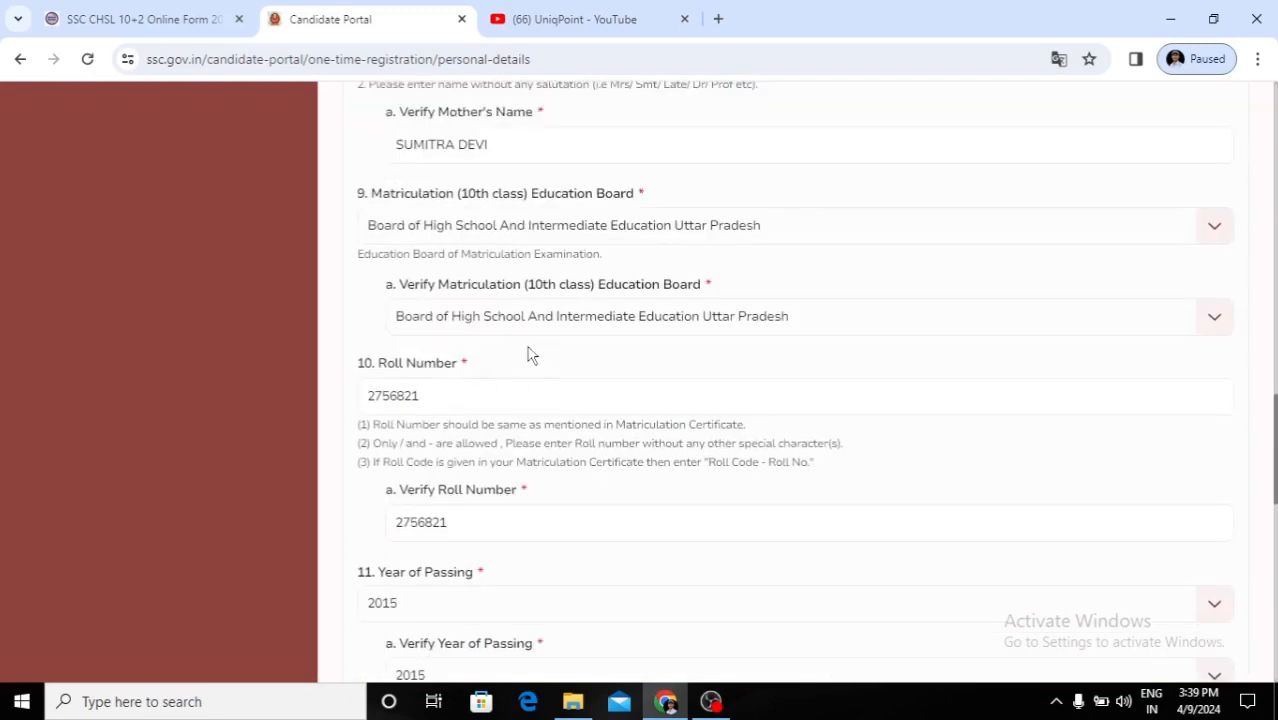
{"action": "scroll", "coordinate": [530, 355], "scroll_direction": "up", "scroll_amount": 1}
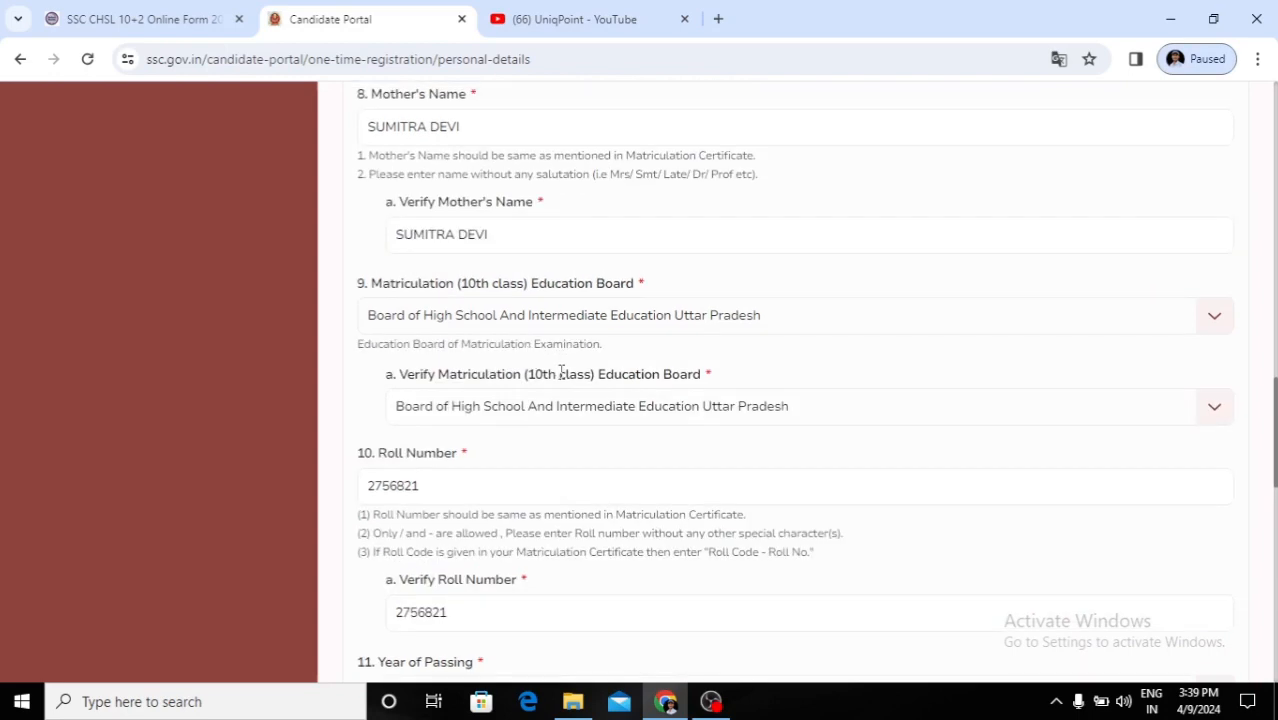
{"action": "scroll", "coordinate": [520, 318], "scroll_direction": "up", "scroll_amount": 2}
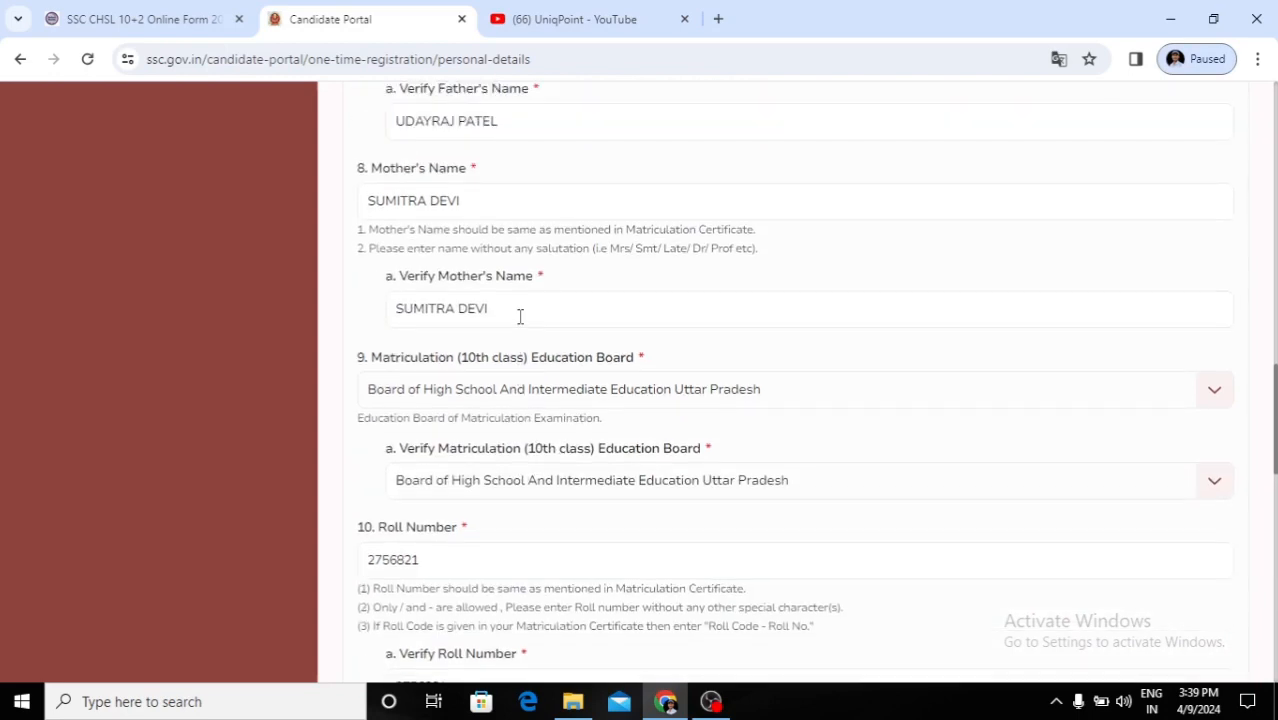
{"action": "scroll", "coordinate": [485, 271], "scroll_direction": "up", "scroll_amount": 2}
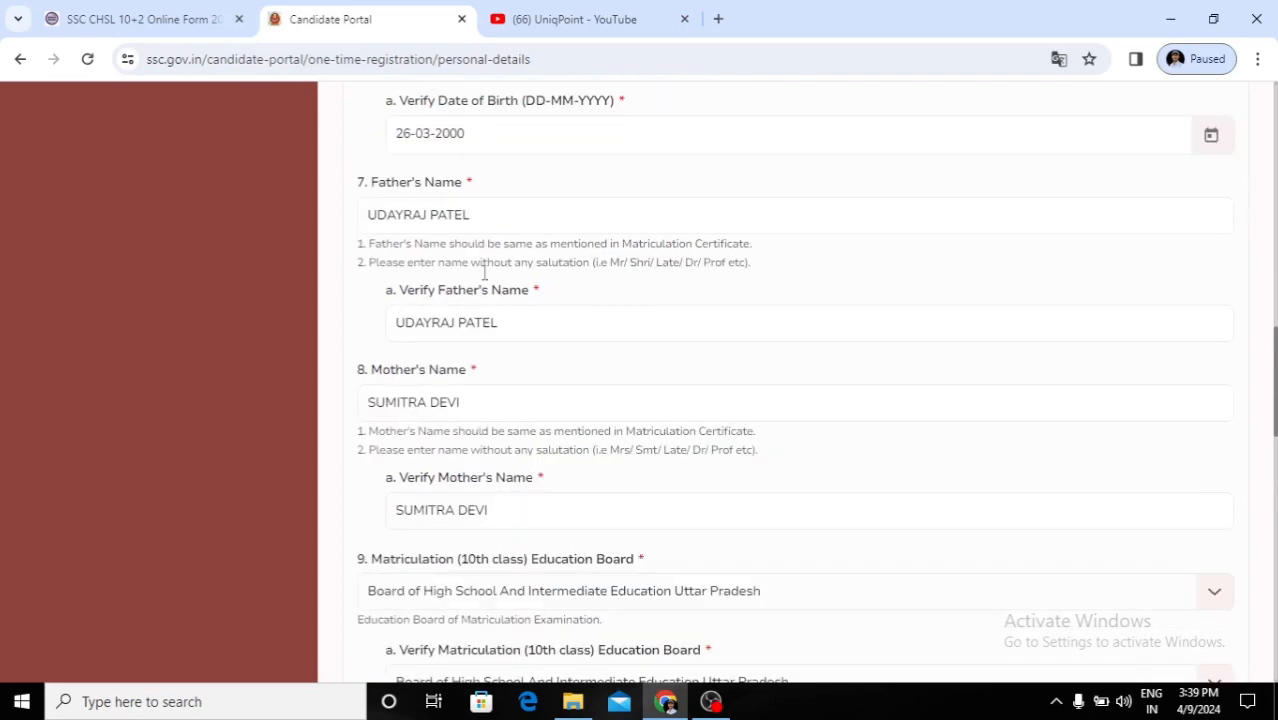
{"action": "scroll", "coordinate": [464, 220], "scroll_direction": "up", "scroll_amount": 4}
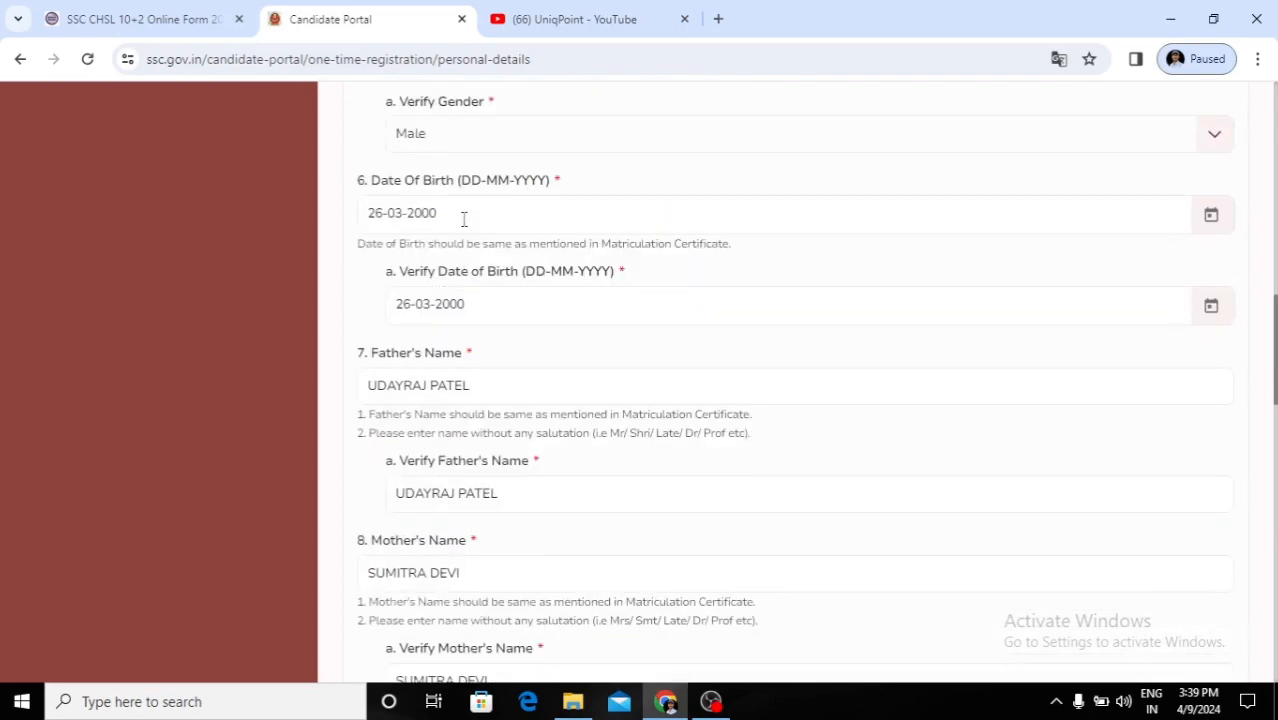
{"action": "scroll", "coordinate": [455, 243], "scroll_direction": "up", "scroll_amount": 3}
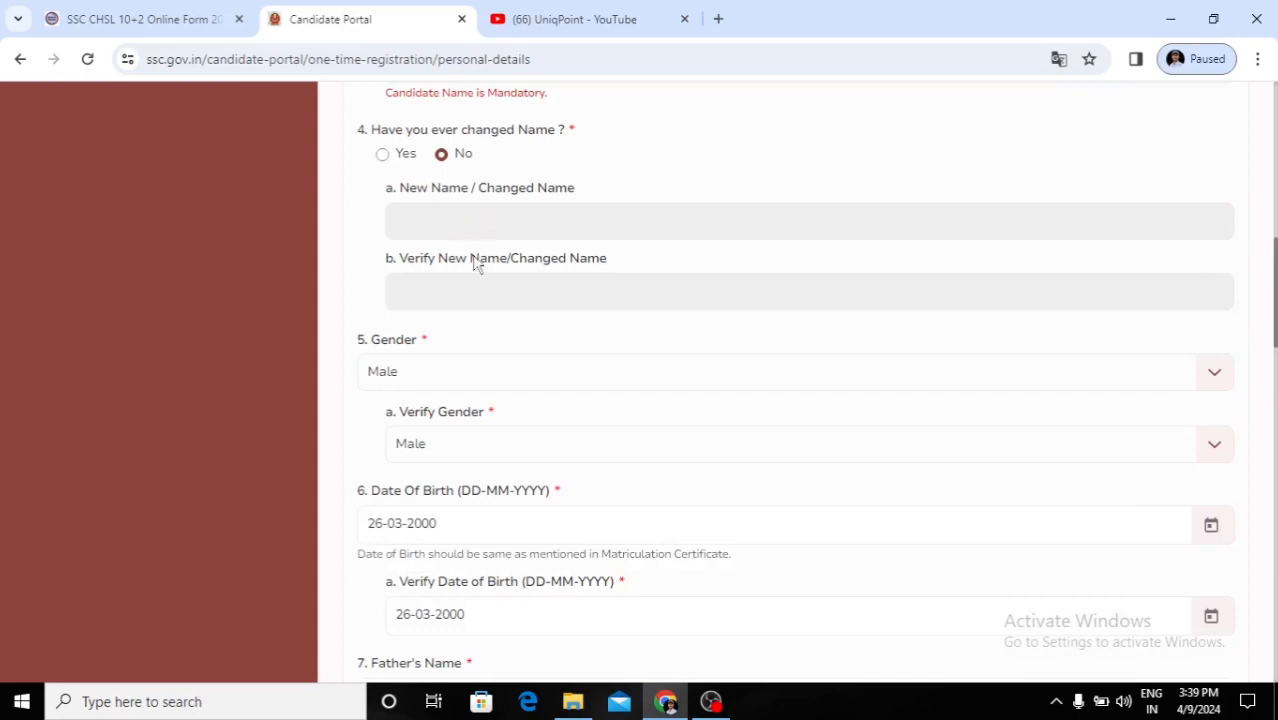
{"action": "scroll", "coordinate": [471, 220], "scroll_direction": "up", "scroll_amount": 1}
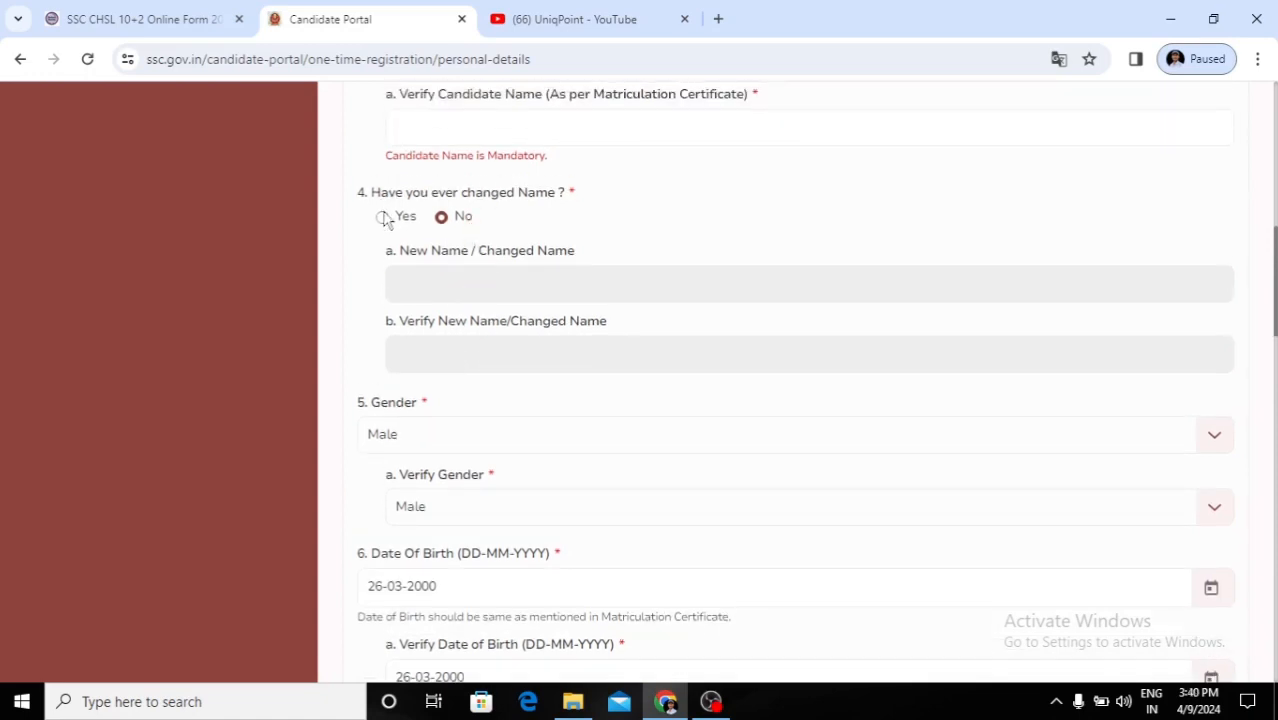
{"action": "scroll", "coordinate": [479, 214], "scroll_direction": "up", "scroll_amount": 2}
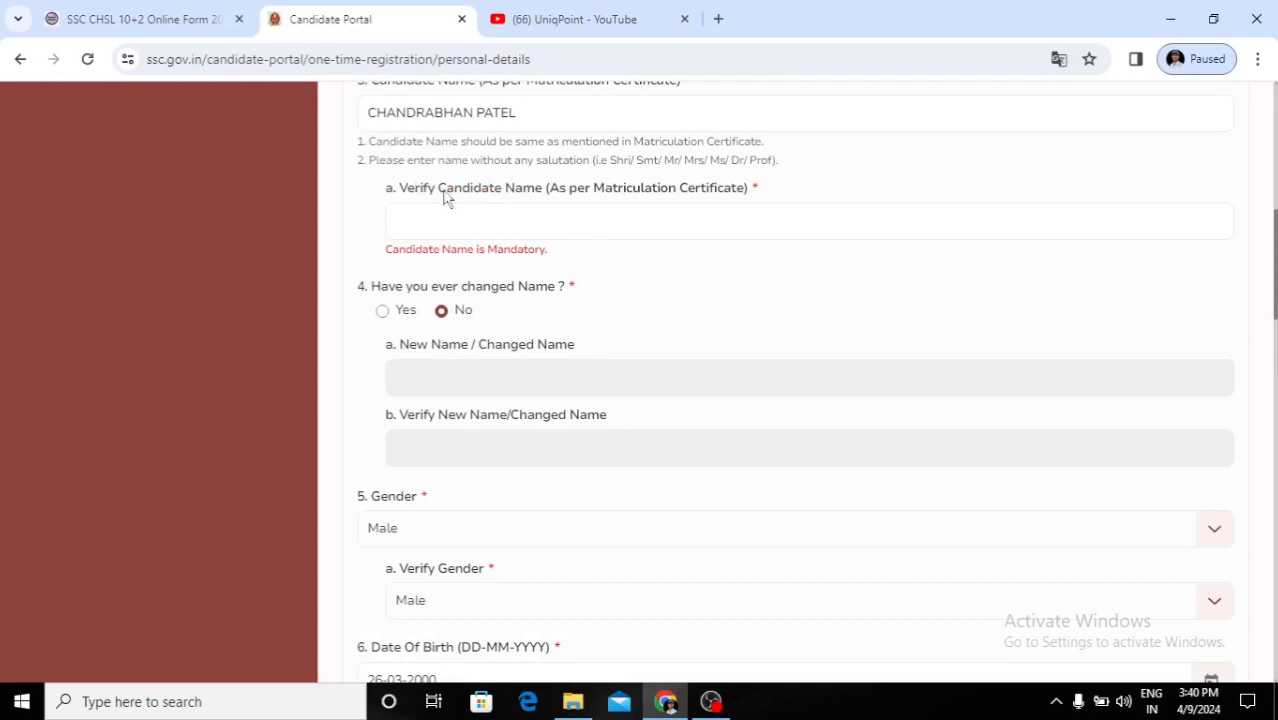
Retype the candidate's full name in Verify Candidate Name, correcting a typo along the way.
{"action": "left_click", "coordinate": [492, 218]}
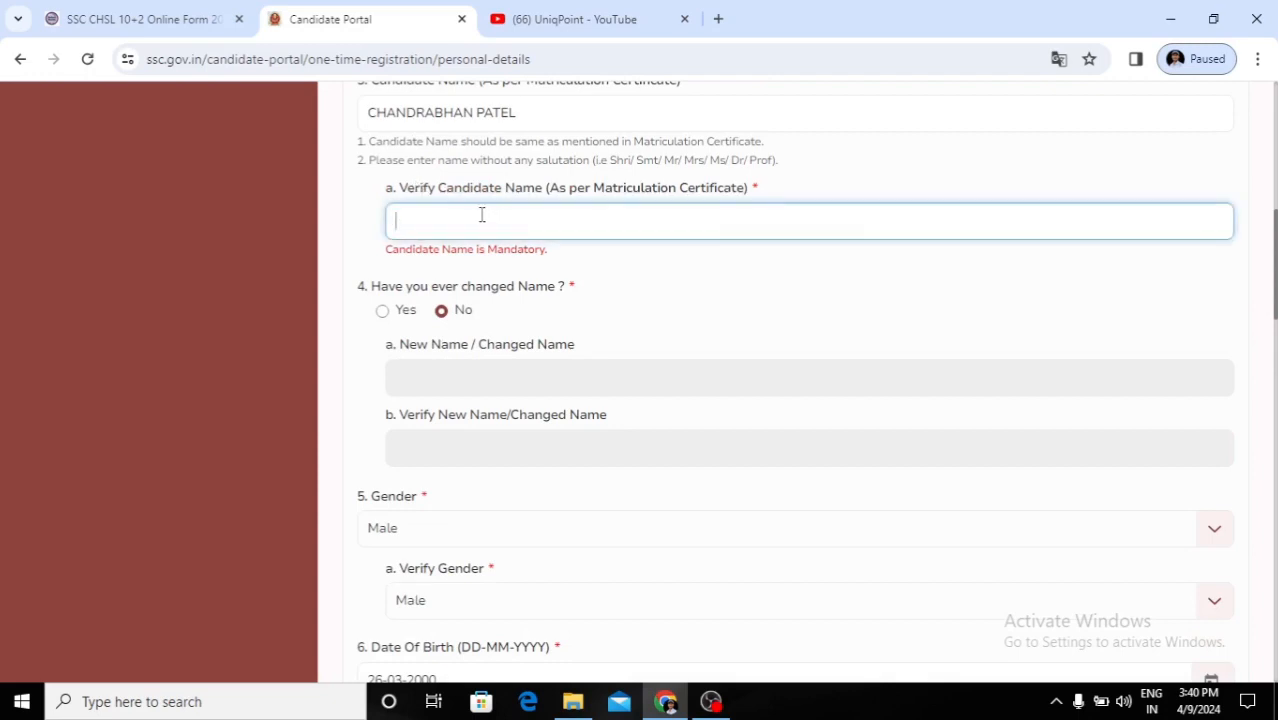
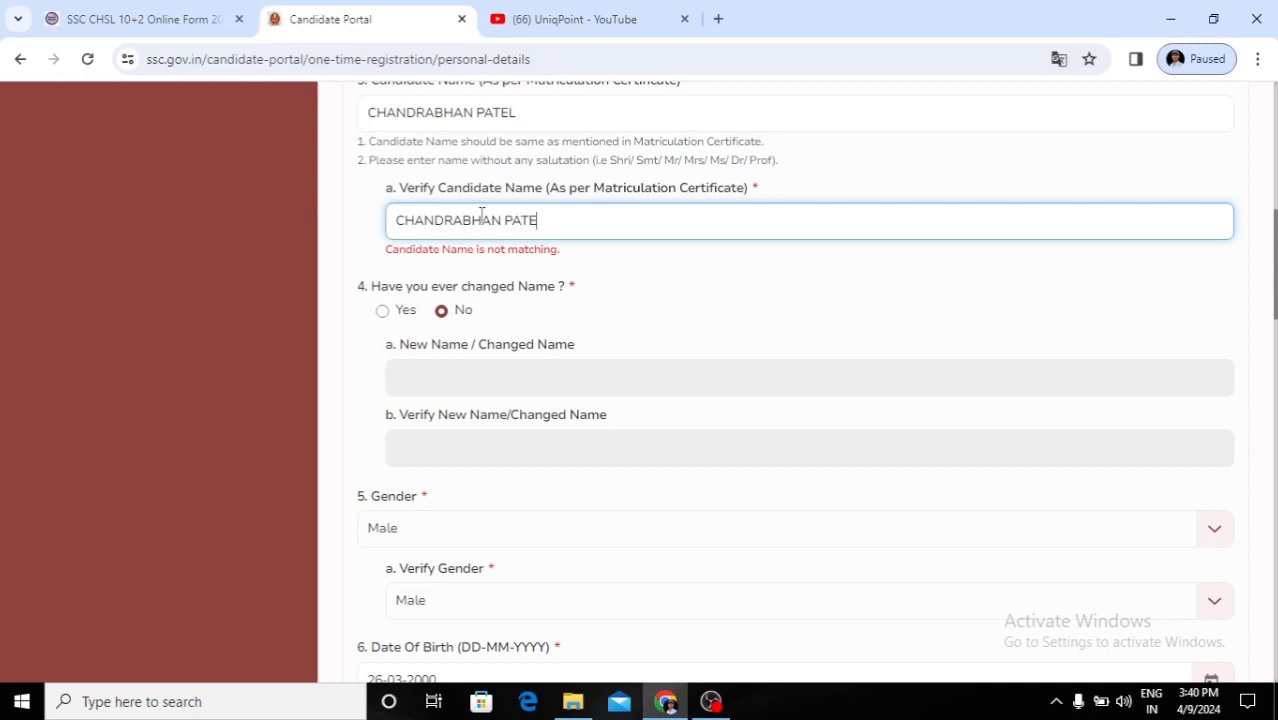
{"action": "left_click", "coordinate": [695, 295]}
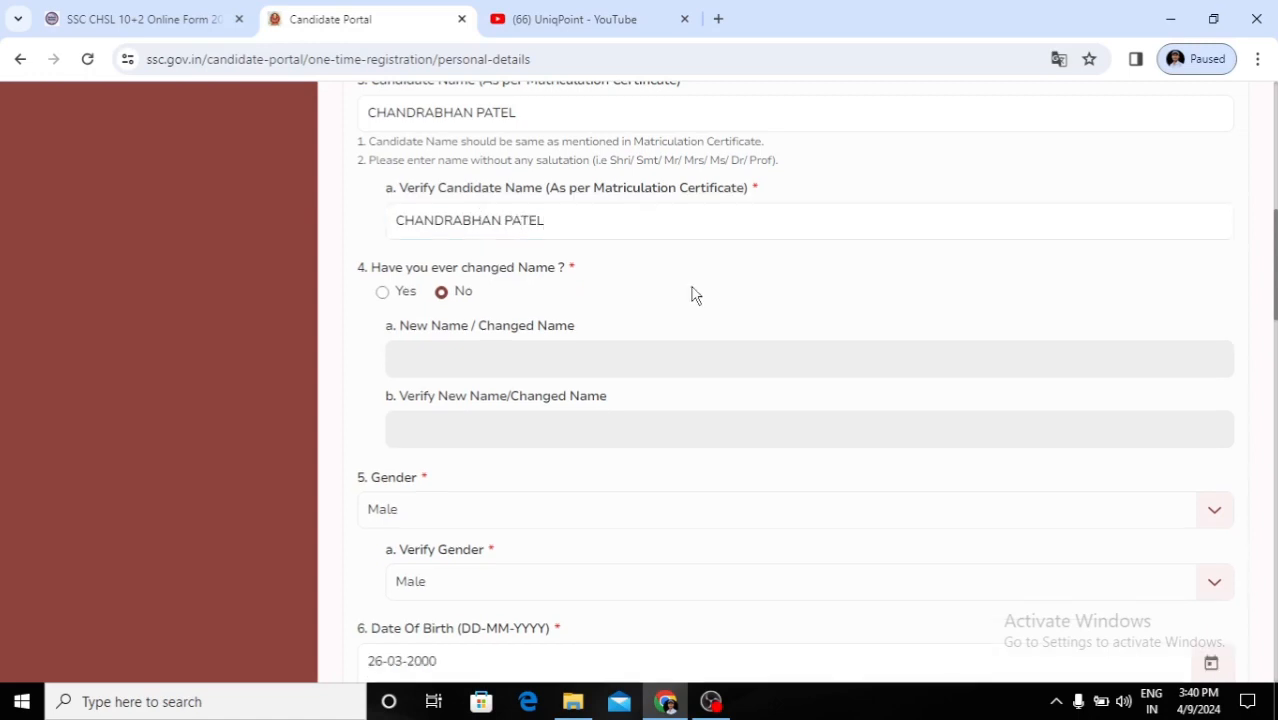
{"action": "scroll", "coordinate": [695, 295], "scroll_direction": "down", "scroll_amount": 9}
{"action": "scroll", "coordinate": [695, 295], "scroll_direction": "down", "scroll_amount": 5}
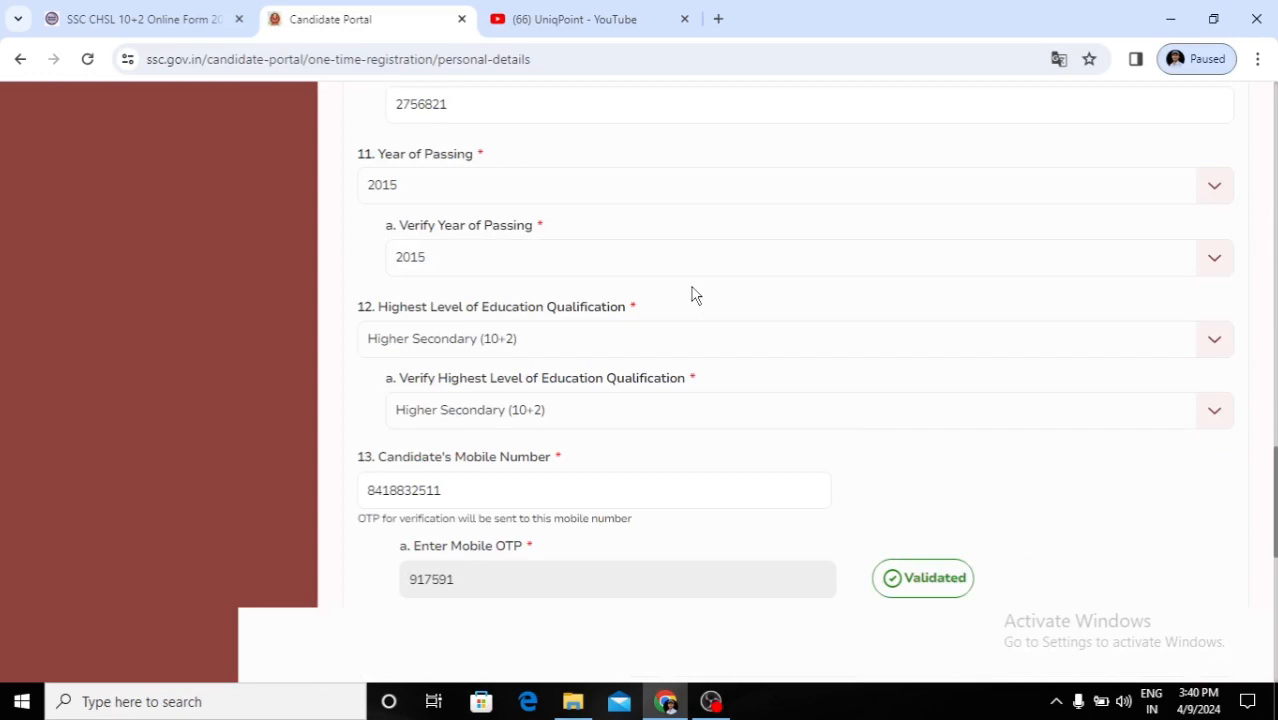
{"action": "scroll", "coordinate": [695, 295], "scroll_direction": "down", "scroll_amount": 4}
{"action": "right_click", "coordinate": [695, 295]}
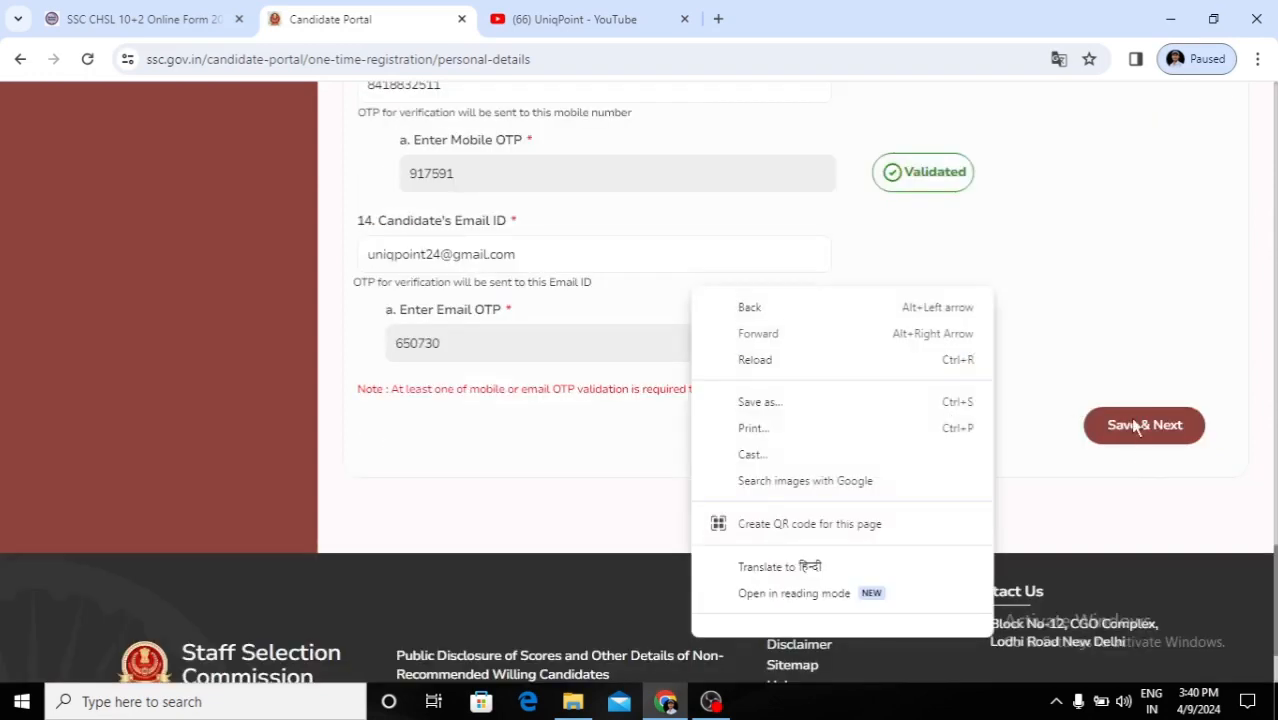
Save the personal details with Save & Next and acknowledge the Success message.
{"action": "left_click", "coordinate": [1133, 422]}
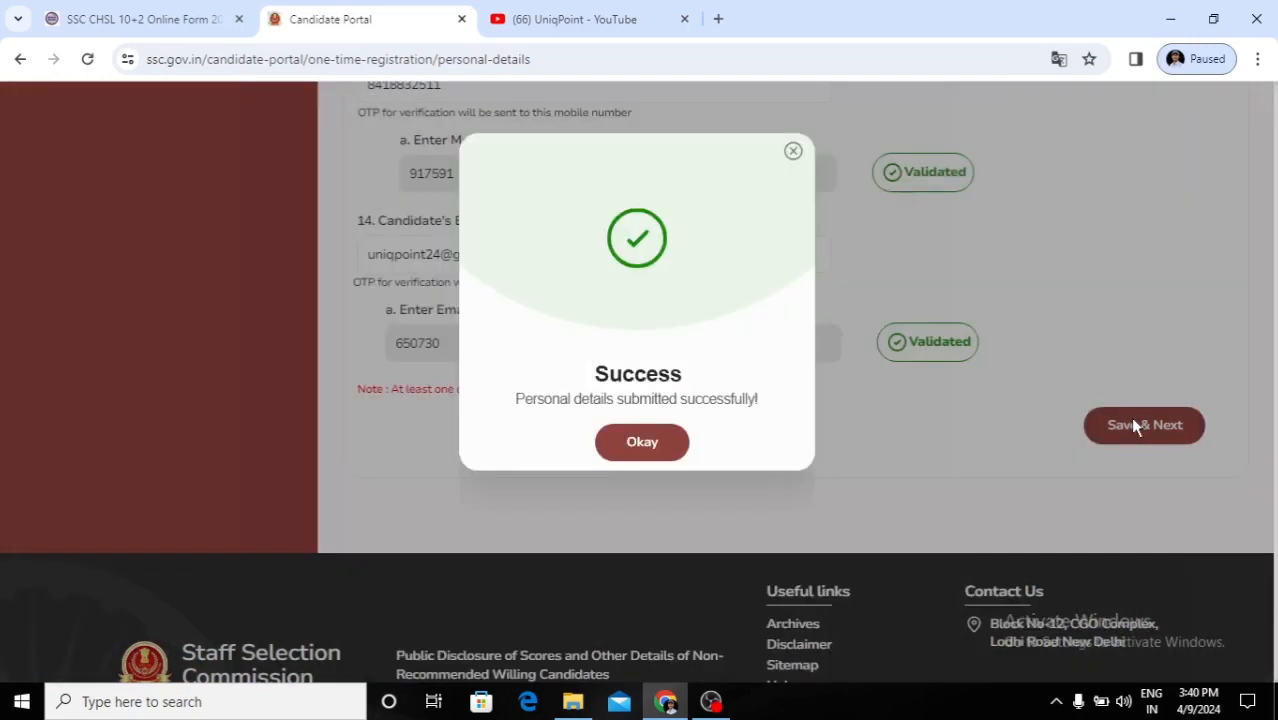
{"action": "left_click", "coordinate": [642, 442]}
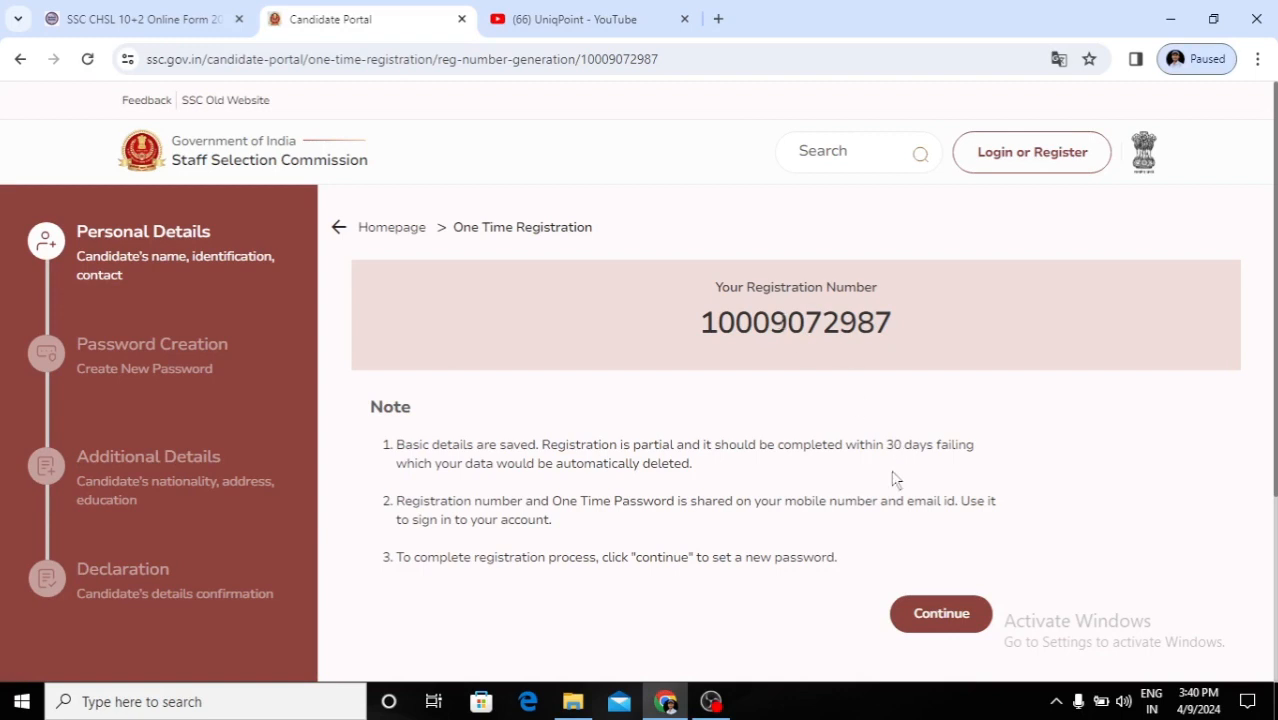
Continue to the Sign-in form and enter the registration number, temporary password and captcha.
{"action": "left_click", "coordinate": [928, 622]}
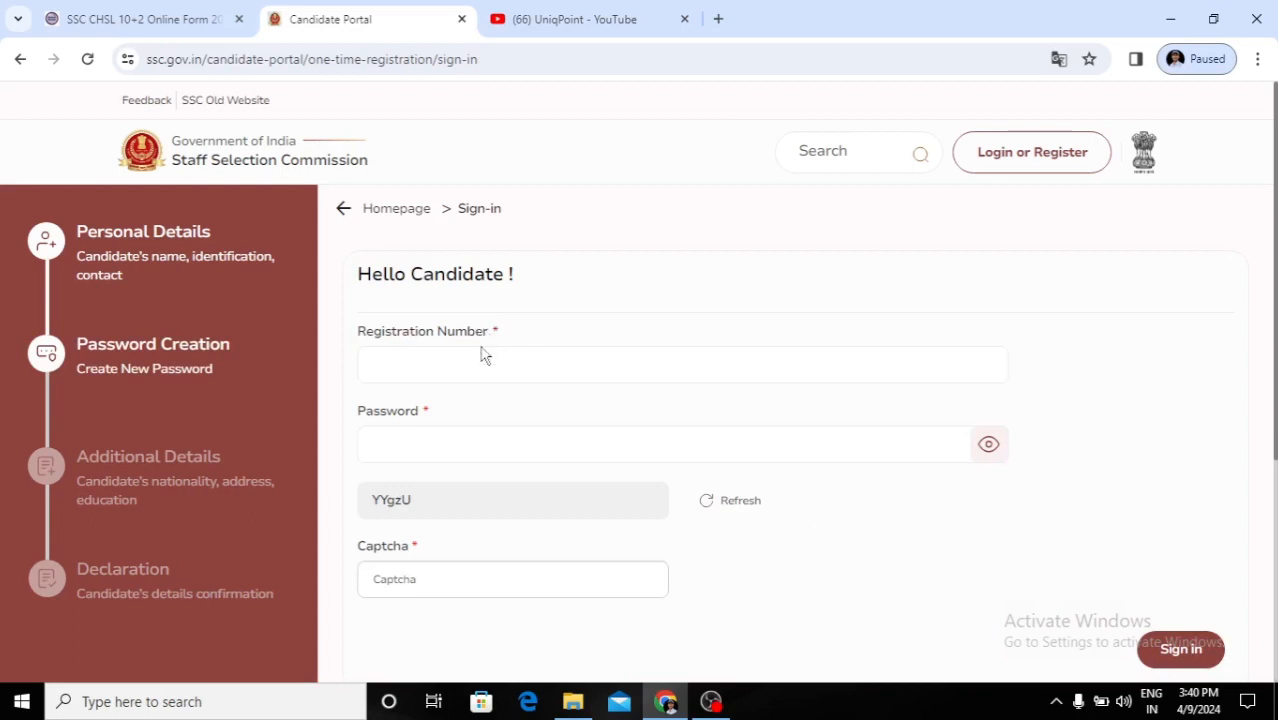
{"action": "left_click", "coordinate": [475, 373]}
{"action": "left_click", "coordinate": [435, 443]}
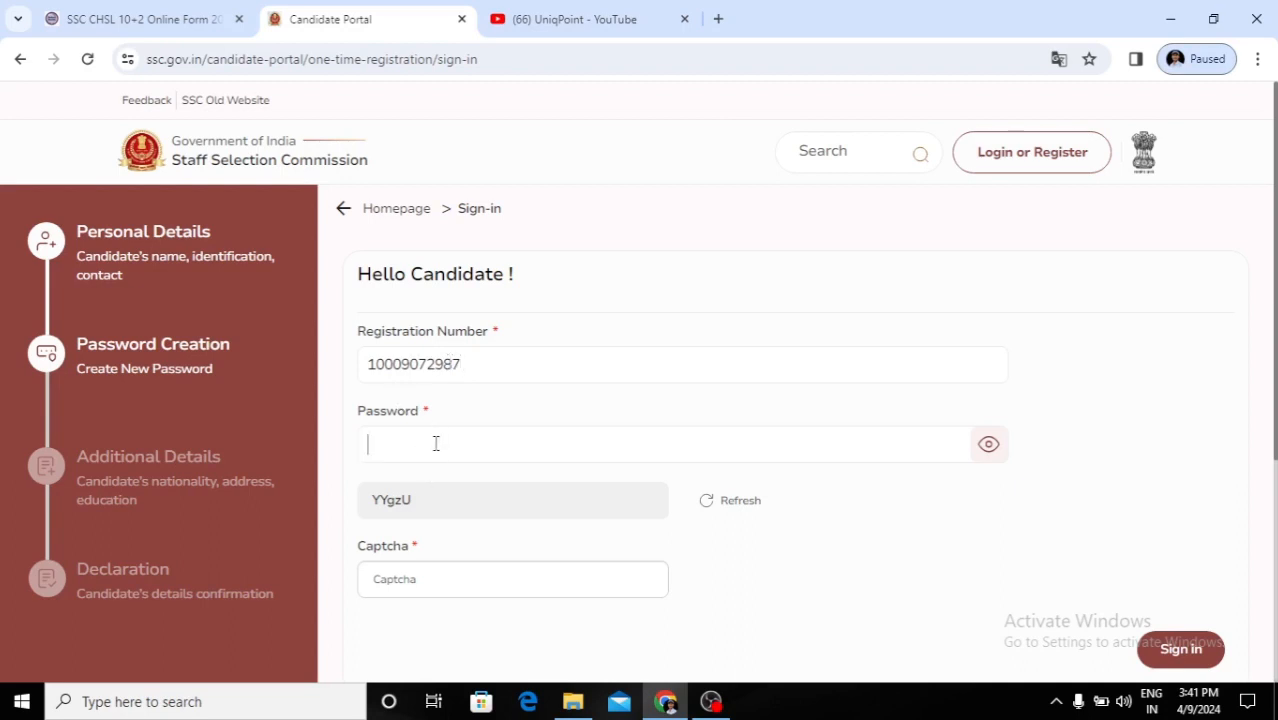
{"action": "type", "text": "aaa"}
{"action": "key", "text": "BackSpace"}
{"action": "key", "text": "BackSpace"}
{"action": "key", "text": "BackSpace"}
{"action": "type", "text": "aaaaaa"}
{"action": "left_click", "coordinate": [413, 572]}
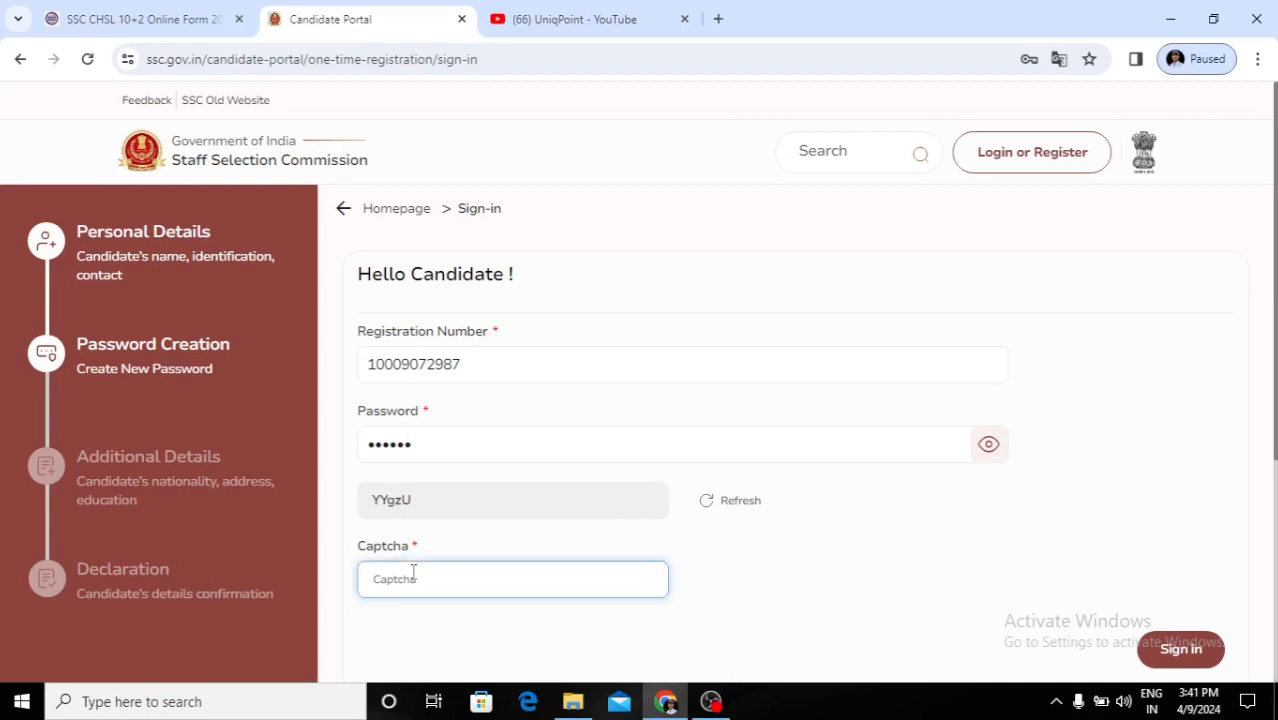
{"action": "type", "text": "YYgcha"}
Attempt sign-in, get 'Invalid captcha', and retype the captcha shown in the grey box.
{"action": "left_click", "coordinate": [1188, 648]}
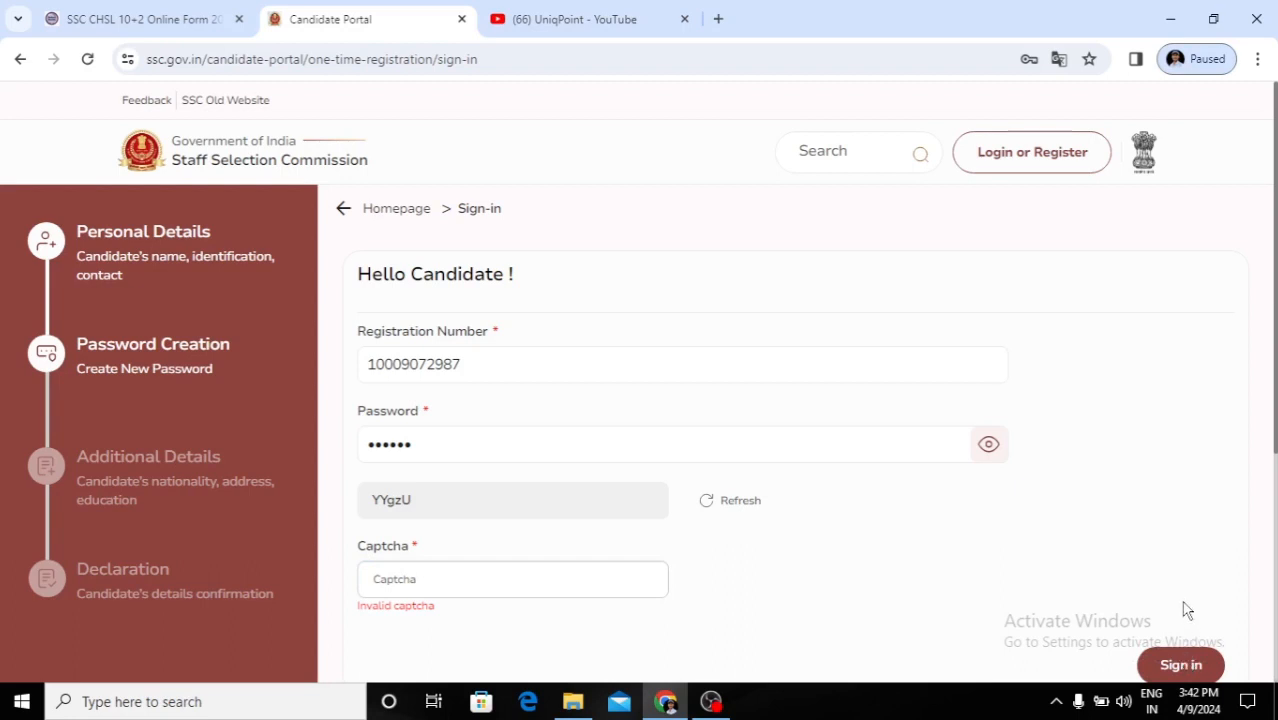
{"action": "scroll", "coordinate": [1186, 612], "scroll_direction": "down", "scroll_amount": 2}
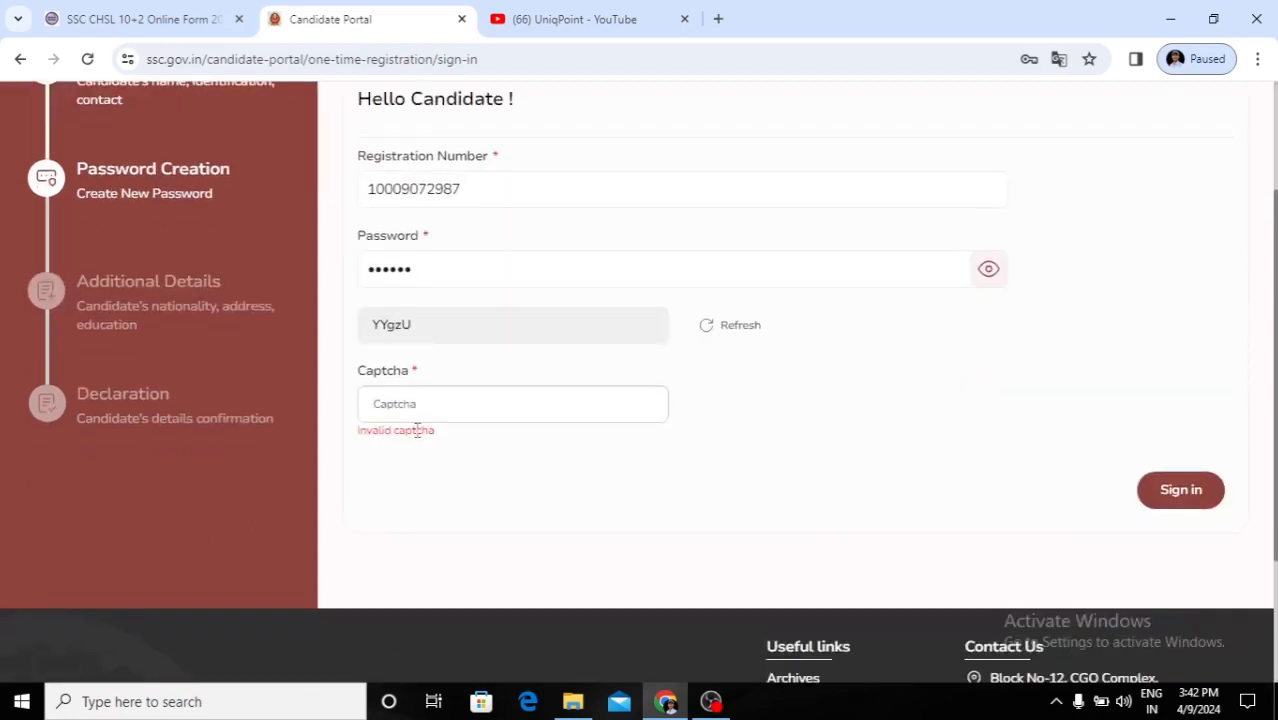
{"action": "left_click", "coordinate": [418, 404]}
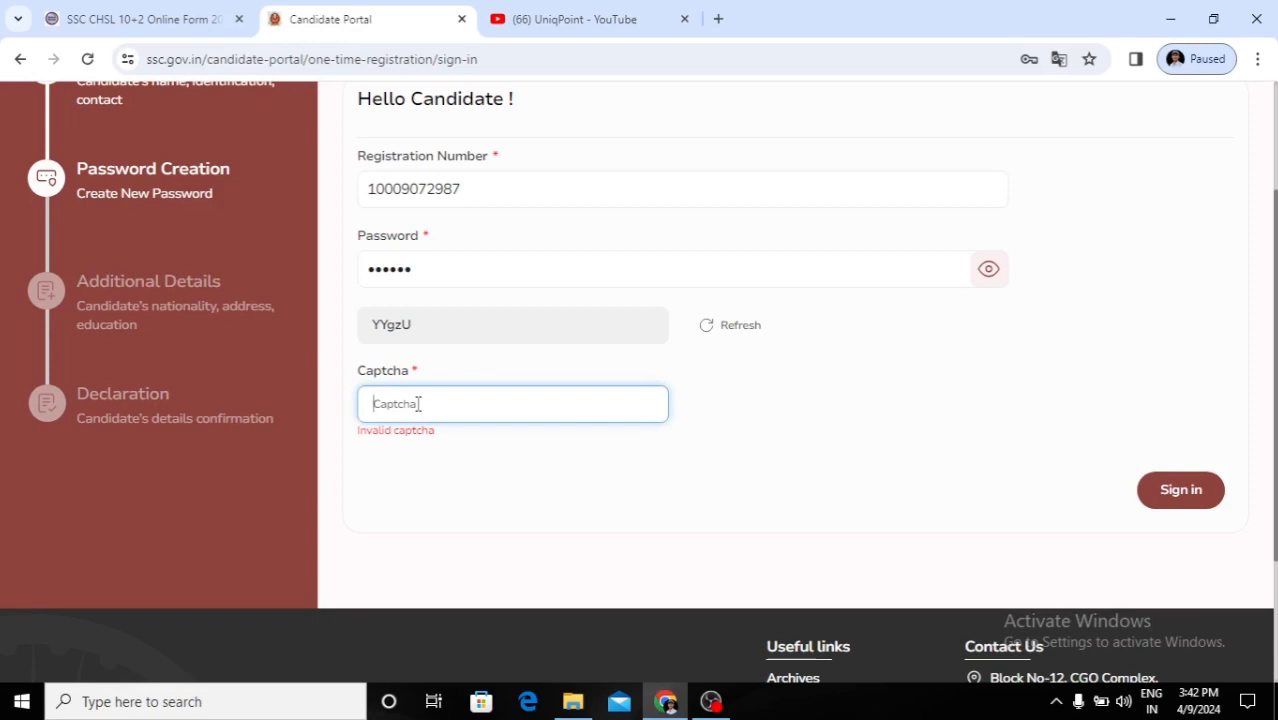
{"action": "type", "text": "YY"}
{"action": "right_click", "coordinate": [413, 408]}
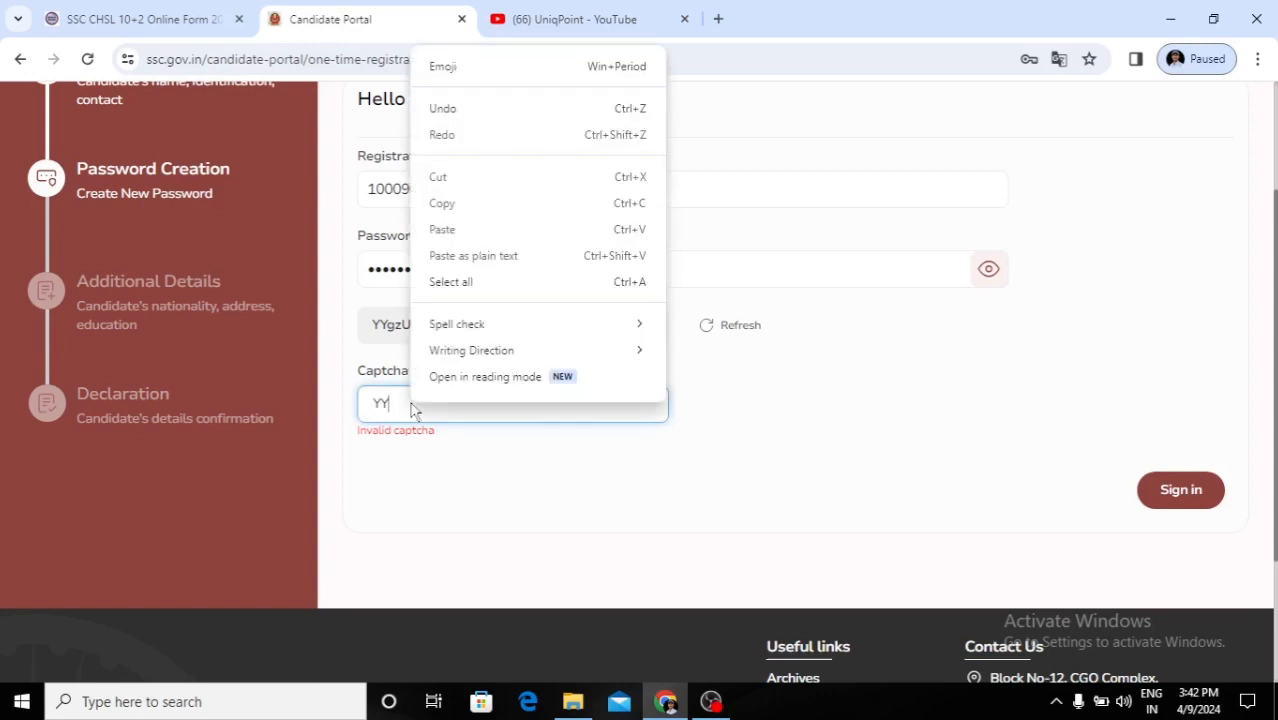
{"action": "left_click", "coordinate": [412, 403]}
{"action": "type", "text": "g"}
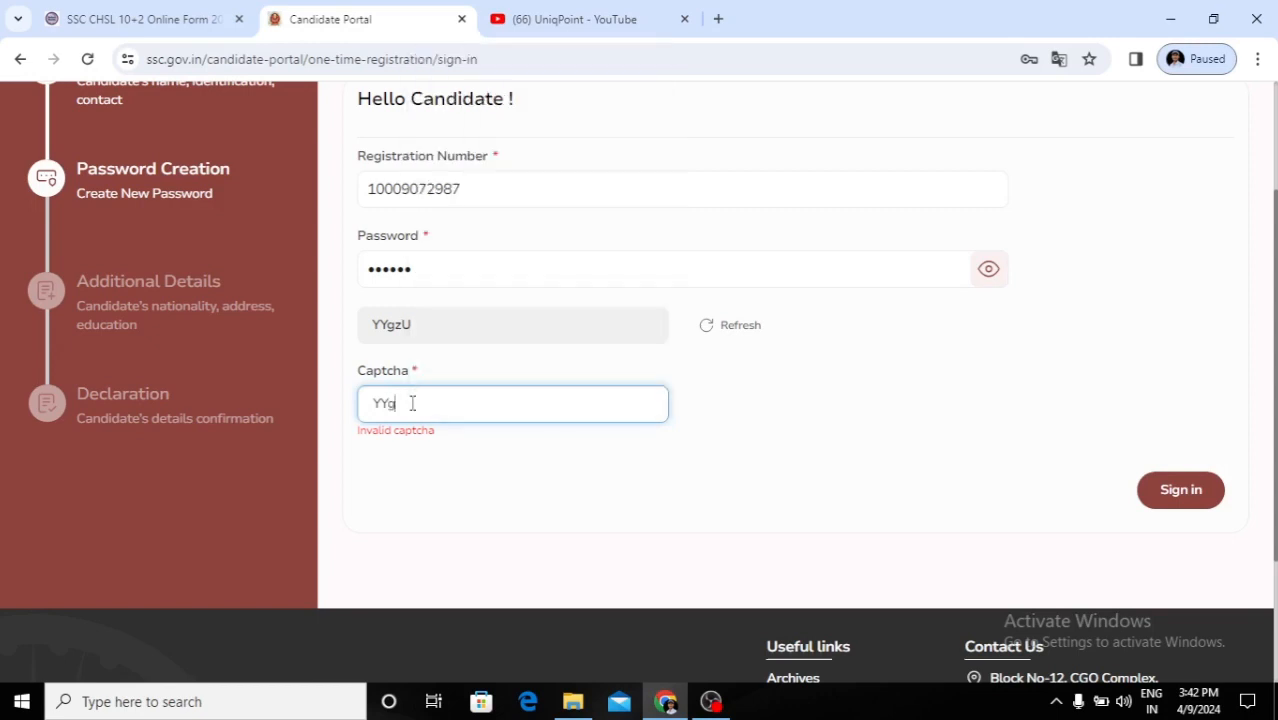
{"action": "type", "text": "zU"}
Sign in, decline Chrome's save-password prompt, and enter the old password.
{"action": "left_click", "coordinate": [1173, 496]}
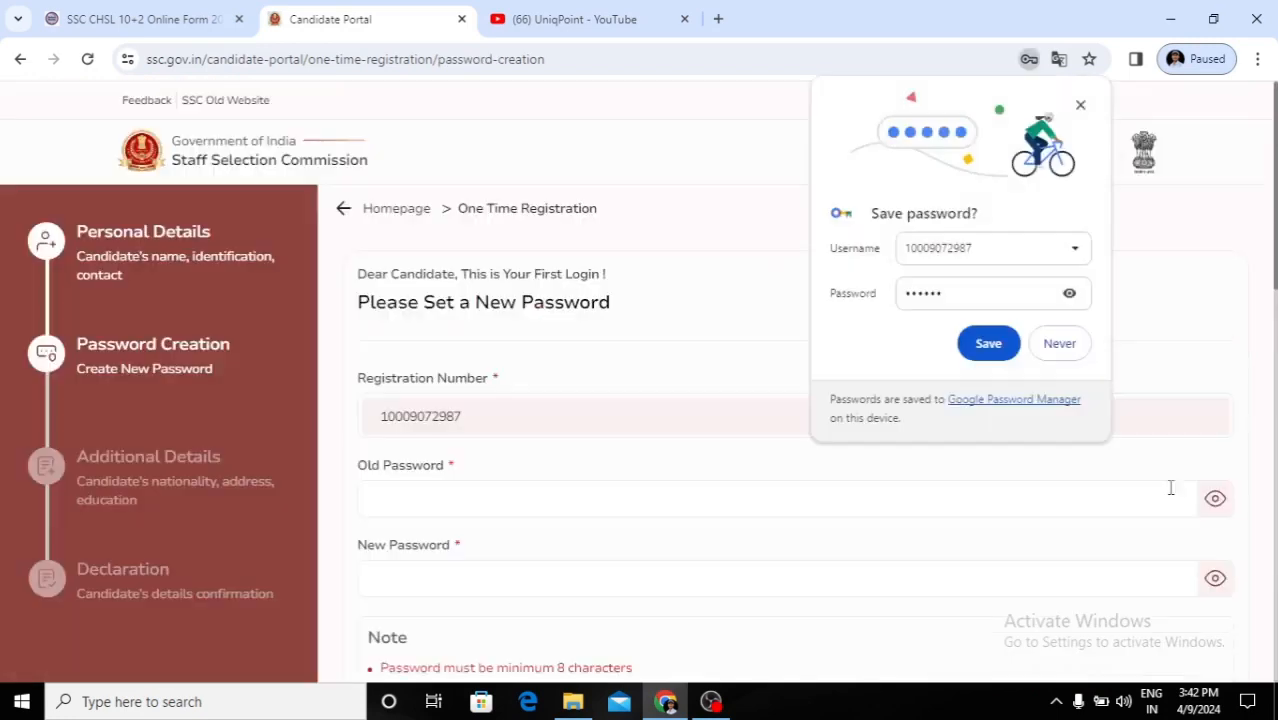
{"action": "left_click", "coordinate": [1058, 344]}
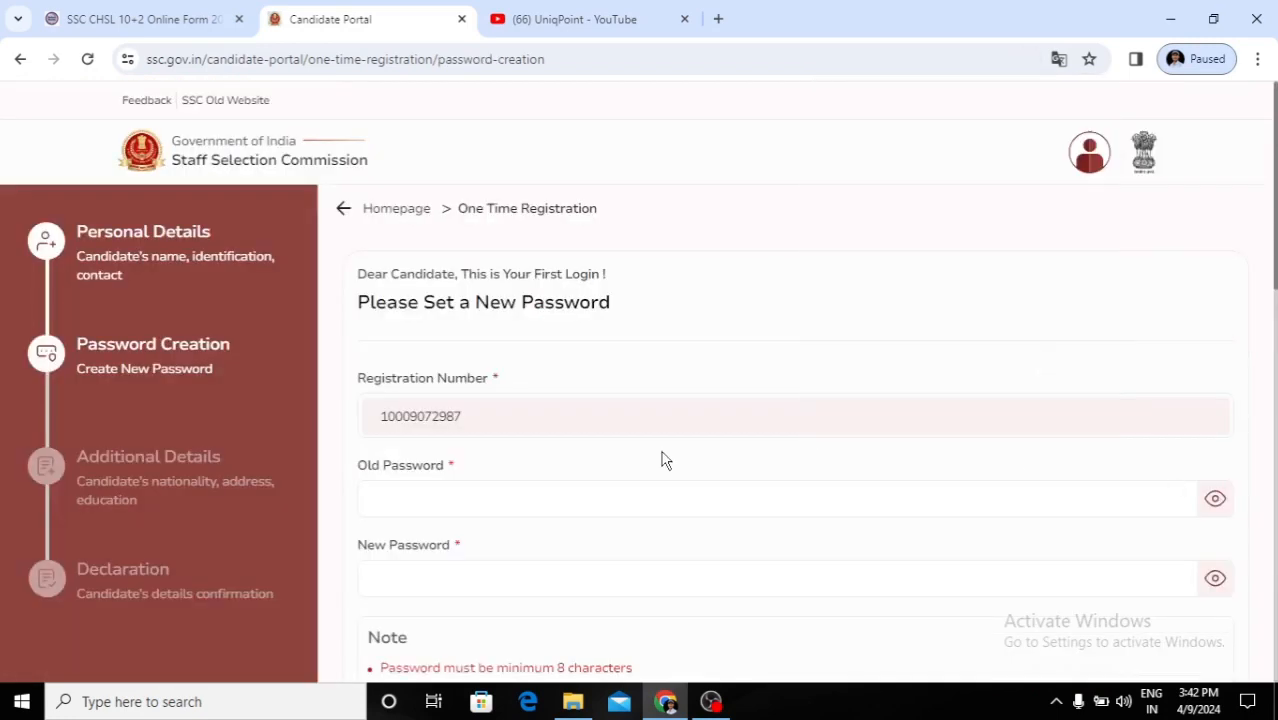
{"action": "scroll", "coordinate": [661, 460], "scroll_direction": "down", "scroll_amount": 3}
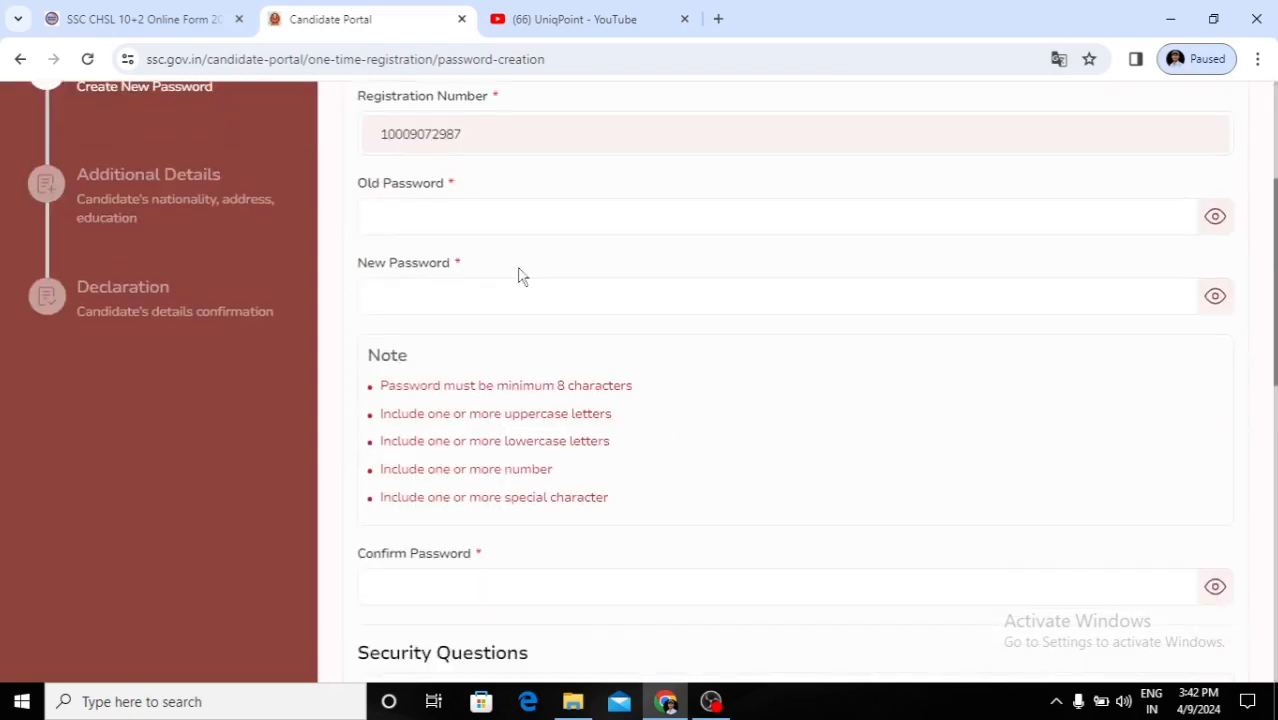
{"action": "left_click", "coordinate": [517, 207]}
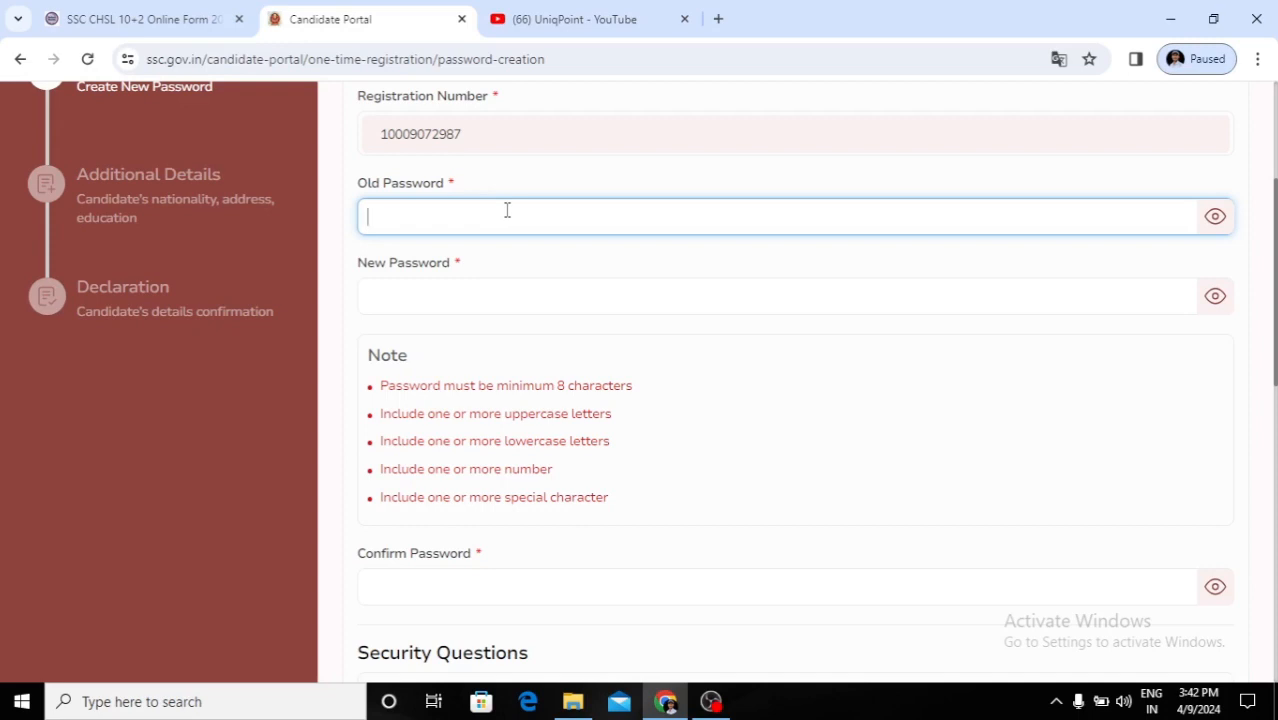
{"action": "type", "text": "••••••"}
Enter a rule-satisfying new password and the matching confirmation.
{"action": "left_click", "coordinate": [472, 294]}
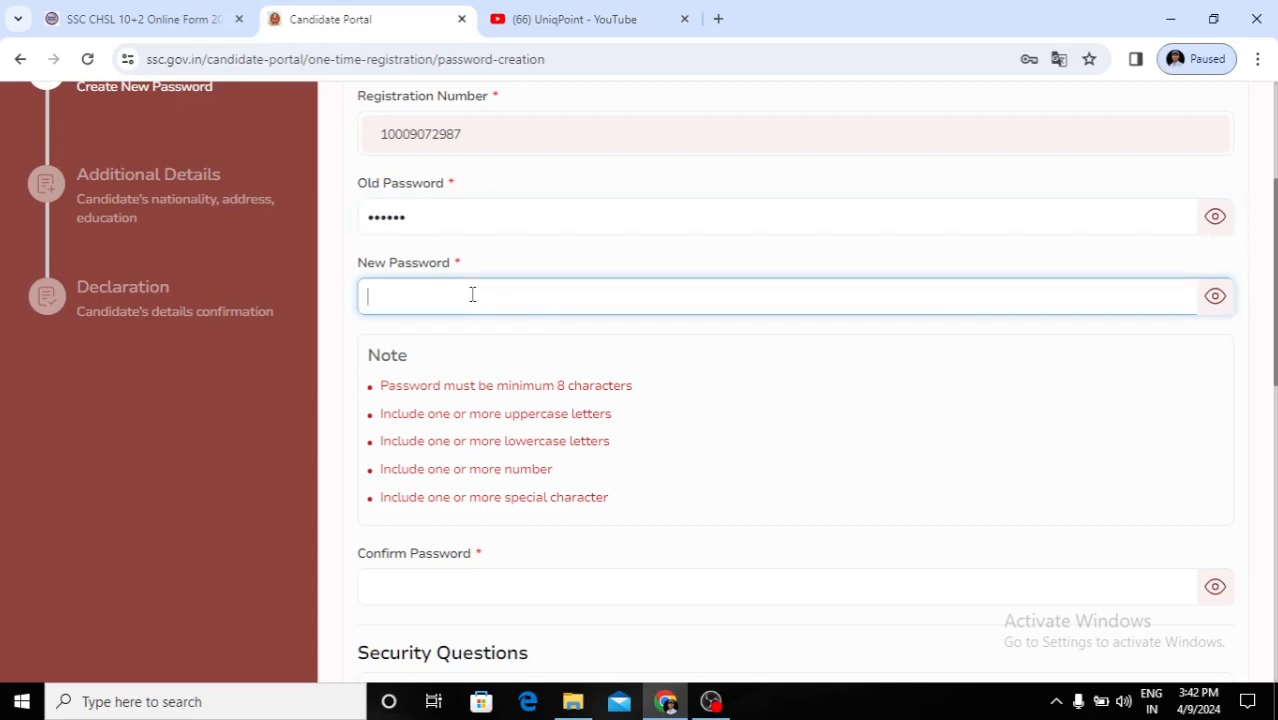
{"action": "type", "text": "•••••••"}
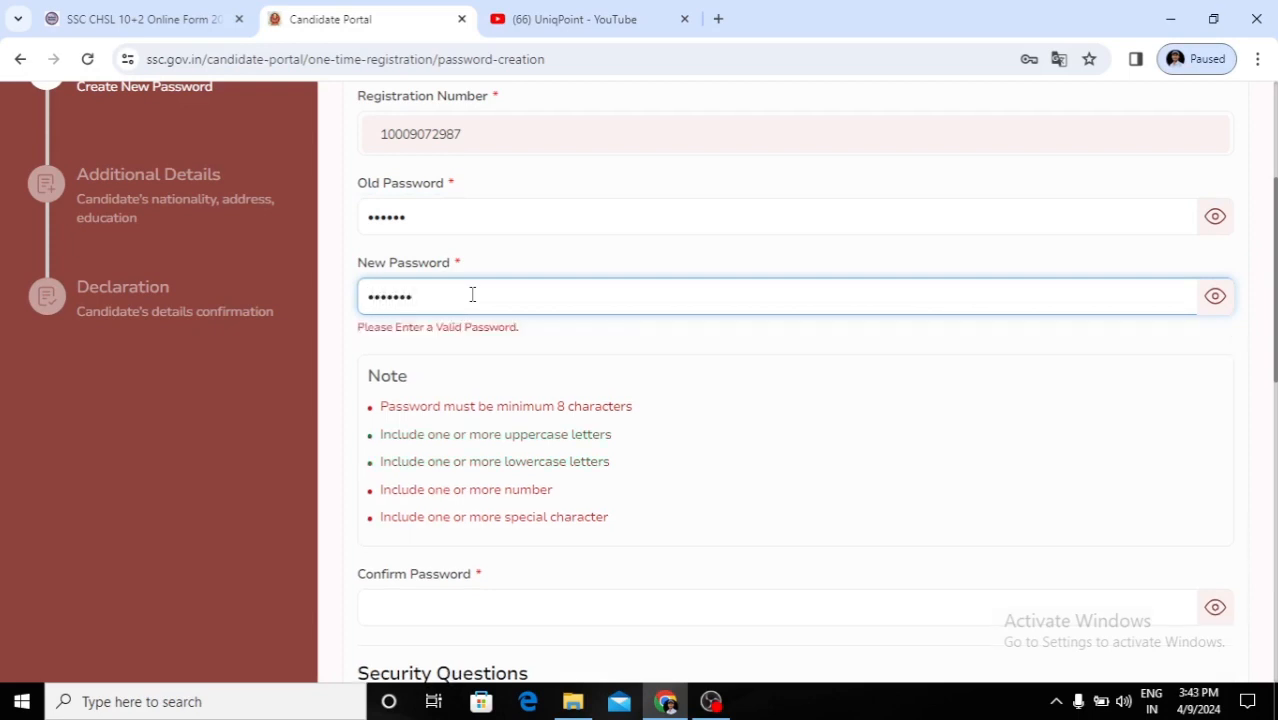
{"action": "type", "text": "••••"}
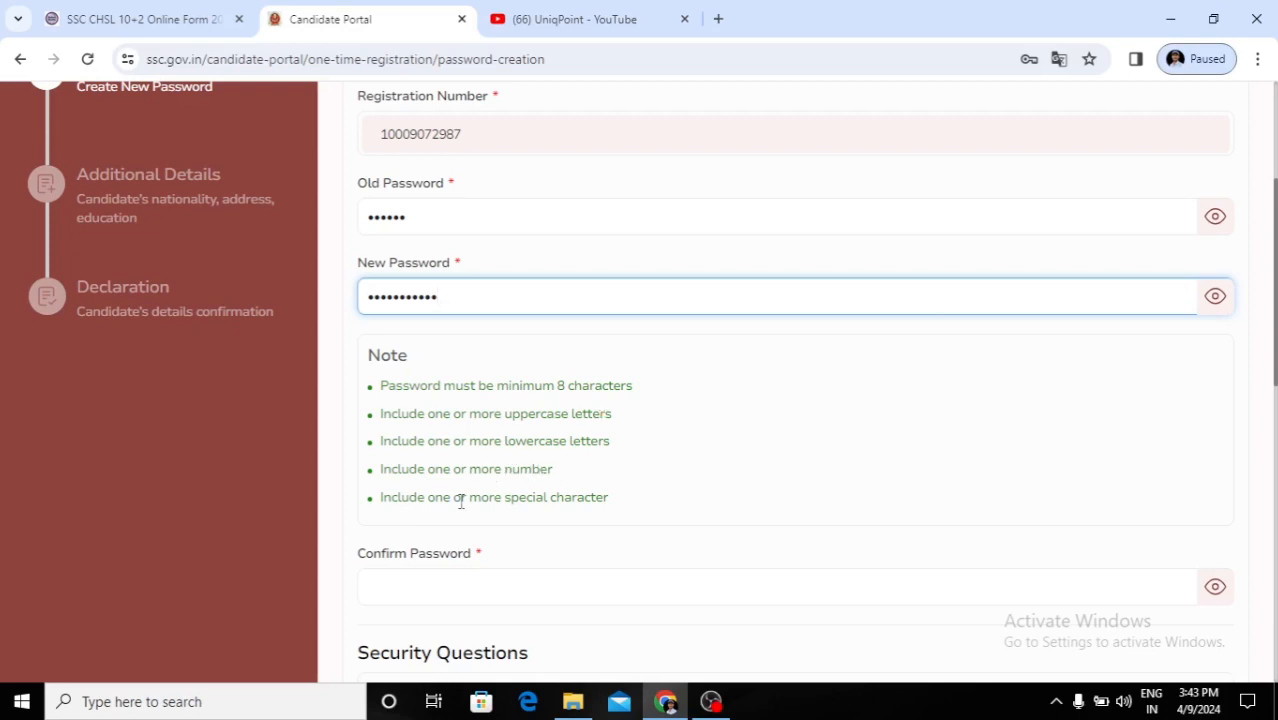
{"action": "scroll", "coordinate": [508, 505], "scroll_direction": "down", "scroll_amount": 1}
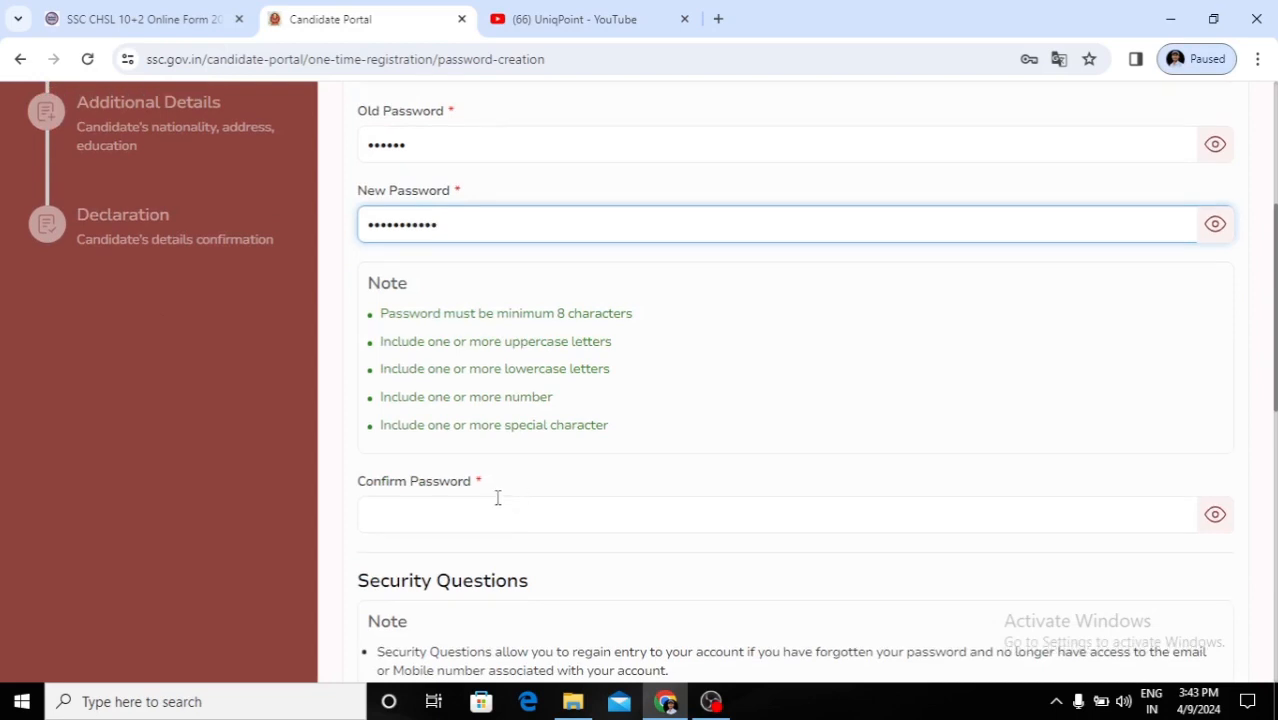
{"action": "left_click", "coordinate": [470, 511]}
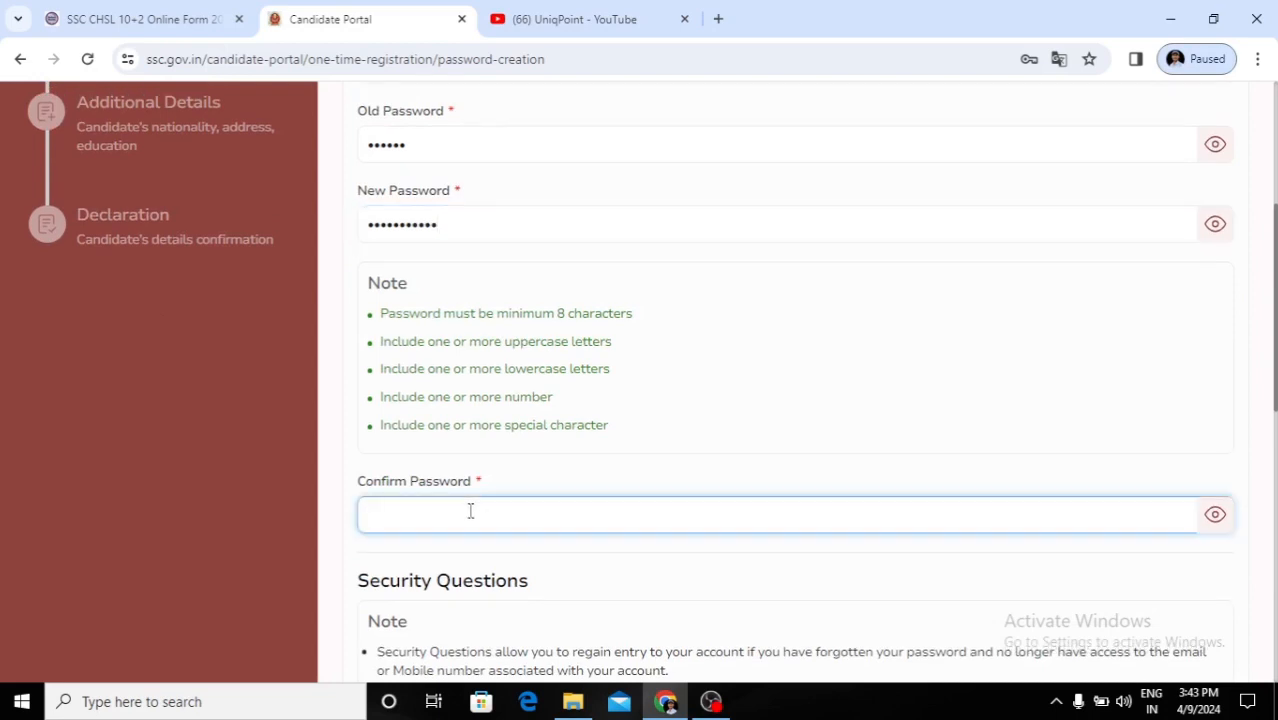
{"action": "type", "text": "•••••"}
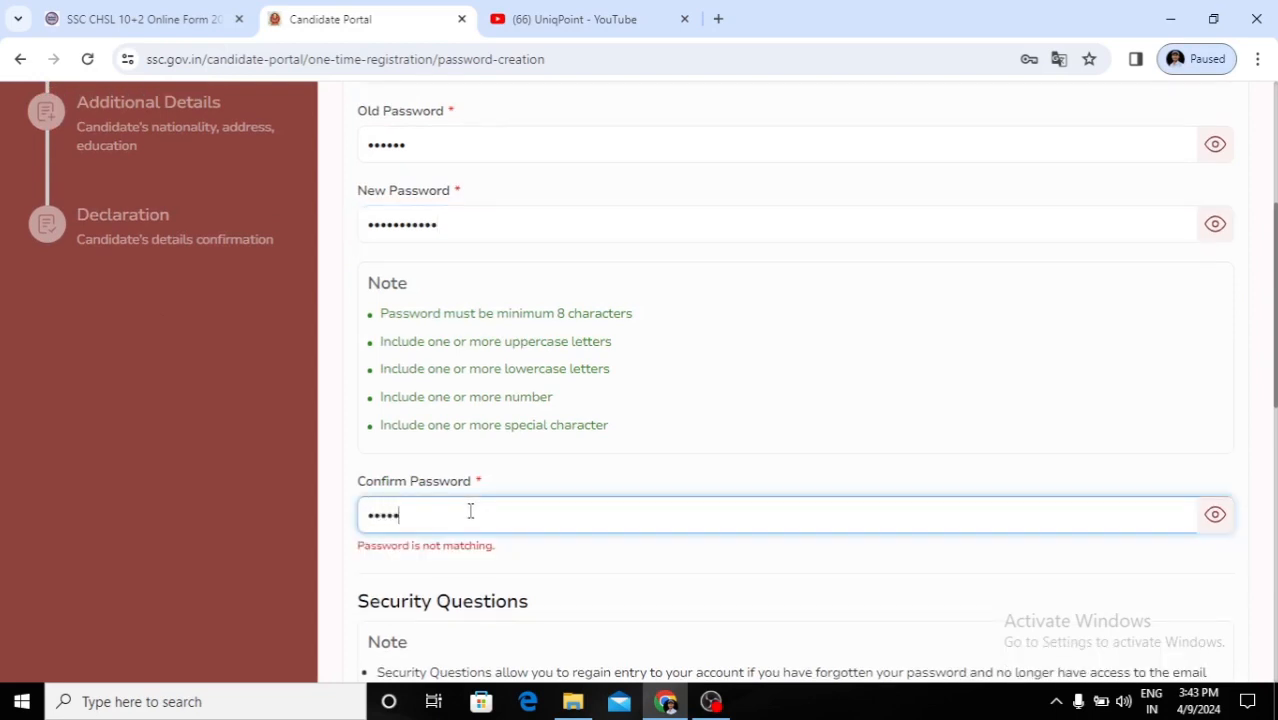
{"action": "type", "text": "••••••"}
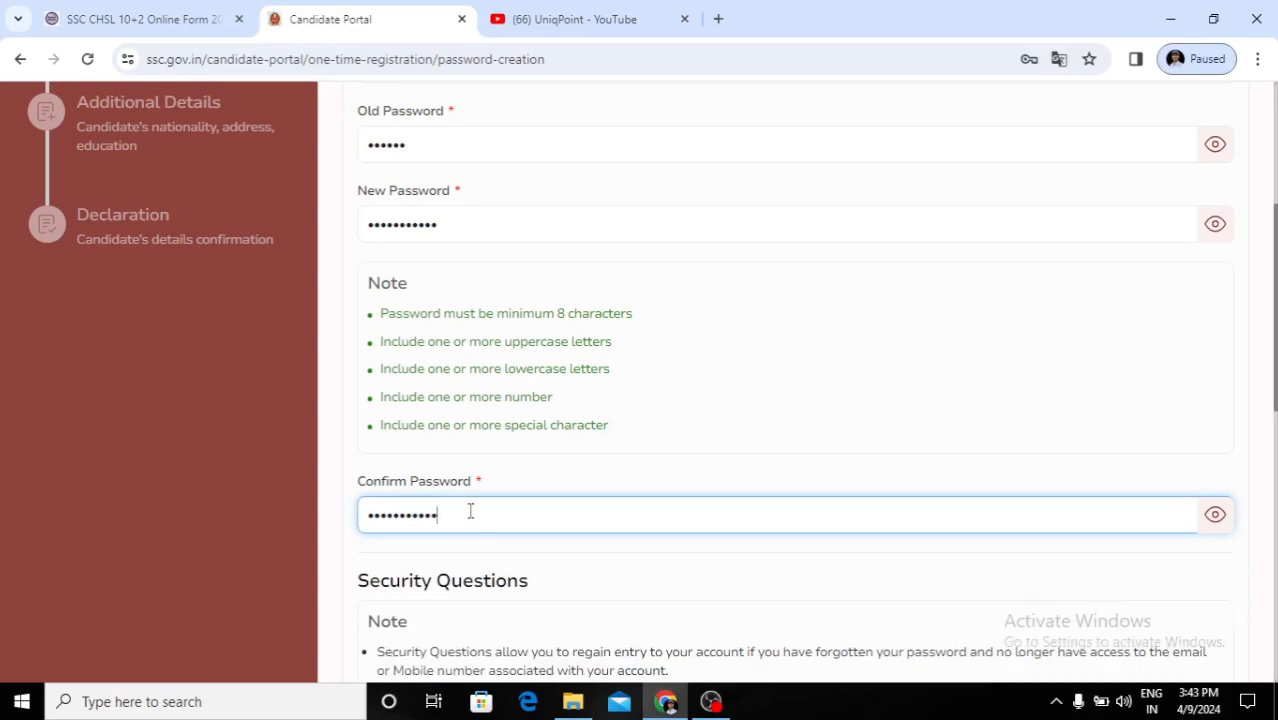
{"action": "scroll", "coordinate": [636, 571], "scroll_direction": "down", "scroll_amount": 3}
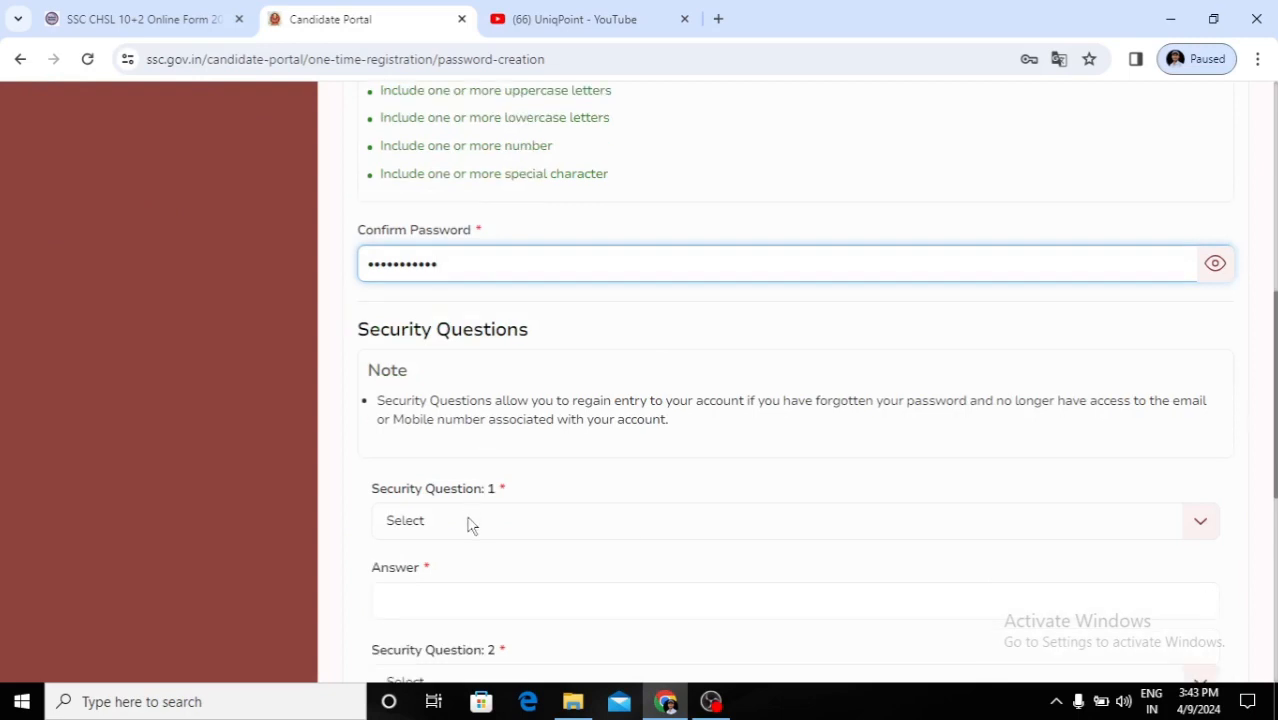
Select 'What city were you born in?' as the first security question and answer it.
{"action": "left_click", "coordinate": [470, 522]}
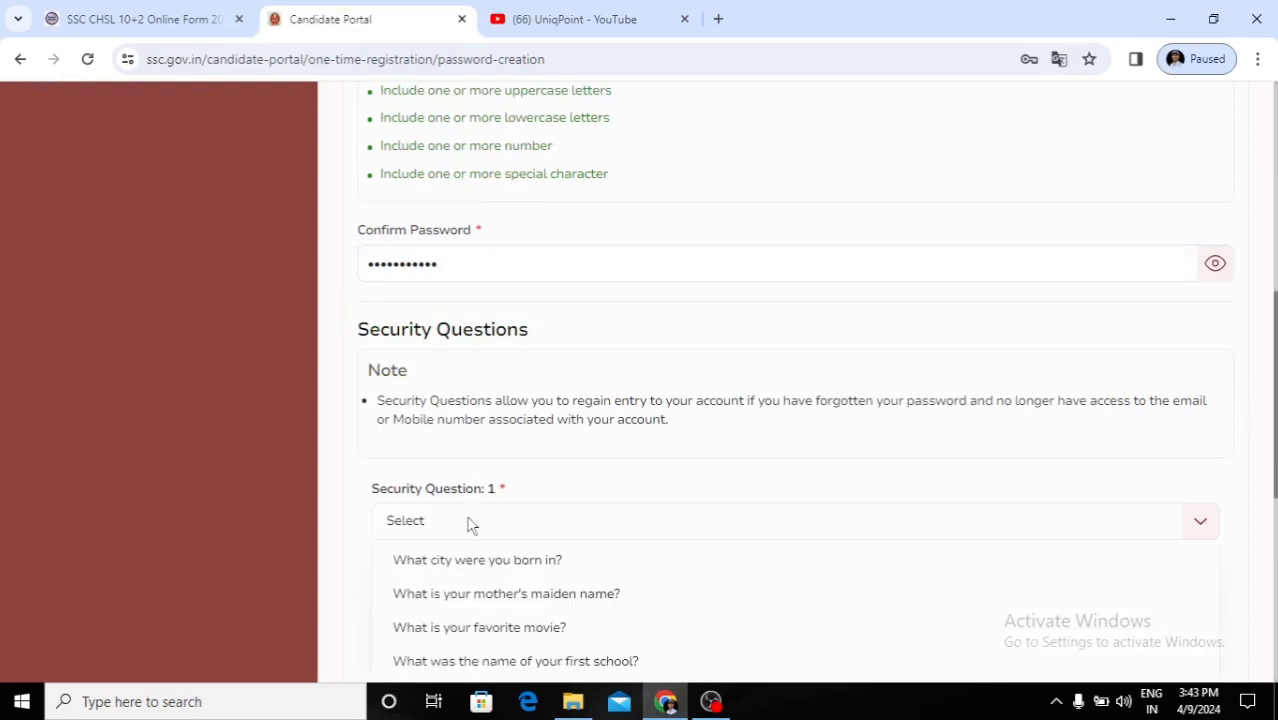
{"action": "left_click", "coordinate": [509, 566]}
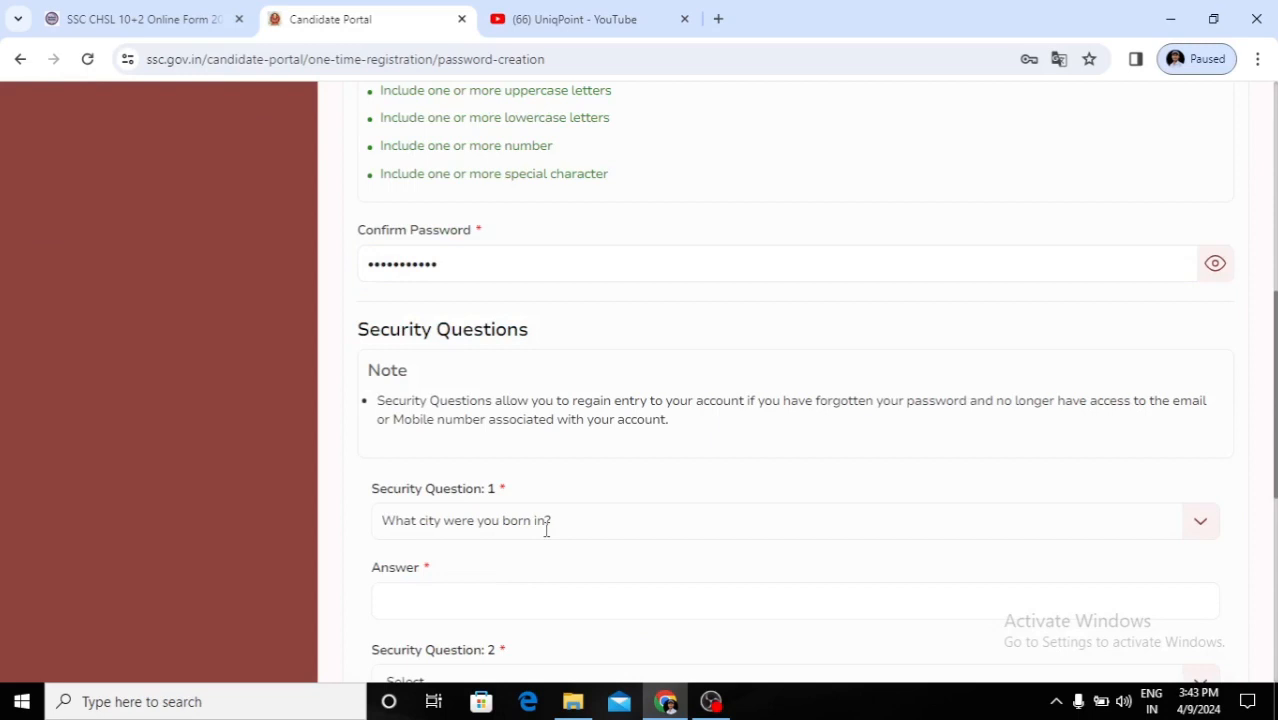
{"action": "scroll", "coordinate": [546, 530], "scroll_direction": "down", "scroll_amount": 2}
{"action": "left_click", "coordinate": [471, 430]}
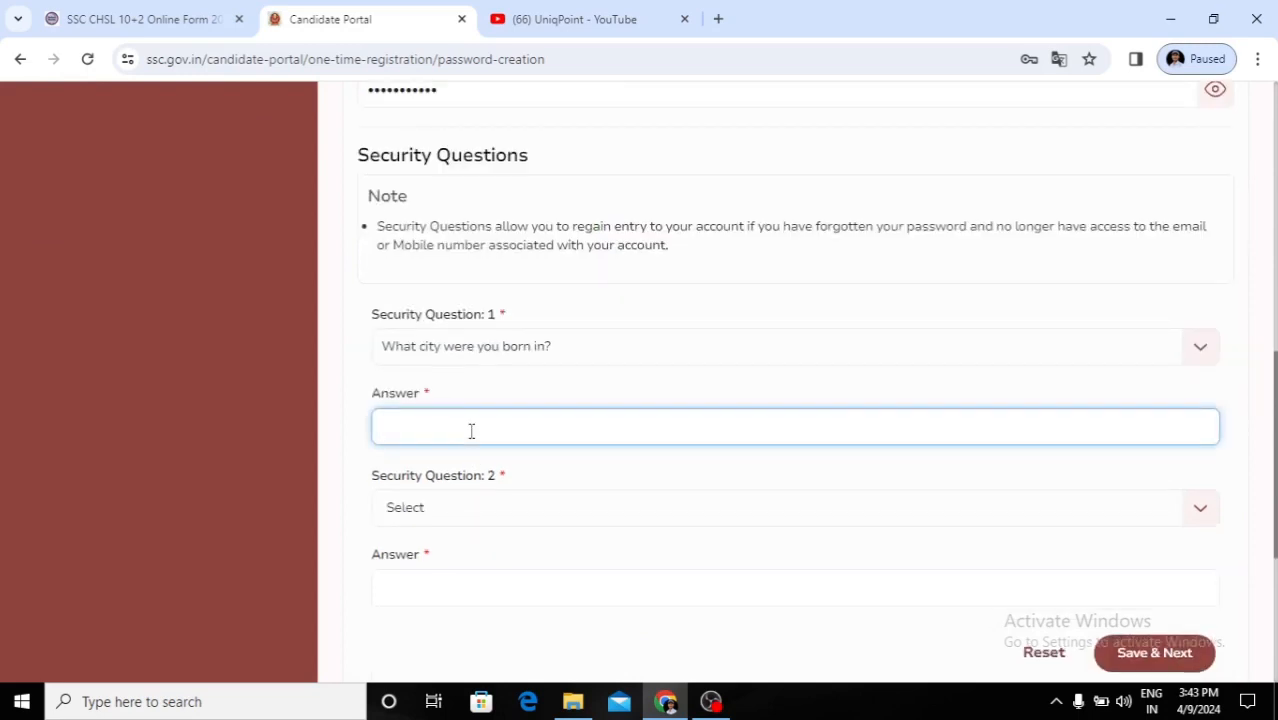
Select 'What is your favorite movie?' as the second question, answer it, and save.
{"action": "left_click", "coordinate": [452, 518]}
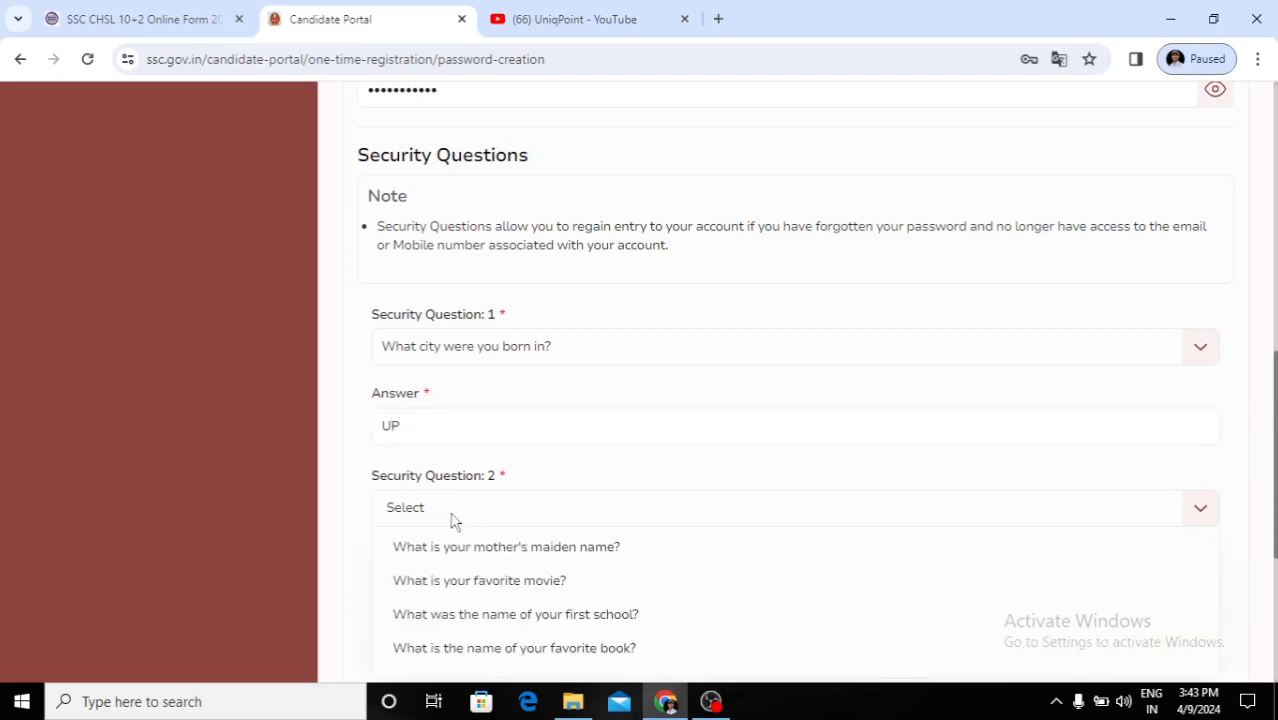
{"action": "left_click", "coordinate": [460, 583]}
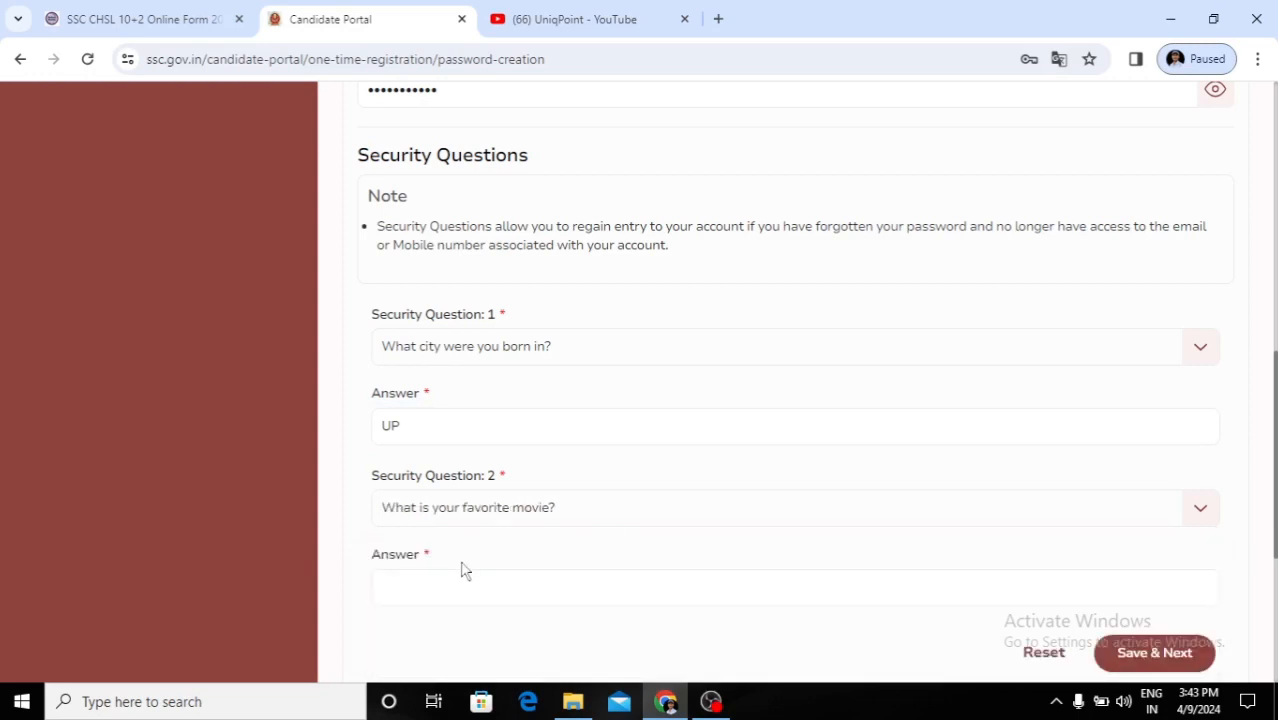
{"action": "left_click", "coordinate": [454, 577]}
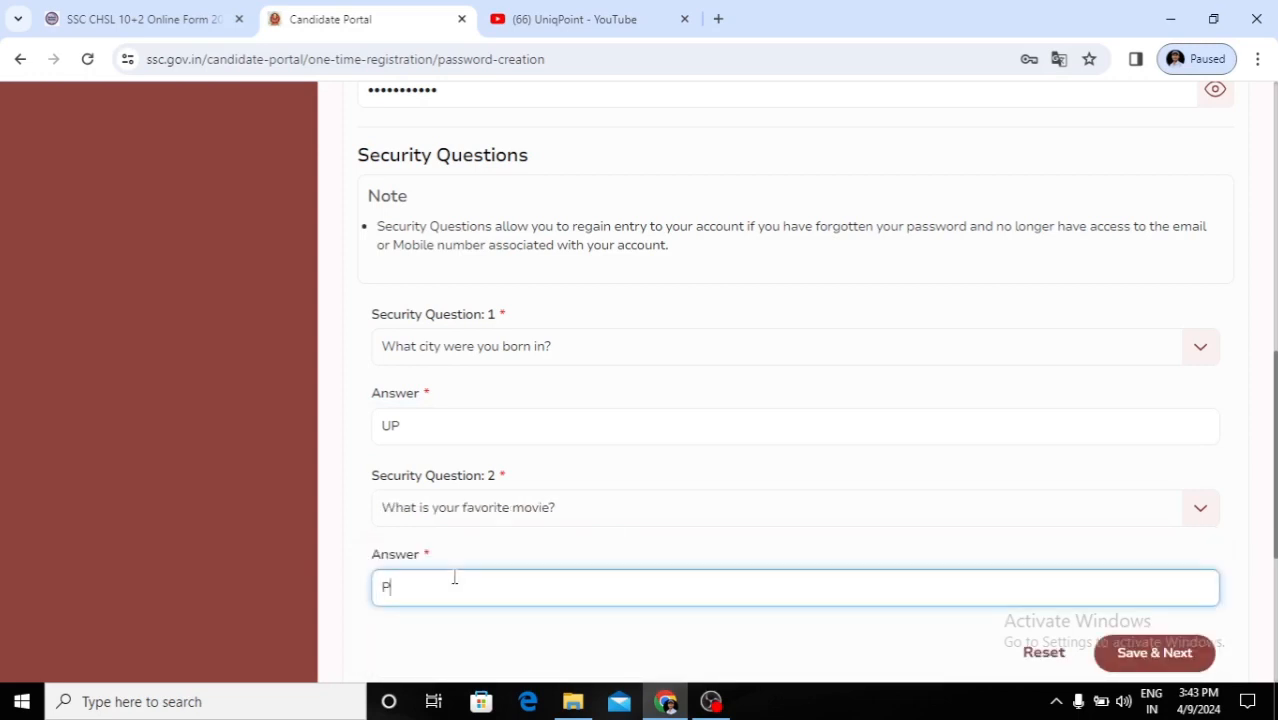
{"action": "left_click", "coordinate": [1141, 655]}
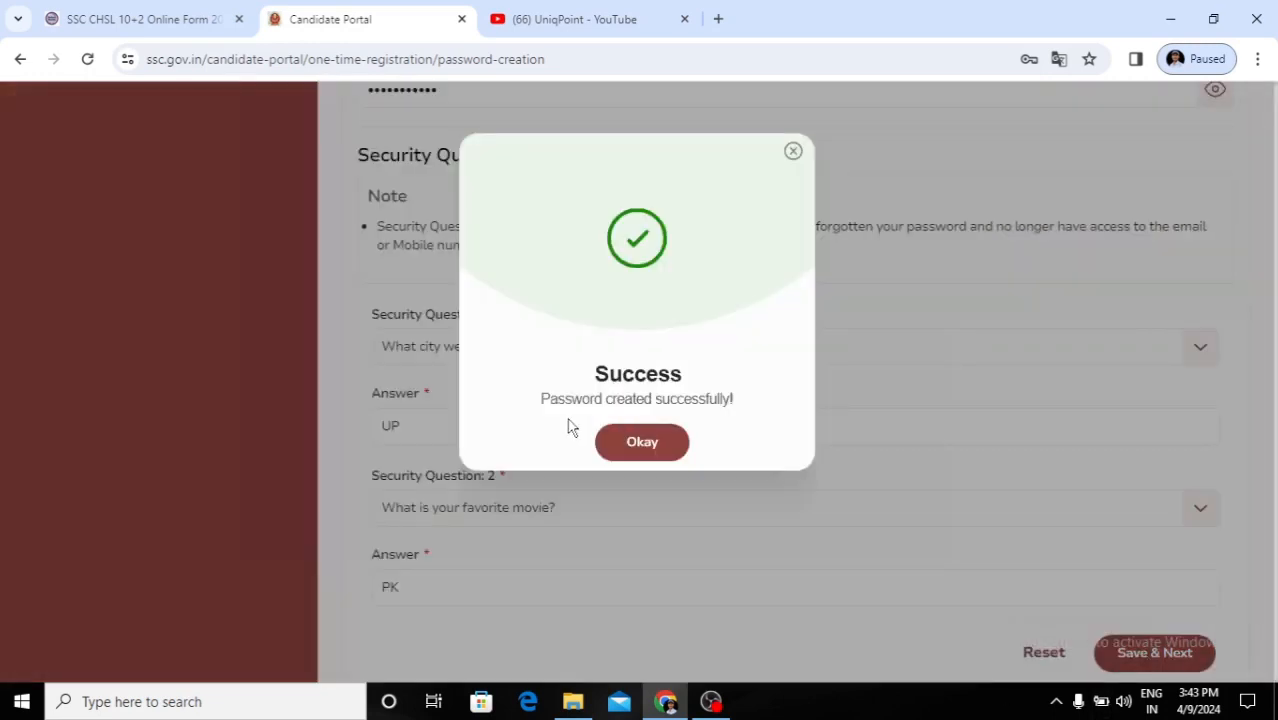
Dismiss the password-created message and decline Chrome's save-password prompt.
{"action": "left_click", "coordinate": [642, 442]}
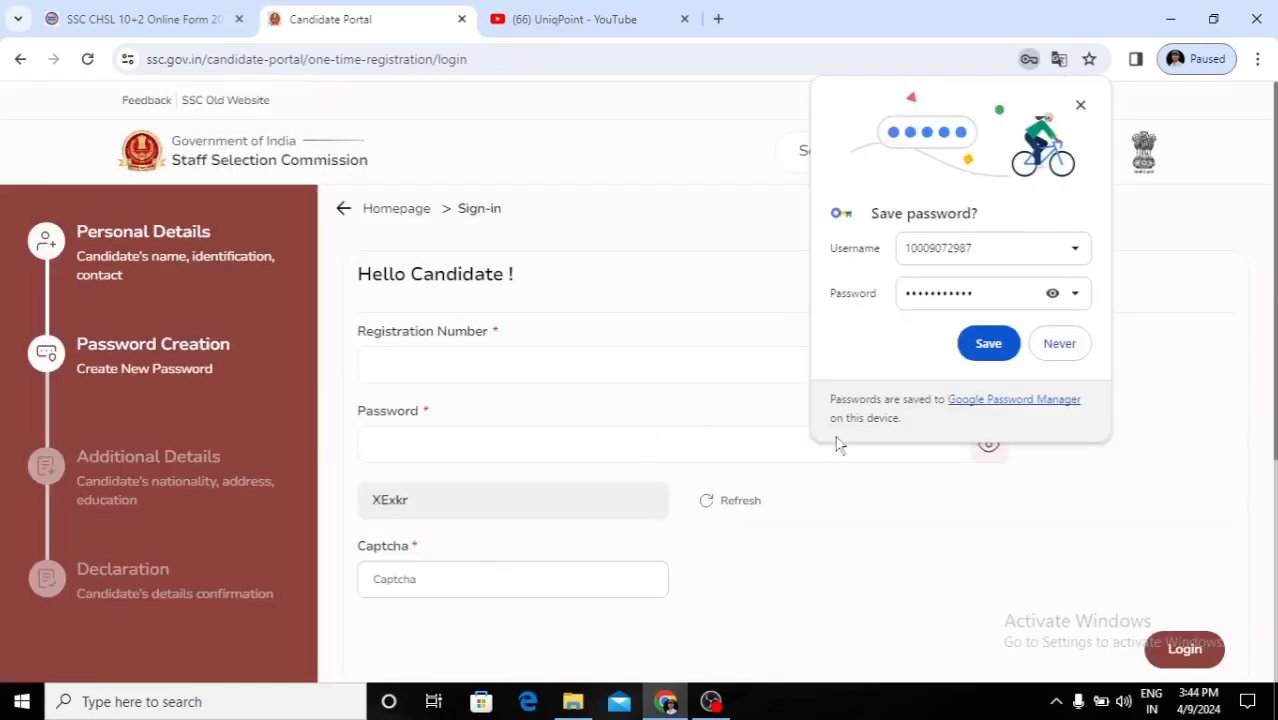
{"action": "left_click", "coordinate": [1062, 346]}
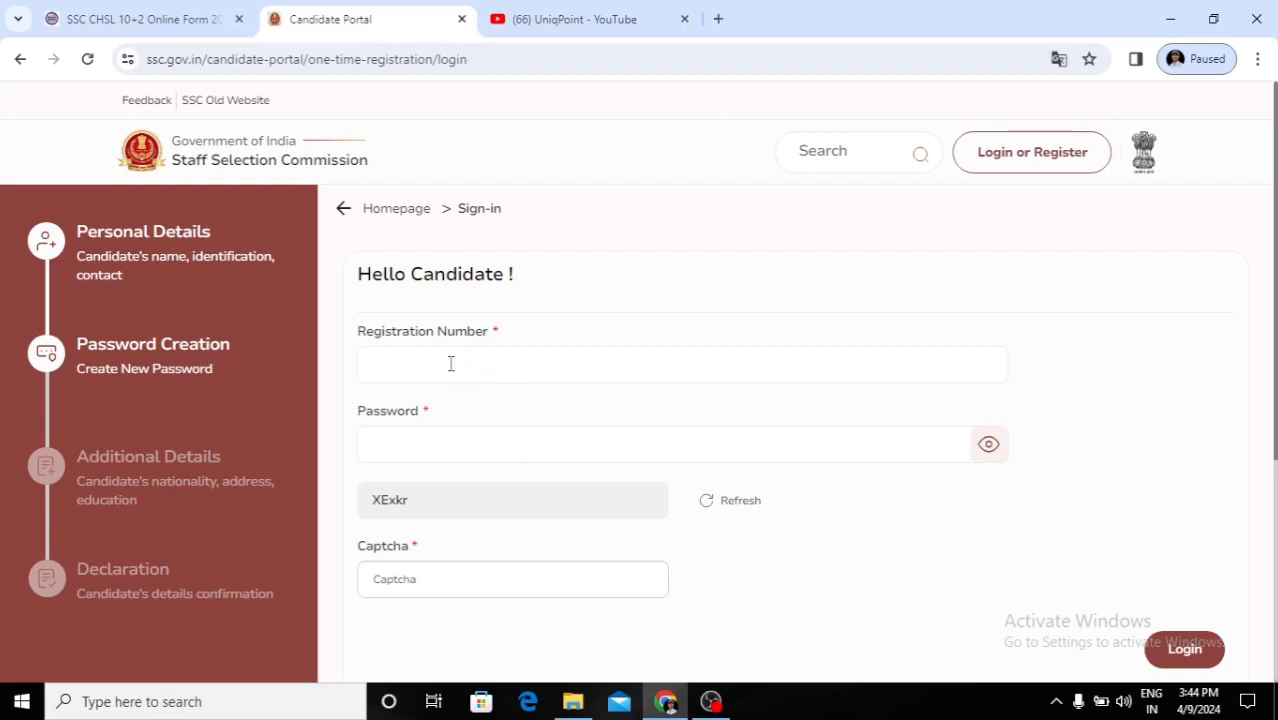
{"action": "scroll", "coordinate": [451, 364], "scroll_direction": "down", "scroll_amount": 2}
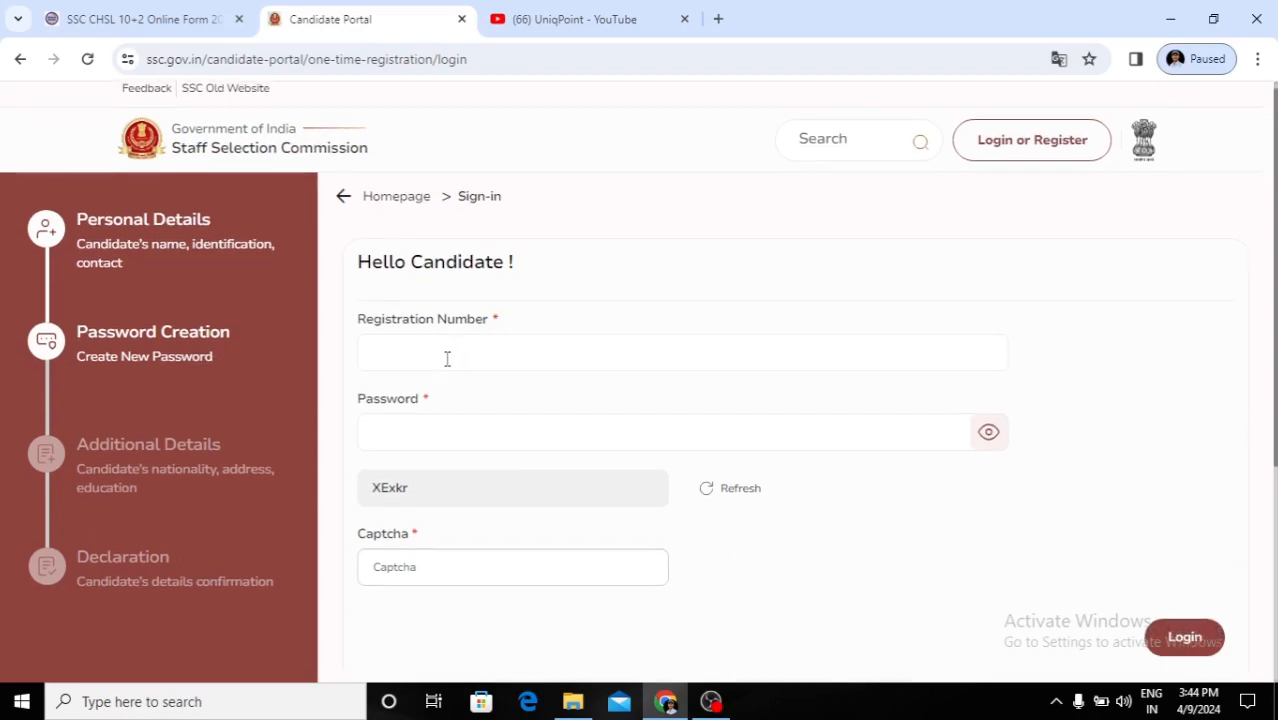
{"action": "scroll", "coordinate": [447, 359], "scroll_direction": "up", "scroll_amount": 1}
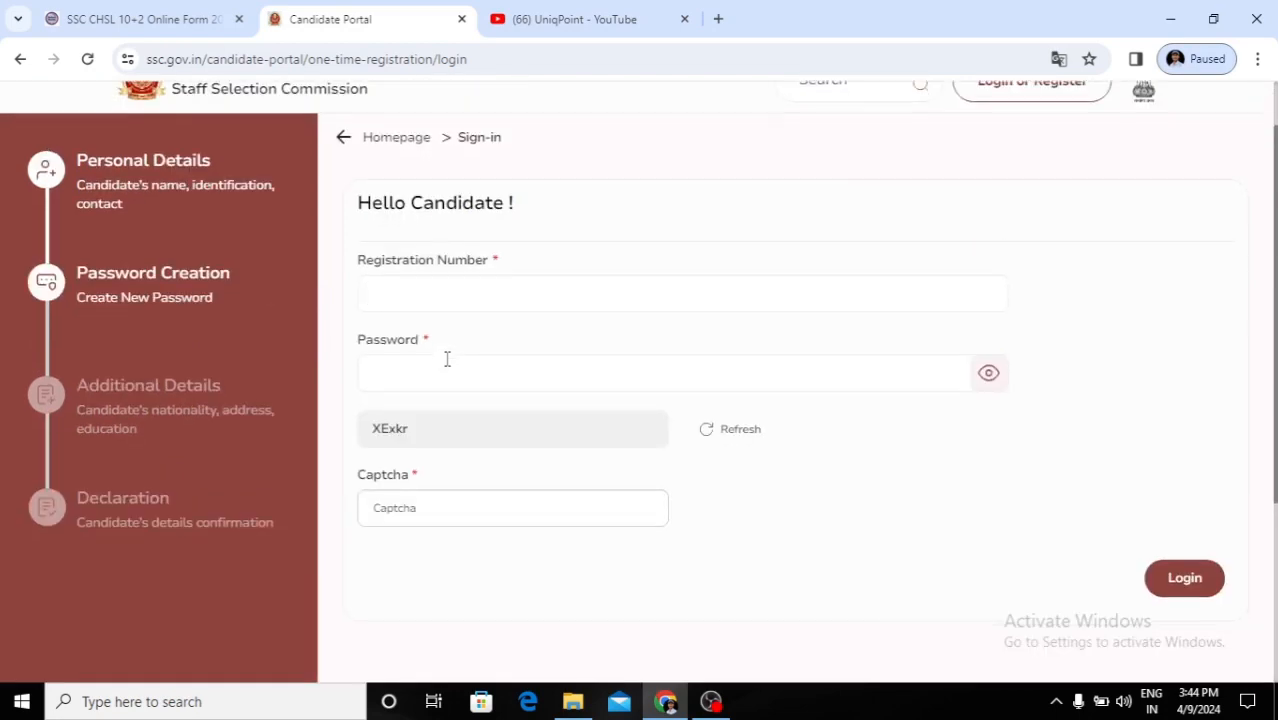
Fill the sign-in form with the registration number, new password and captcha.
{"action": "left_click", "coordinate": [437, 297]}
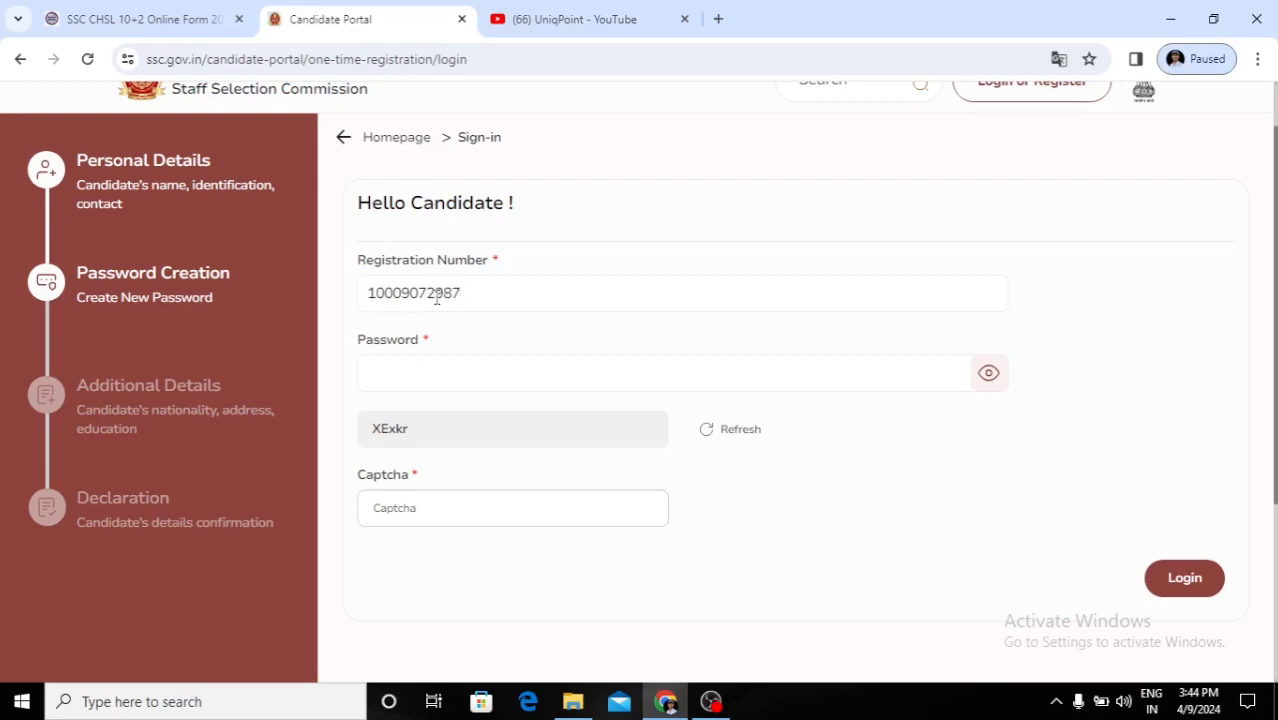
{"action": "left_click", "coordinate": [435, 359]}
{"action": "type", "text": "***********"}
{"action": "left_click", "coordinate": [432, 504]}
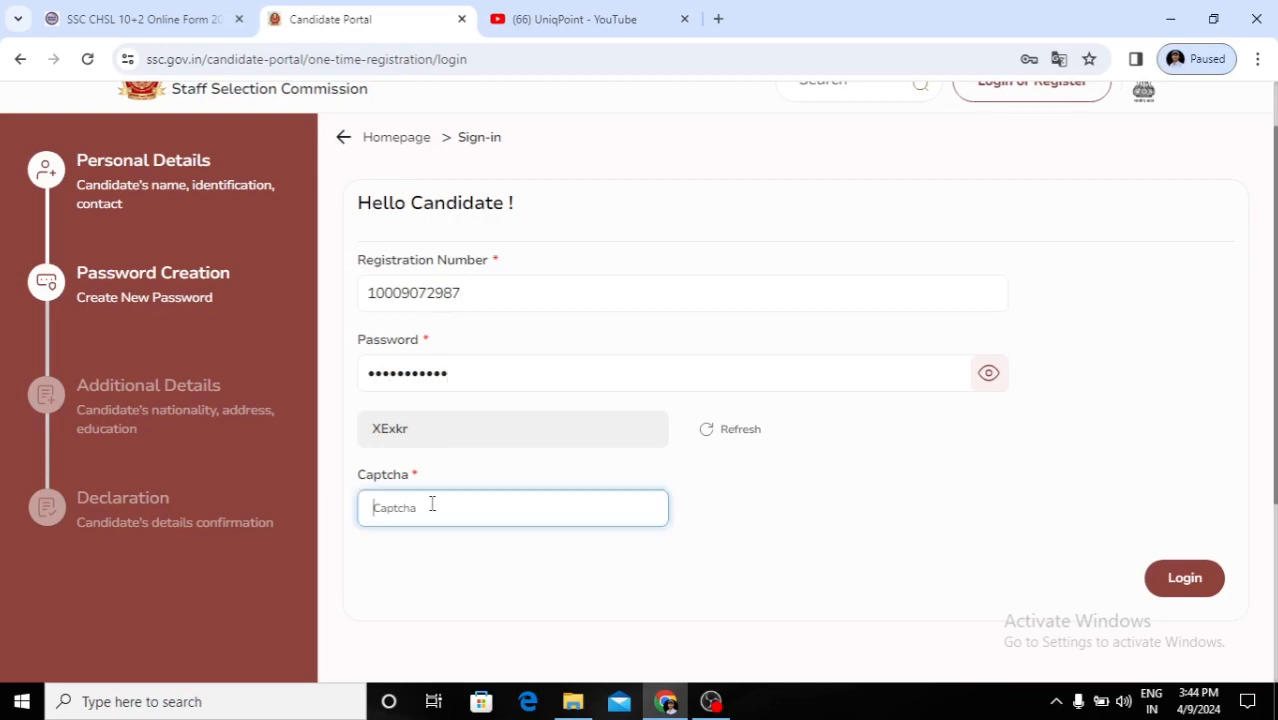
{"action": "type", "text": "X"}
{"action": "type", "text": "E"}
{"action": "type", "text": "x"}
{"action": "type", "text": "kr"}
Set Category and Verify Category to OBC, and Nationality to Citizen of India.
{"action": "left_click", "coordinate": [1182, 590]}
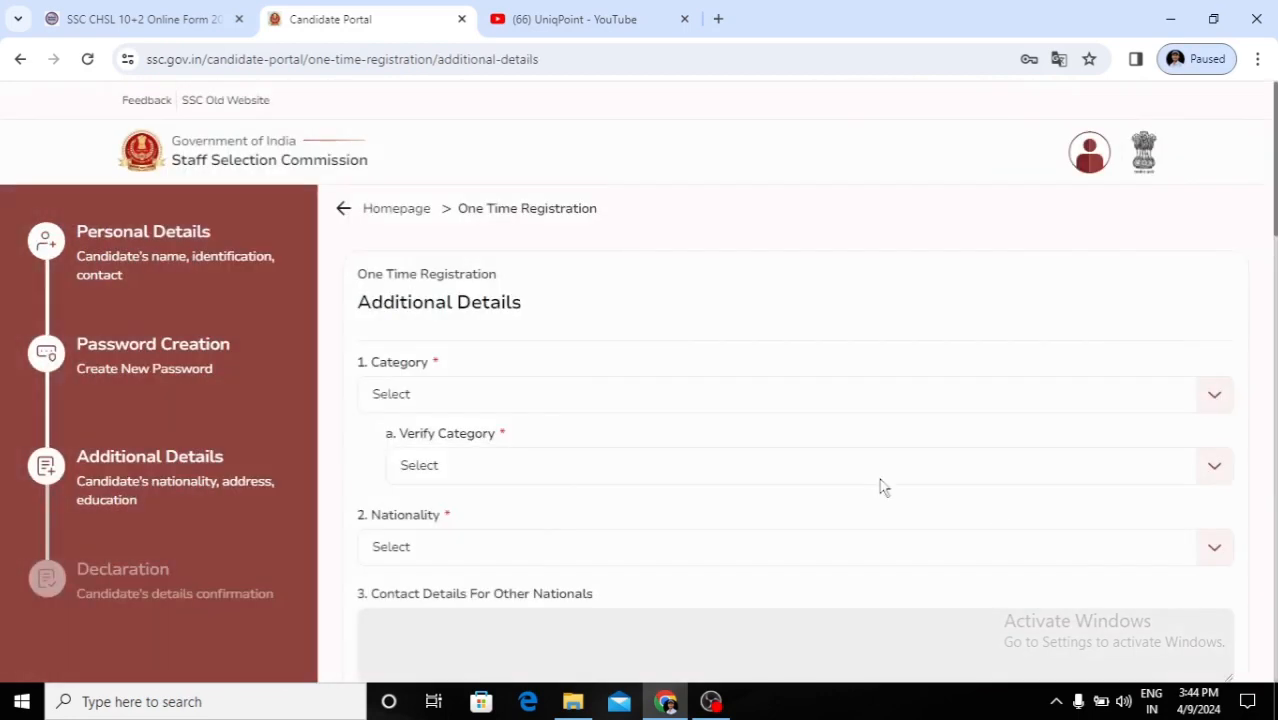
{"action": "left_click", "coordinate": [421, 398]}
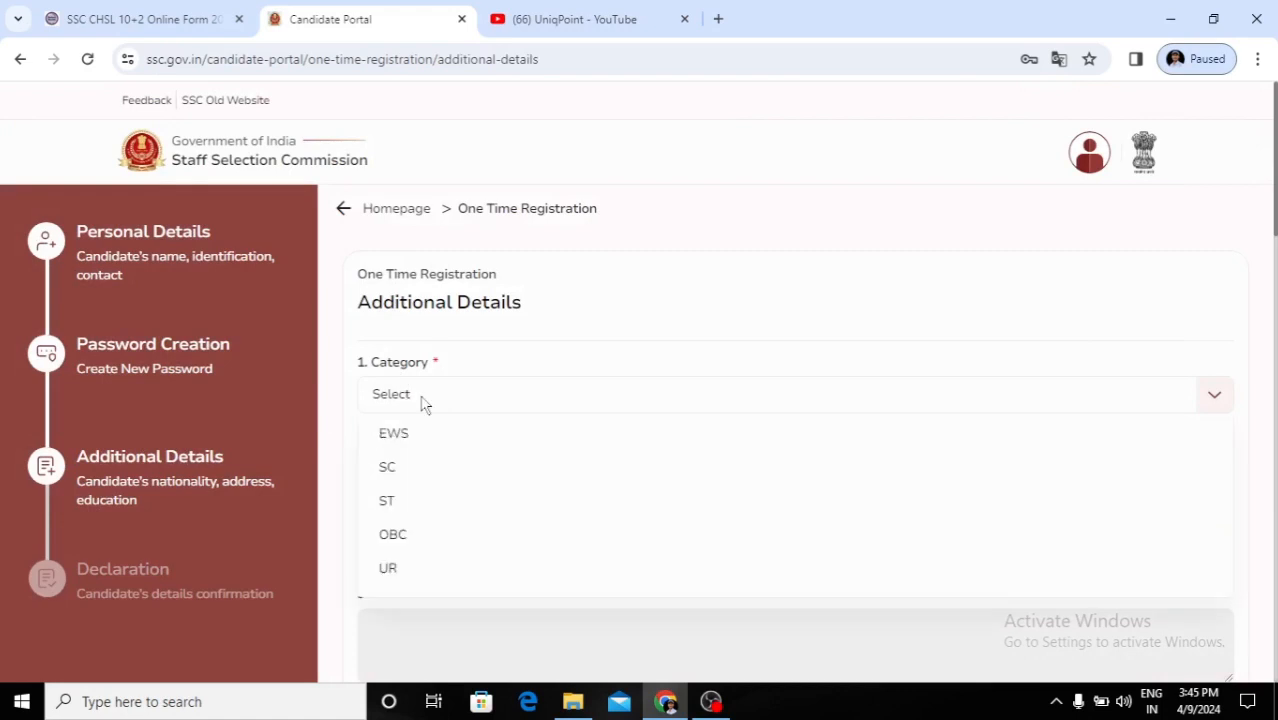
{"action": "left_click", "coordinate": [393, 540]}
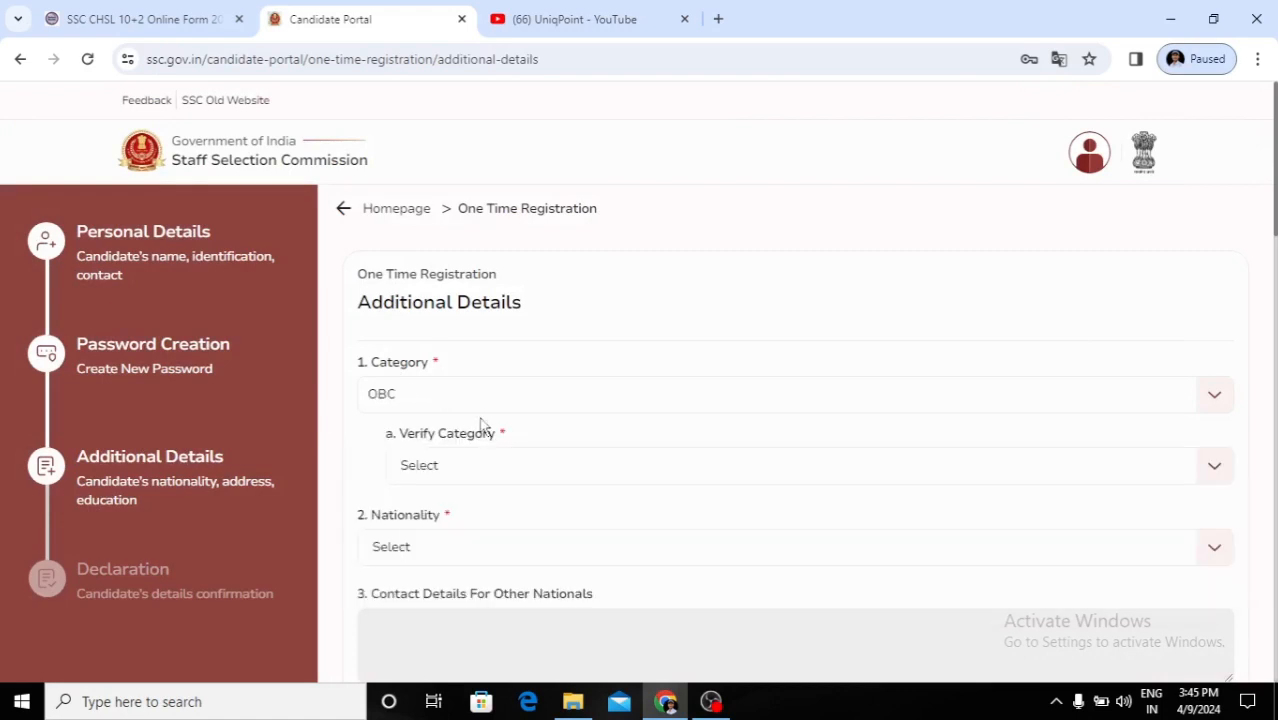
{"action": "left_click", "coordinate": [483, 472]}
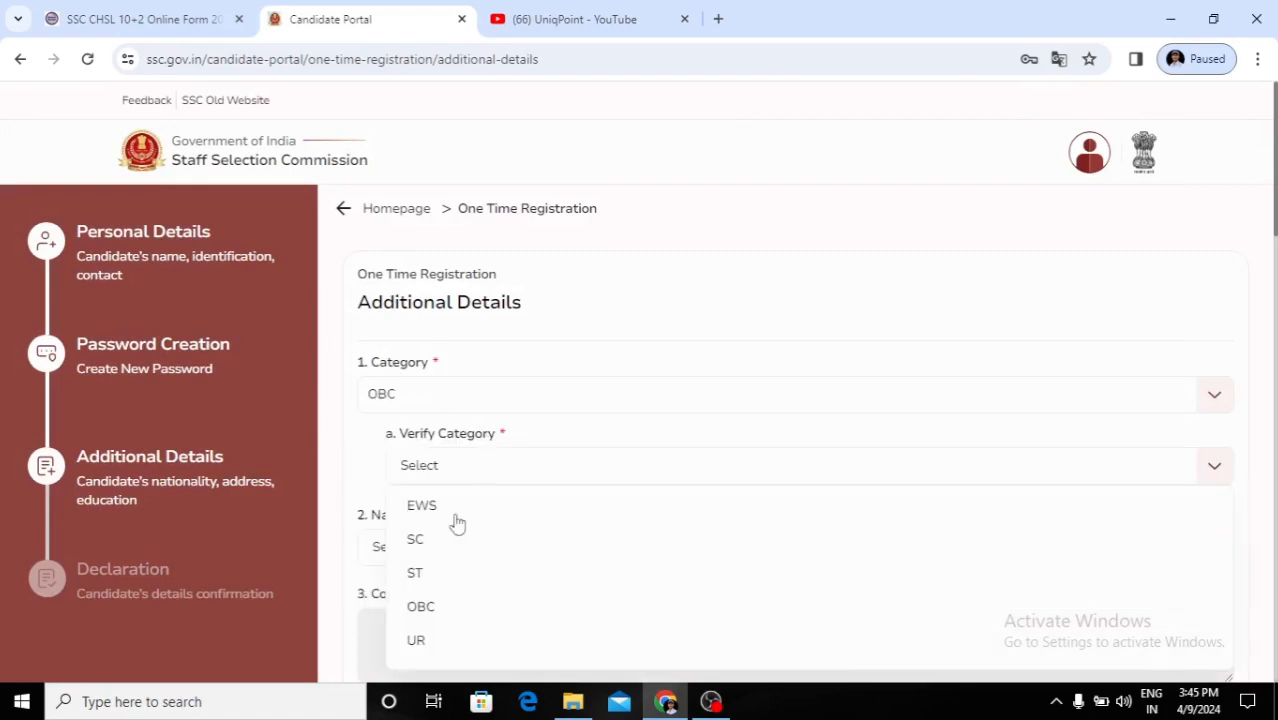
{"action": "left_click", "coordinate": [427, 608]}
{"action": "scroll", "coordinate": [479, 538], "scroll_direction": "down", "scroll_amount": 1}
{"action": "scroll", "coordinate": [479, 538], "scroll_direction": "down", "scroll_amount": 2}
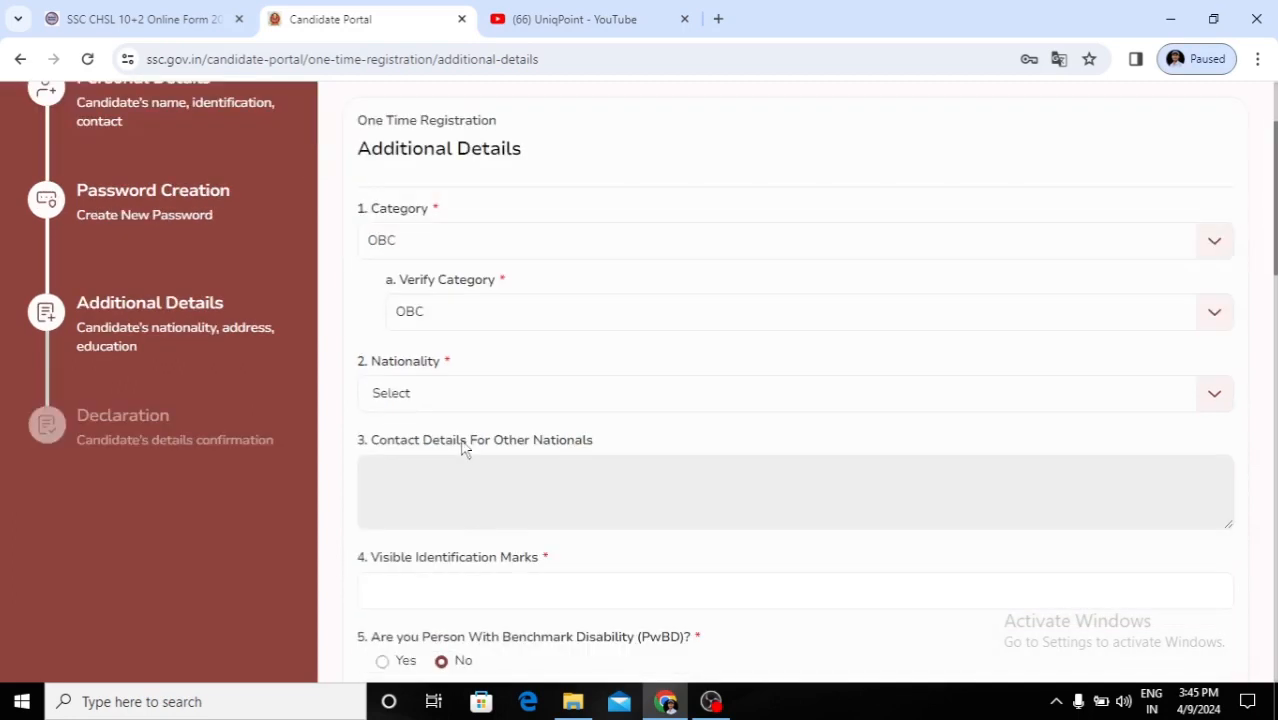
{"action": "left_click", "coordinate": [462, 396]}
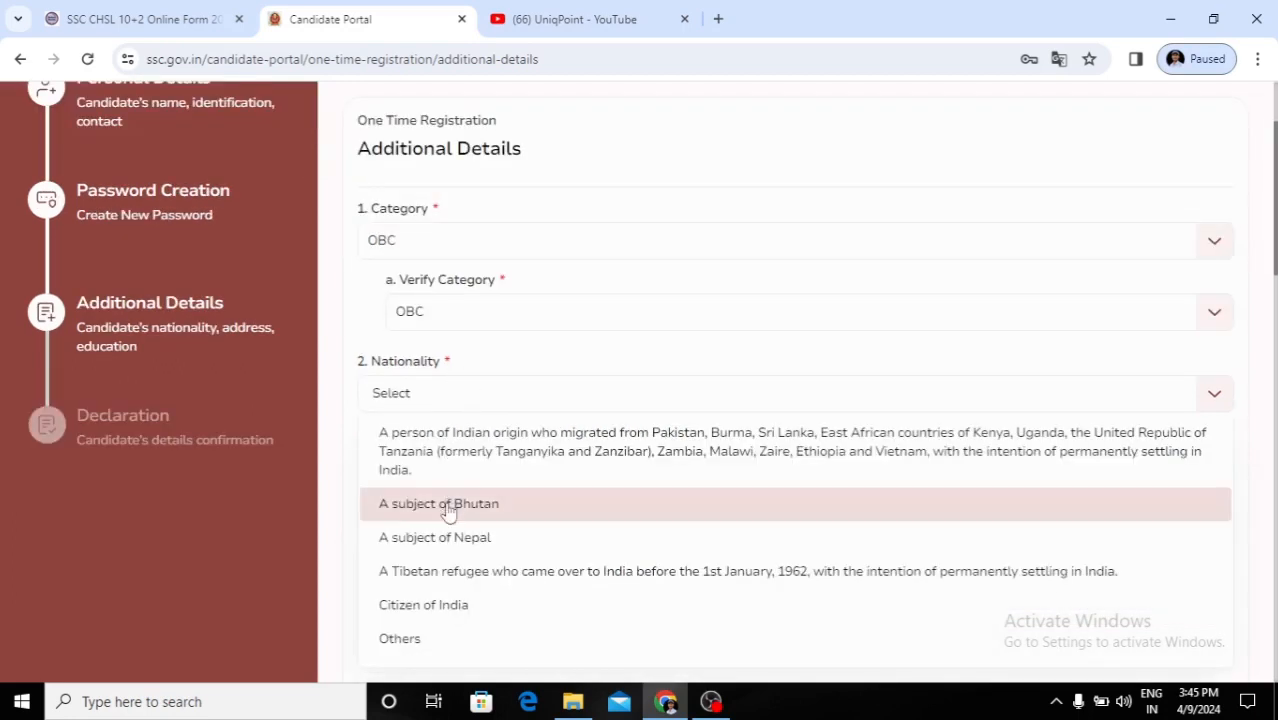
{"action": "left_click", "coordinate": [470, 620]}
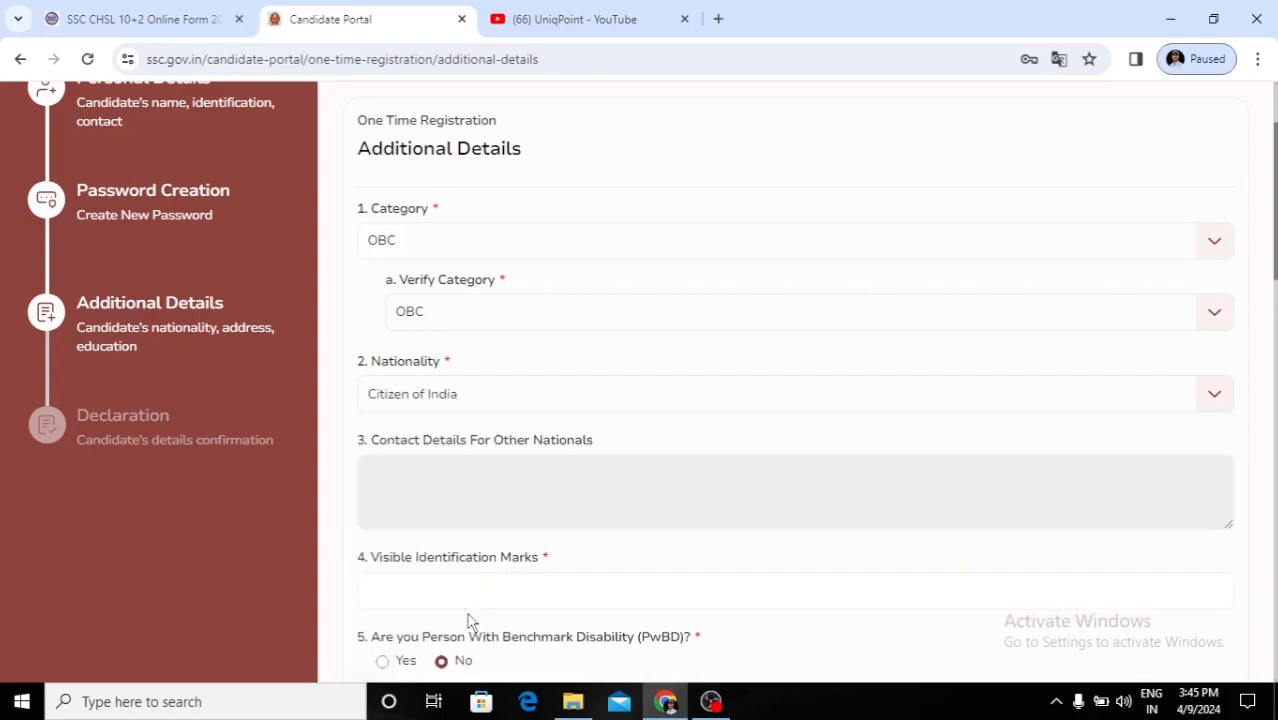
Enter 'MOLE ON FACE' as the visible identification mark.
{"action": "scroll", "coordinate": [520, 500], "scroll_direction": "down", "scroll_amount": 2}
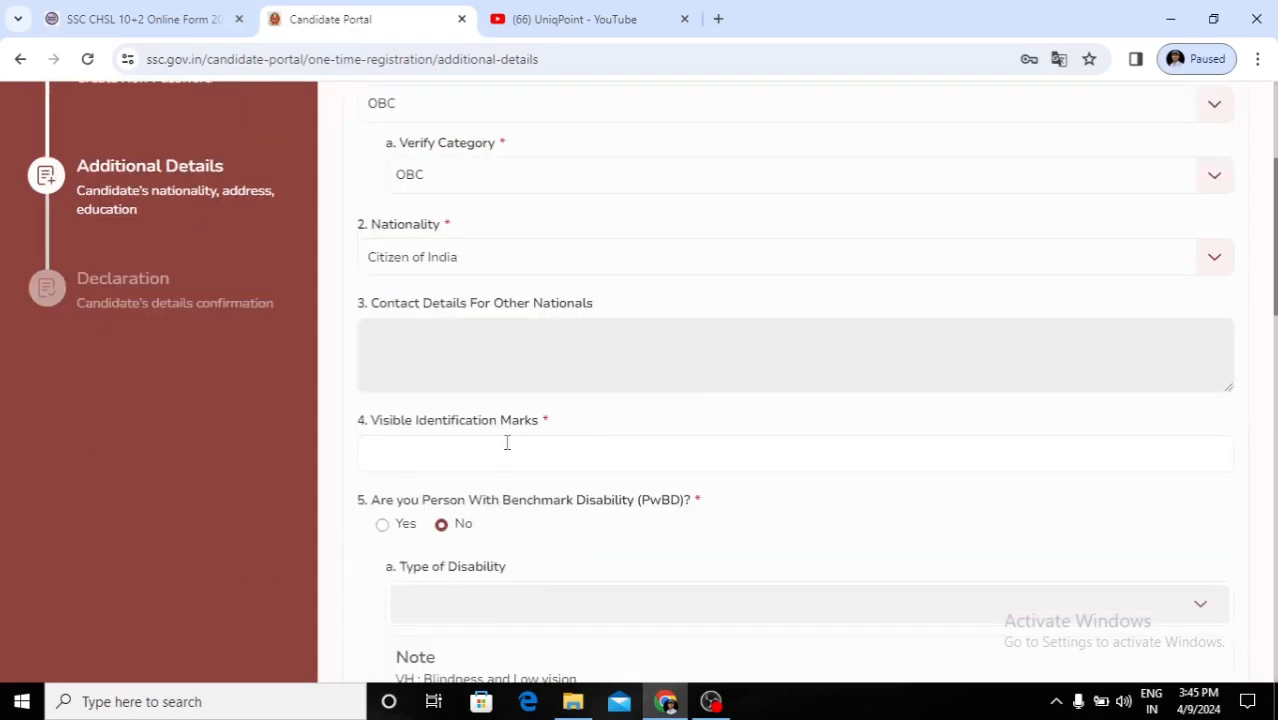
{"action": "left_click", "coordinate": [491, 445]}
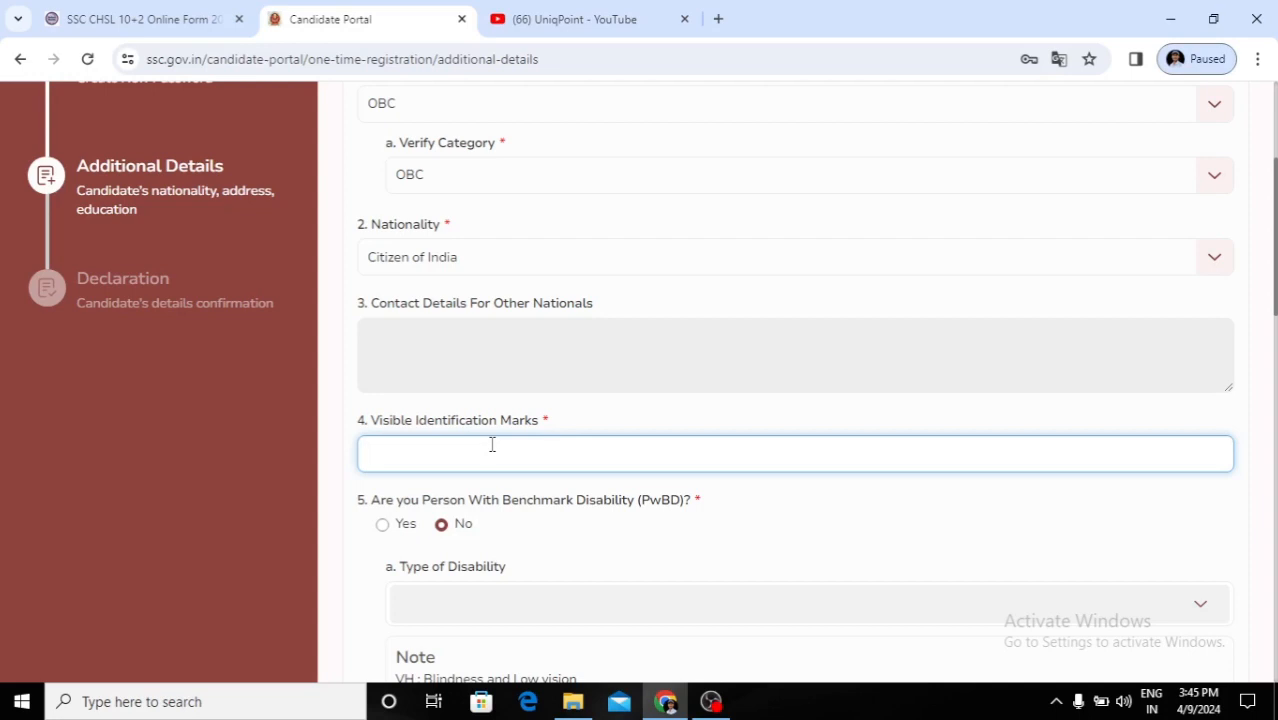
{"action": "type", "text": "MOLE OF"}
{"action": "key", "text": "BackSpace"}
{"action": "key", "text": "BackSpace"}
{"action": "key", "text": "BackSpace"}
{"action": "type", "text": "ON FACE"}
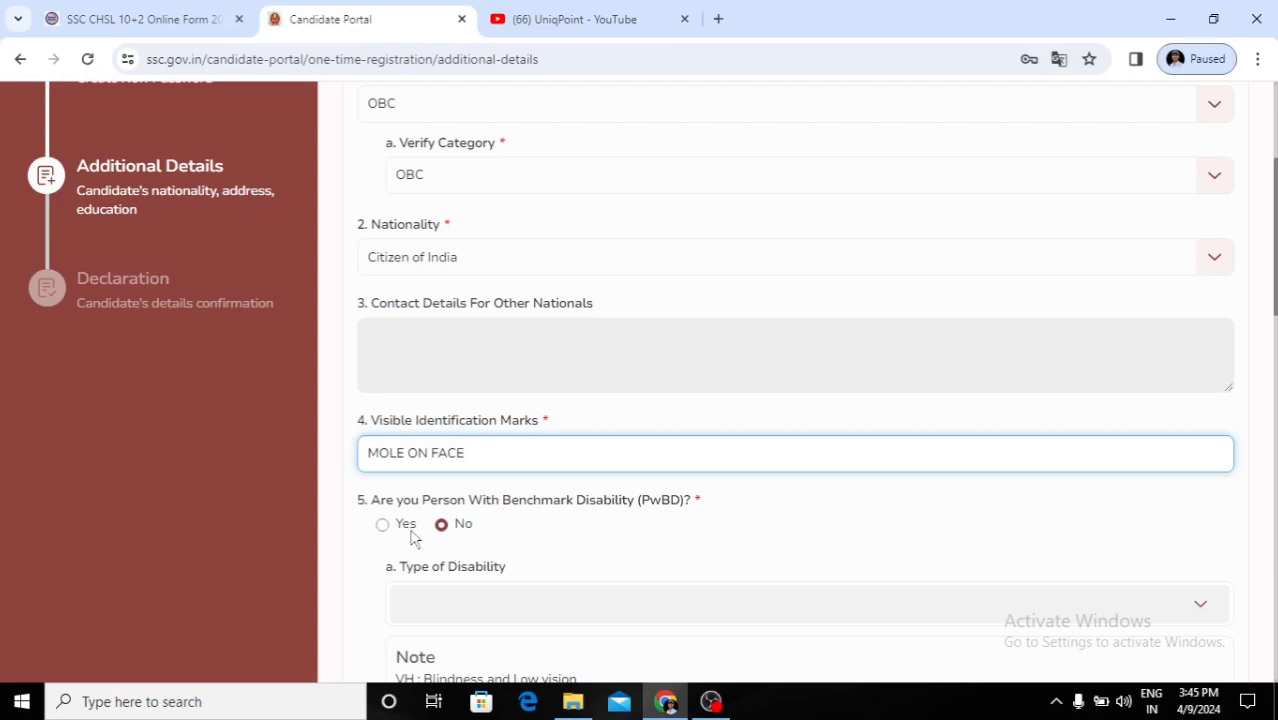
{"action": "scroll", "coordinate": [500, 588], "scroll_direction": "down", "scroll_amount": 1}
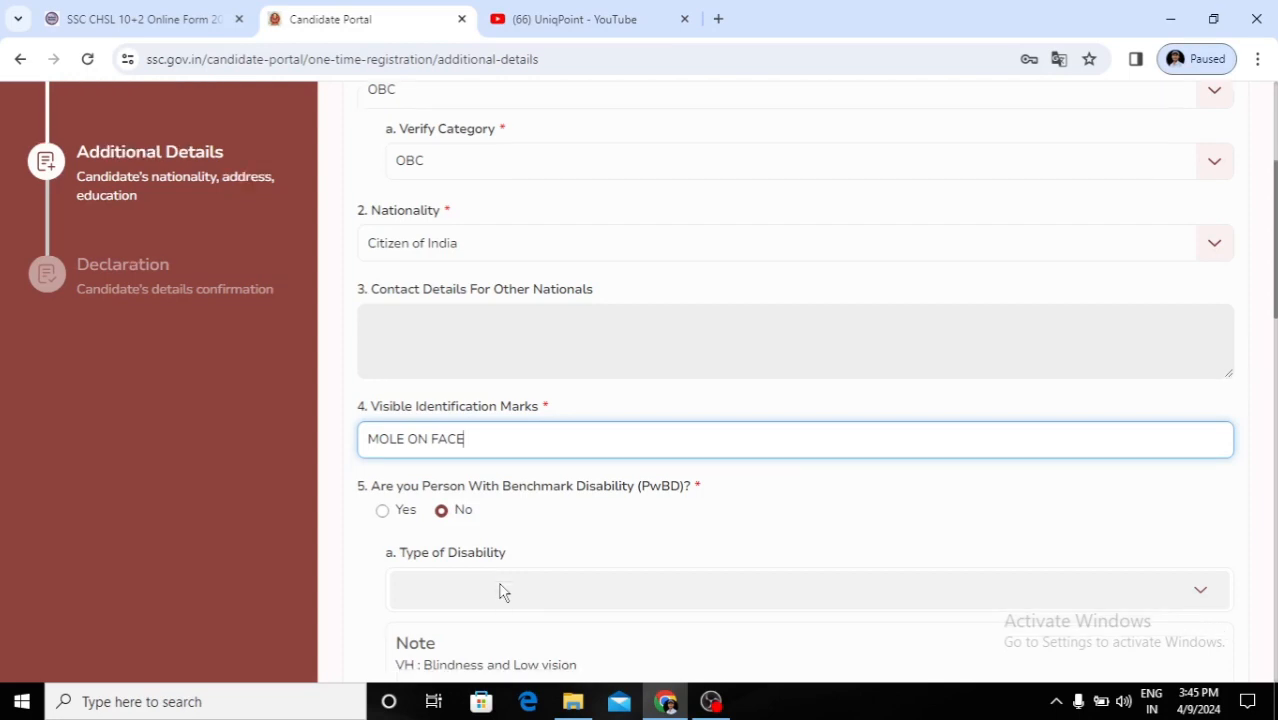
{"action": "scroll", "coordinate": [500, 590], "scroll_direction": "down", "scroll_amount": 3}
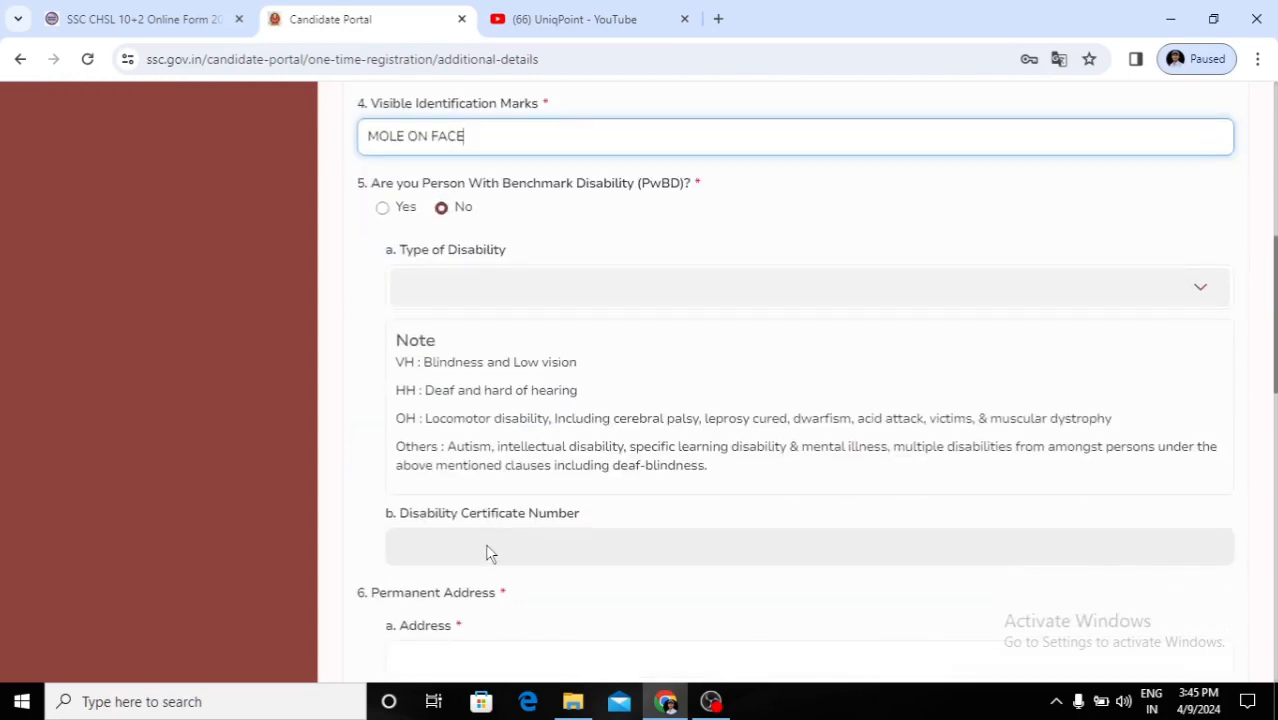
Enter AZAMGARH as the permanent address.
{"action": "scroll", "coordinate": [490, 553], "scroll_direction": "down", "scroll_amount": 2}
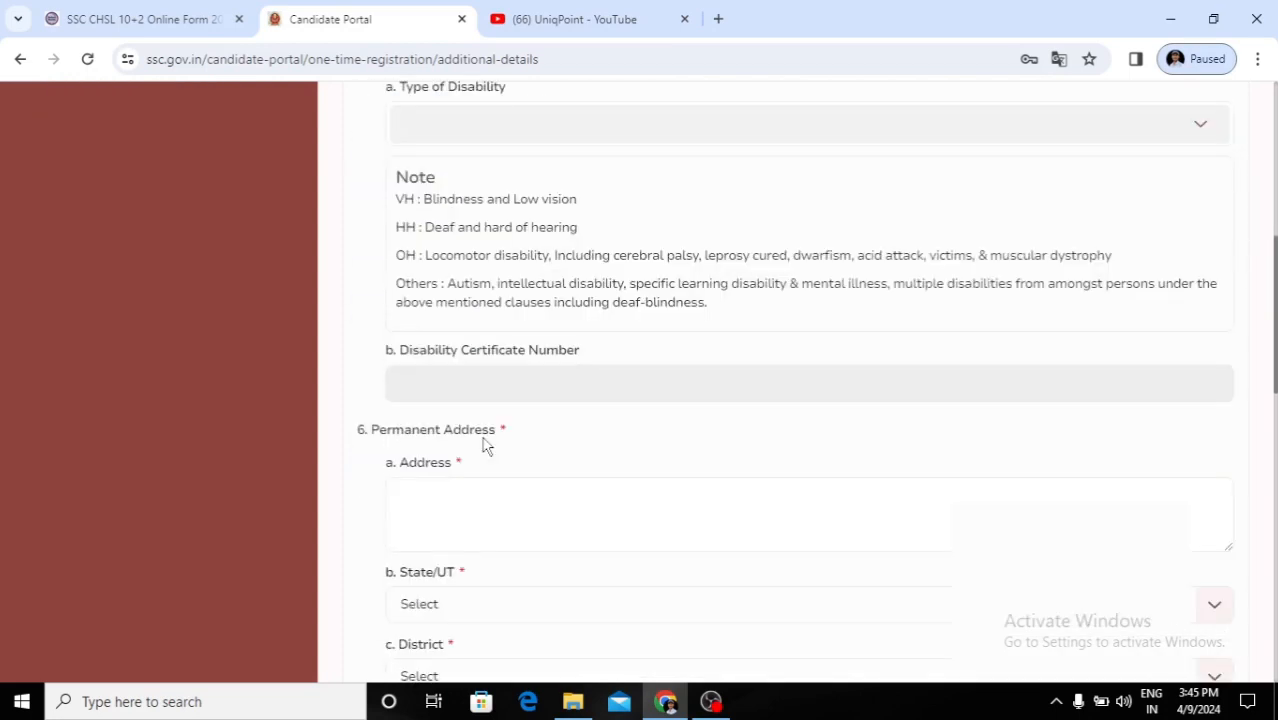
{"action": "left_click", "coordinate": [420, 504]}
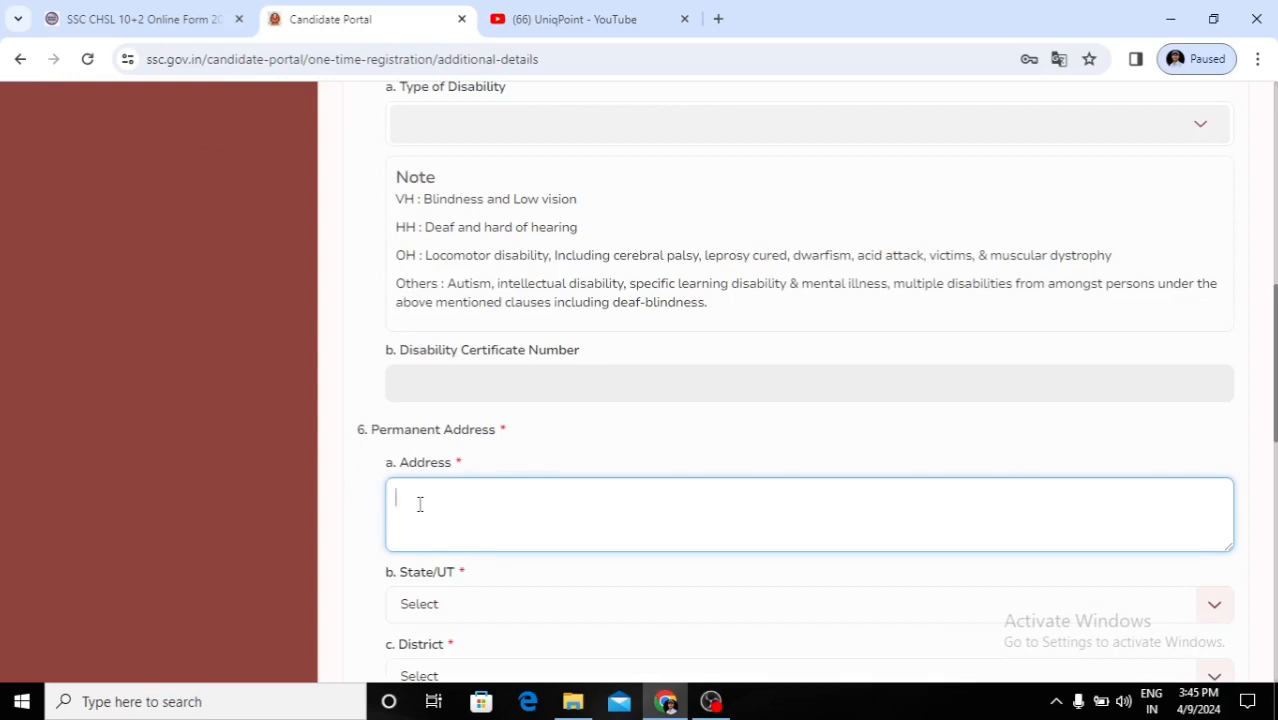
{"action": "type", "text": "AZAMGARH"}
Choose Uttar Pradesh as the permanent address state.
{"action": "left_click", "coordinate": [434, 604]}
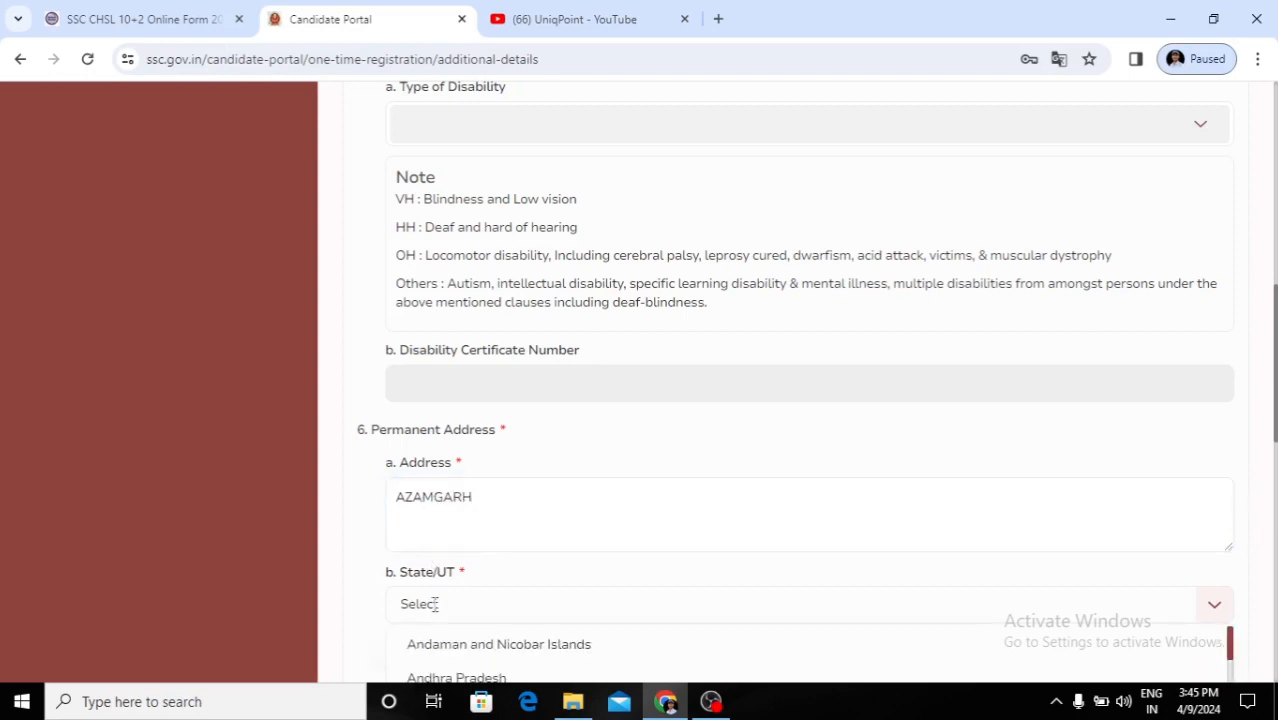
{"action": "scroll", "coordinate": [466, 622], "scroll_direction": "down", "scroll_amount": 2}
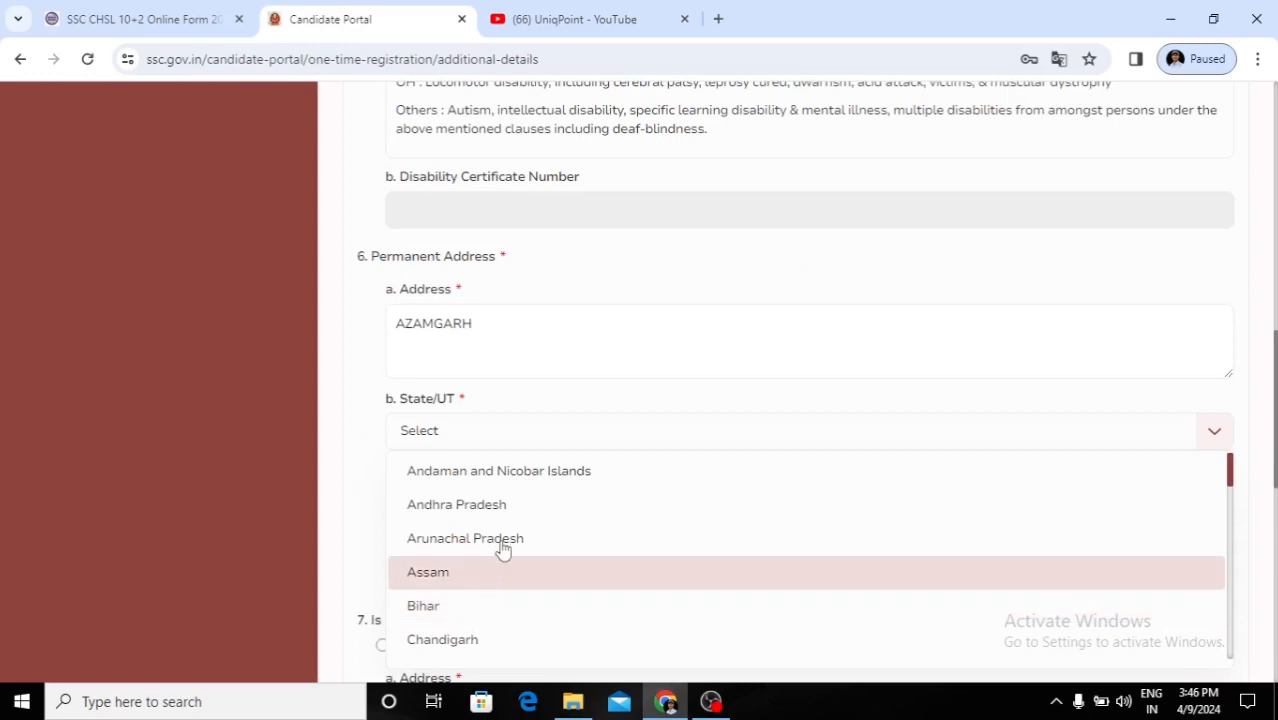
{"action": "scroll", "coordinate": [864, 571], "scroll_direction": "down", "scroll_amount": 2}
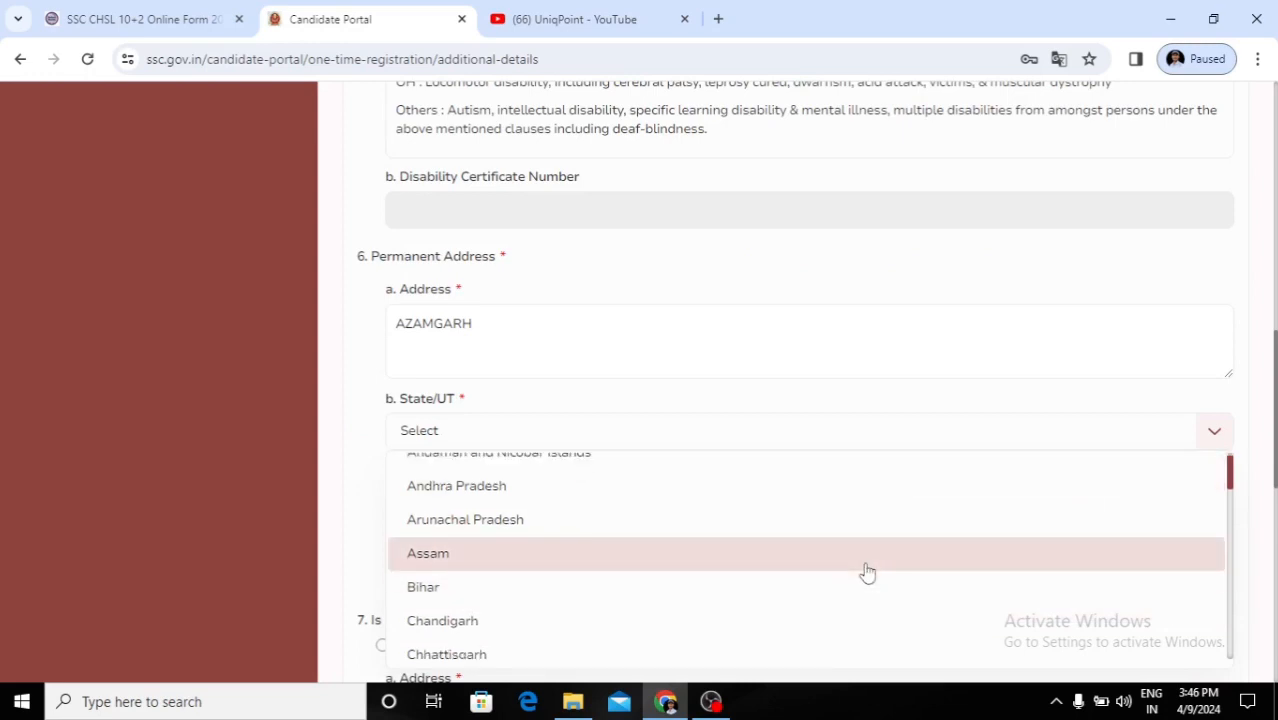
{"action": "scroll", "coordinate": [867, 573], "scroll_direction": "down", "scroll_amount": 4}
{"action": "double_click", "coordinate": [867, 567]}
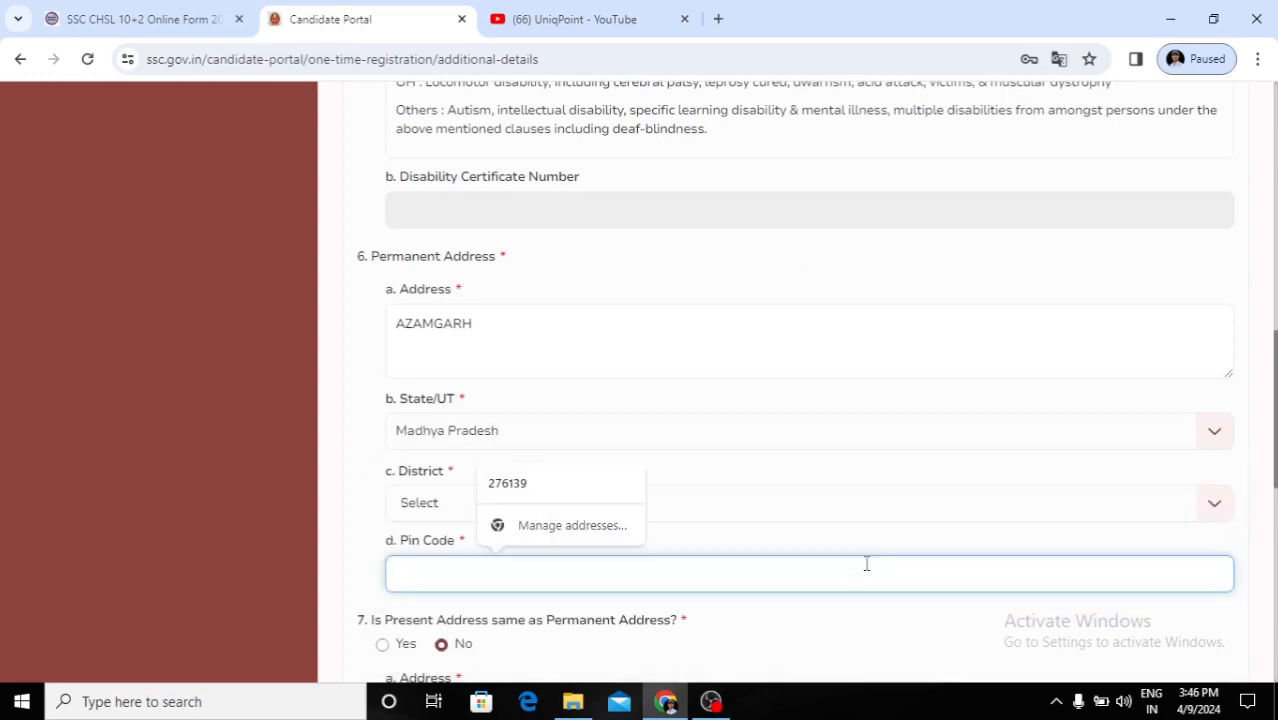
{"action": "scroll", "coordinate": [762, 568], "scroll_direction": "down", "scroll_amount": 1}
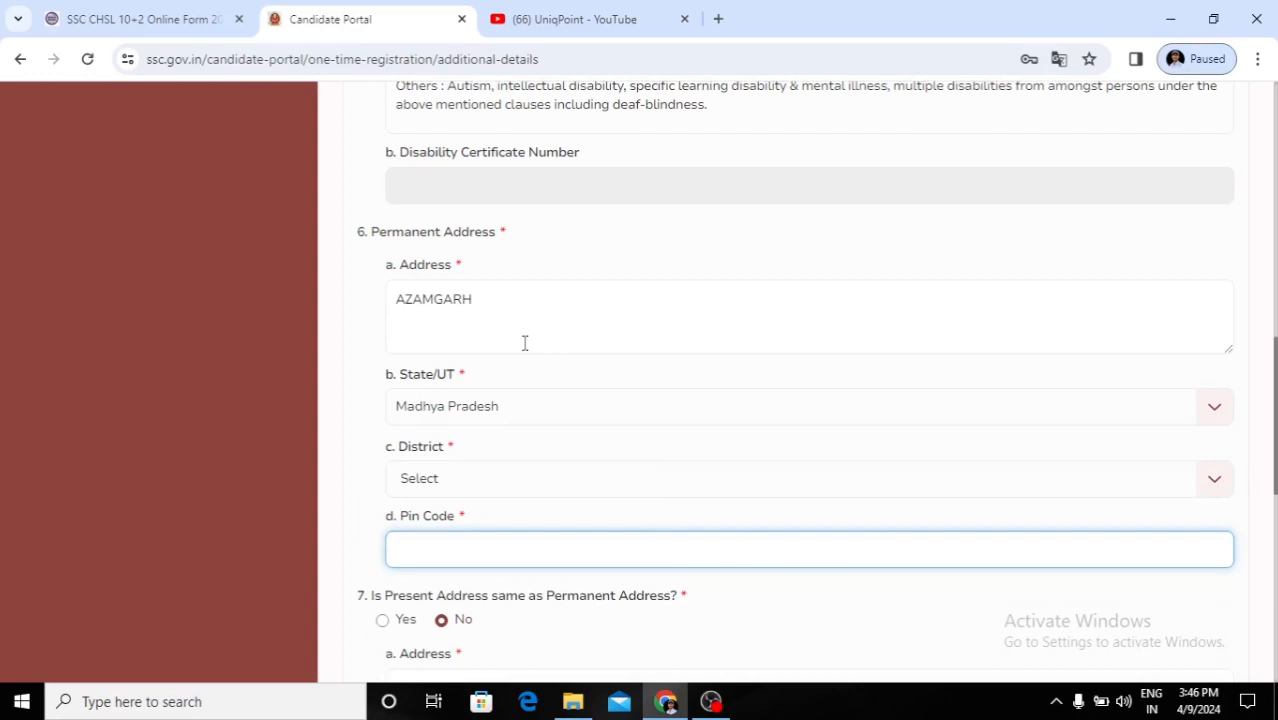
{"action": "left_click", "coordinate": [485, 405]}
{"action": "scroll", "coordinate": [488, 530], "scroll_direction": "down", "scroll_amount": 3}
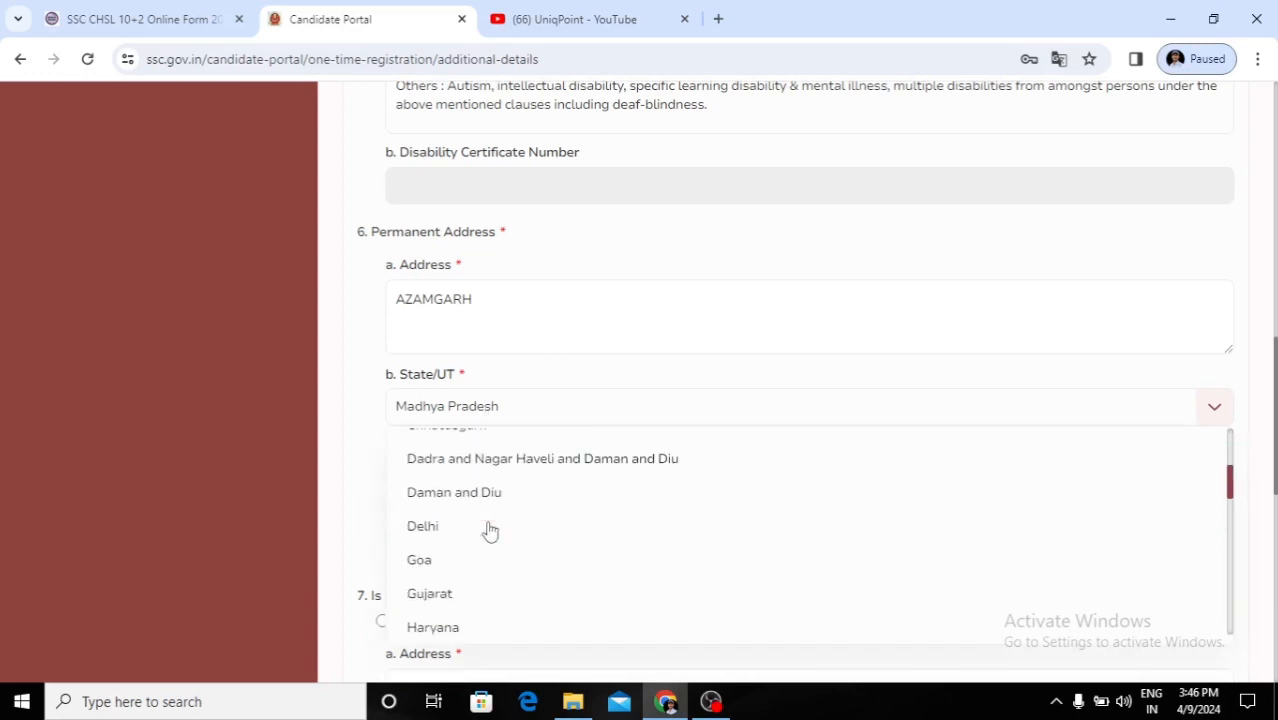
{"action": "scroll", "coordinate": [490, 530], "scroll_direction": "down", "scroll_amount": 3}
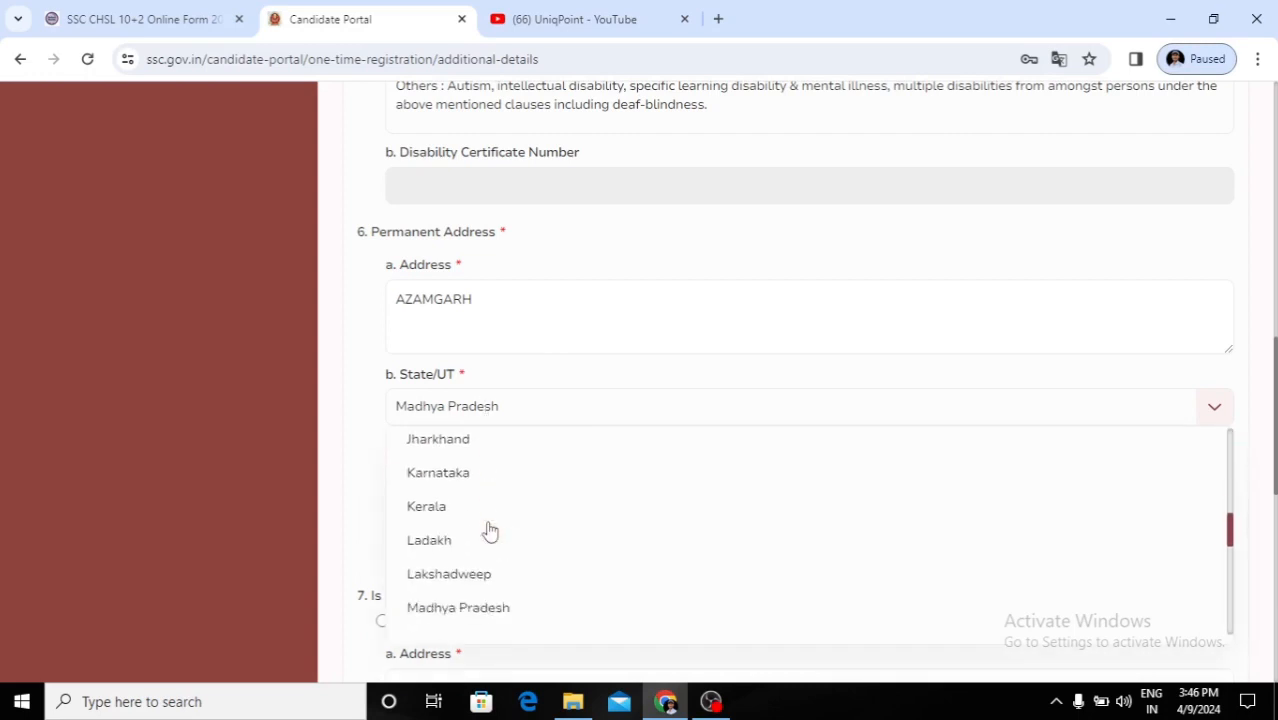
{"action": "scroll", "coordinate": [490, 530], "scroll_direction": "down", "scroll_amount": 8}
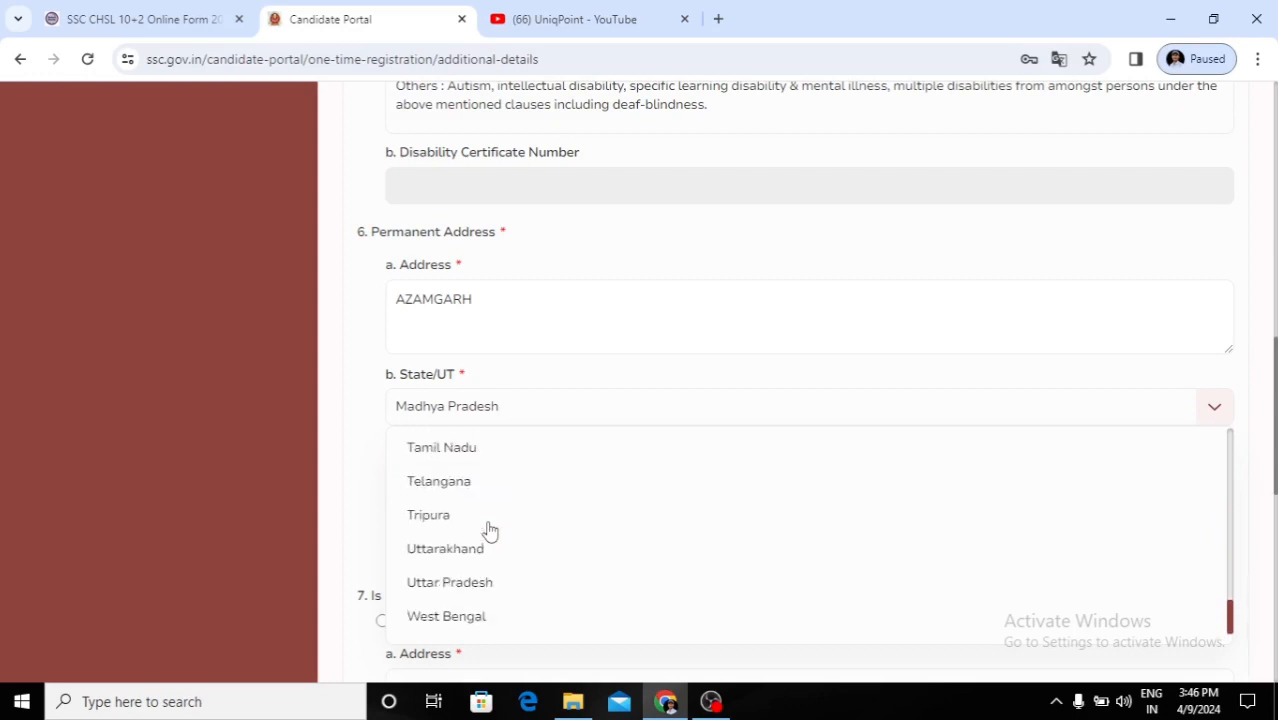
{"action": "left_click", "coordinate": [473, 590]}
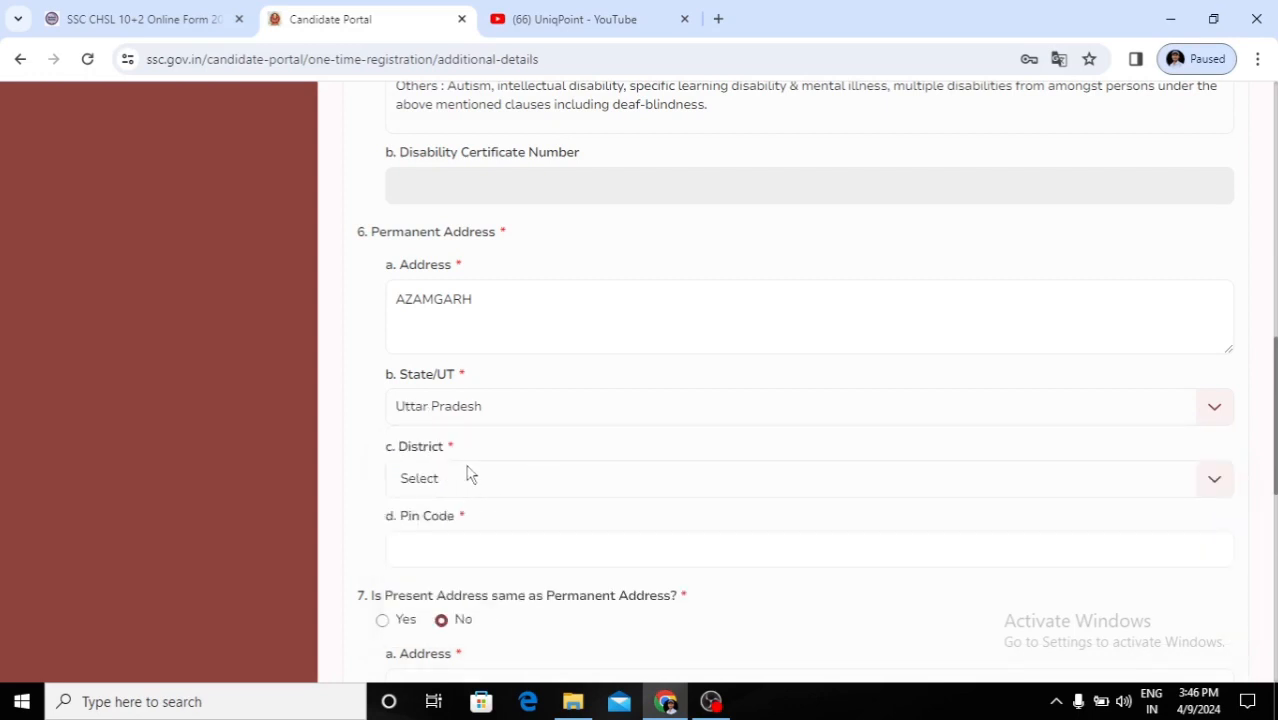
Choose Azamgarh as the permanent address district.
{"action": "left_click", "coordinate": [480, 479]}
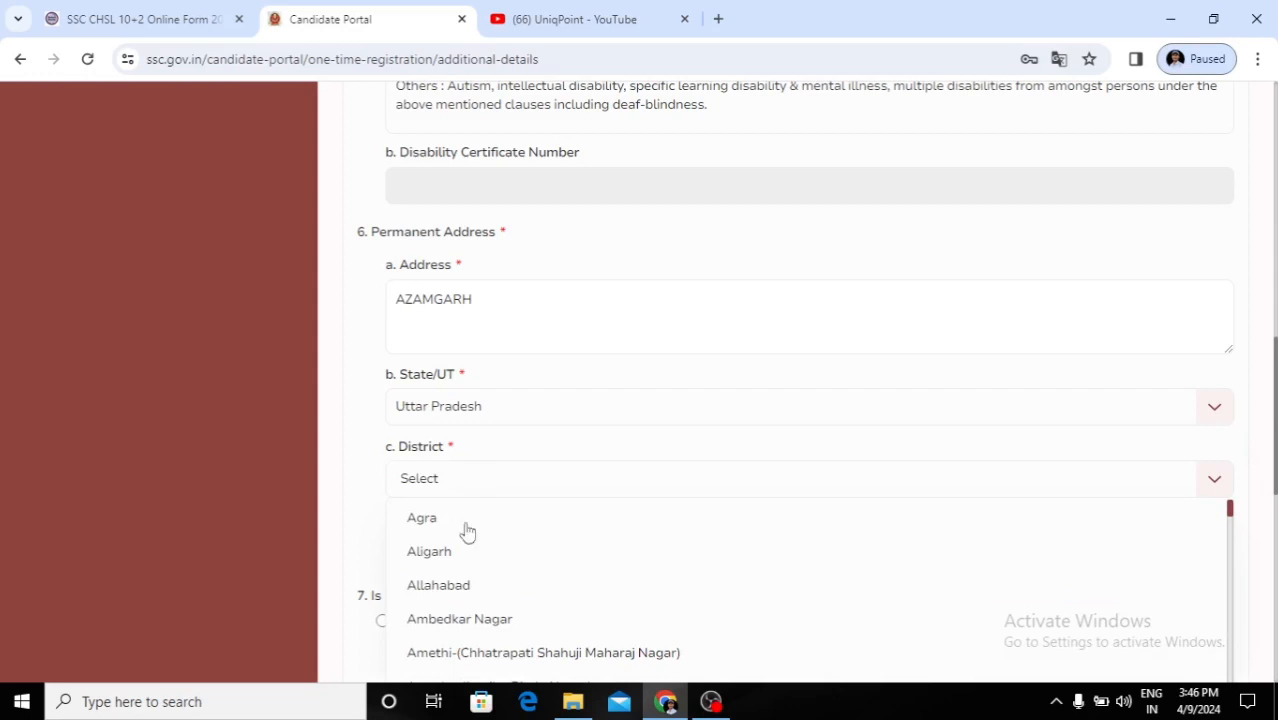
{"action": "scroll", "coordinate": [464, 627], "scroll_direction": "down", "scroll_amount": 3}
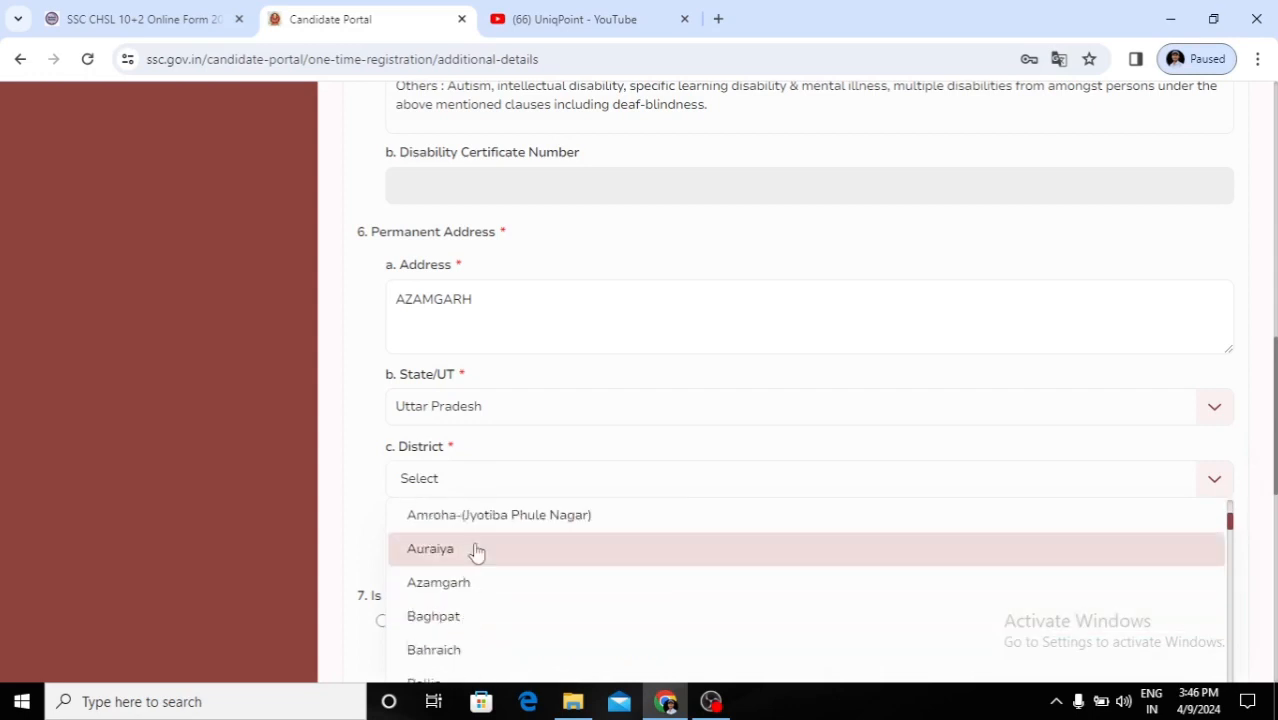
{"action": "left_click", "coordinate": [463, 583]}
{"action": "scroll", "coordinate": [456, 508], "scroll_direction": "down", "scroll_amount": 2}
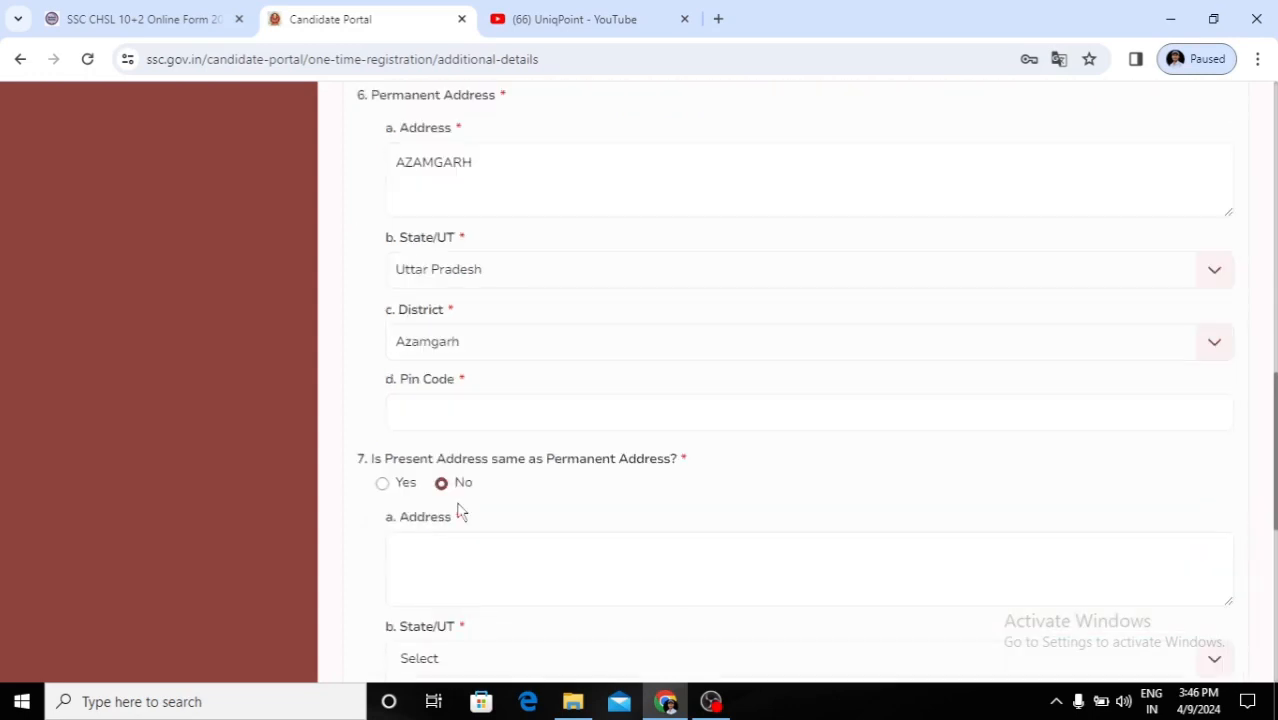
Enter 276139 as the permanent address pin code.
{"action": "left_click", "coordinate": [457, 421]}
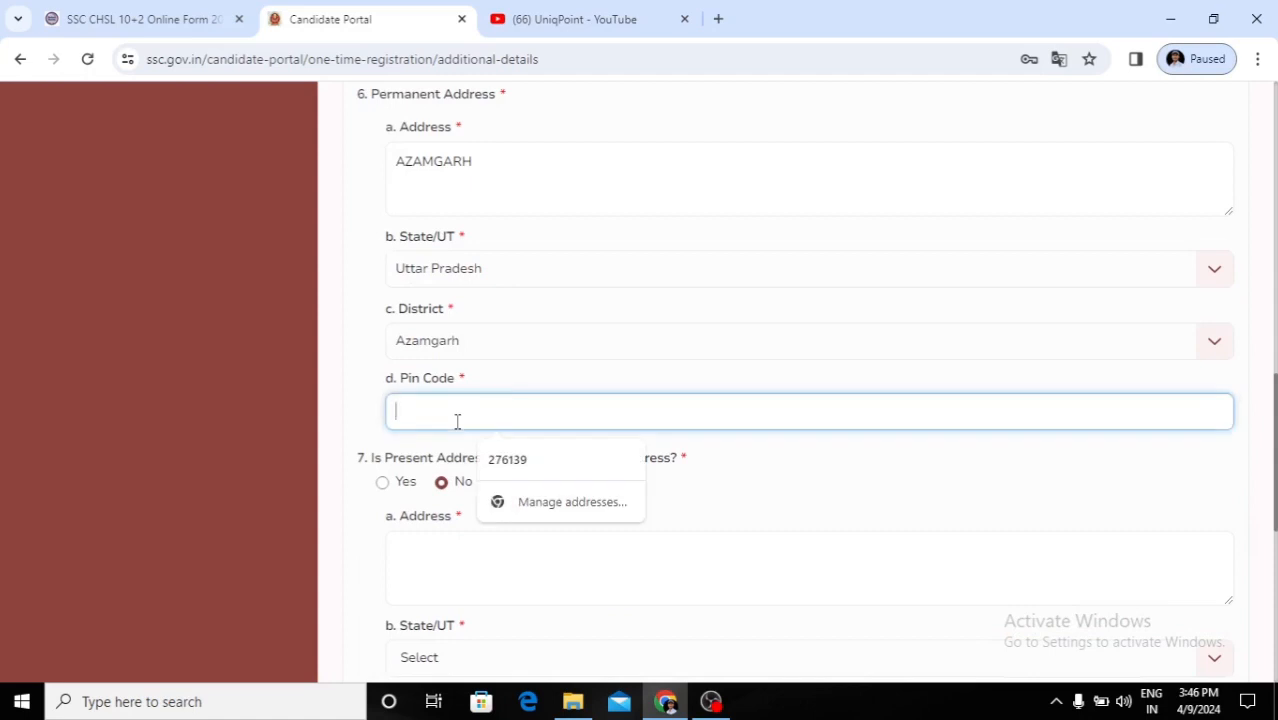
{"action": "type", "text": "66"}
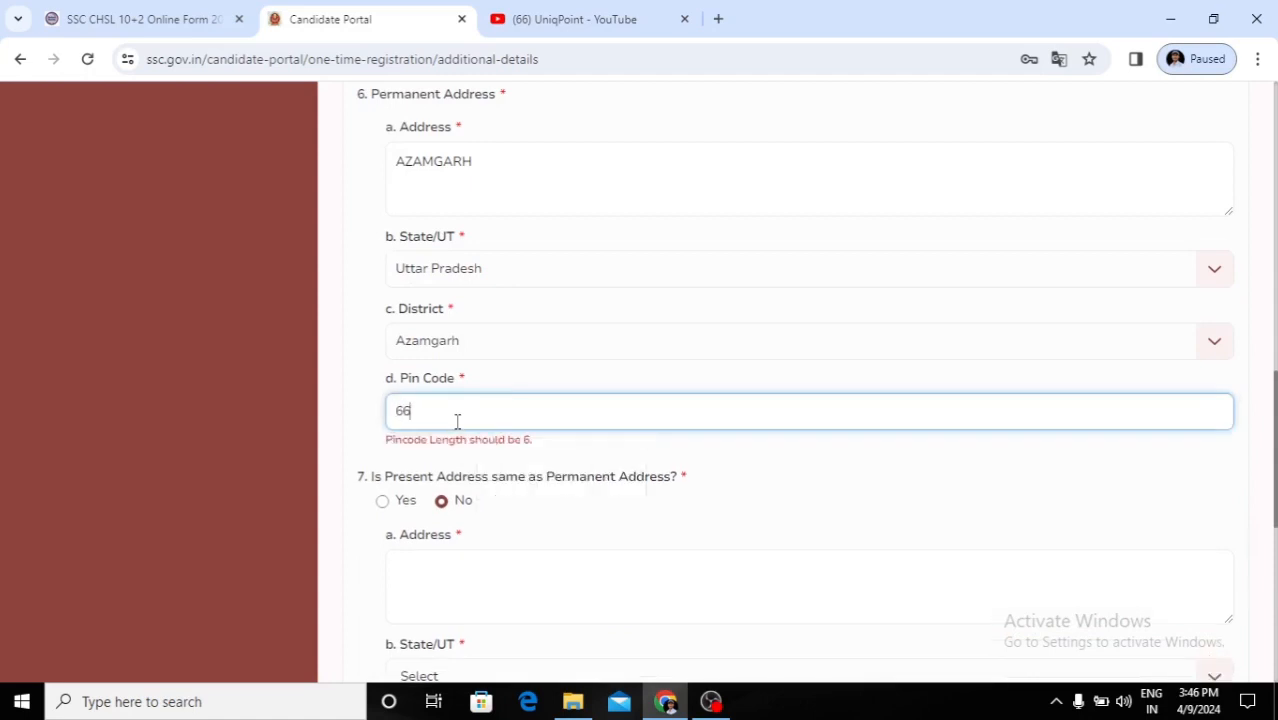
{"action": "key", "text": "BackSpace"}
{"action": "key", "text": "BackSpace"}
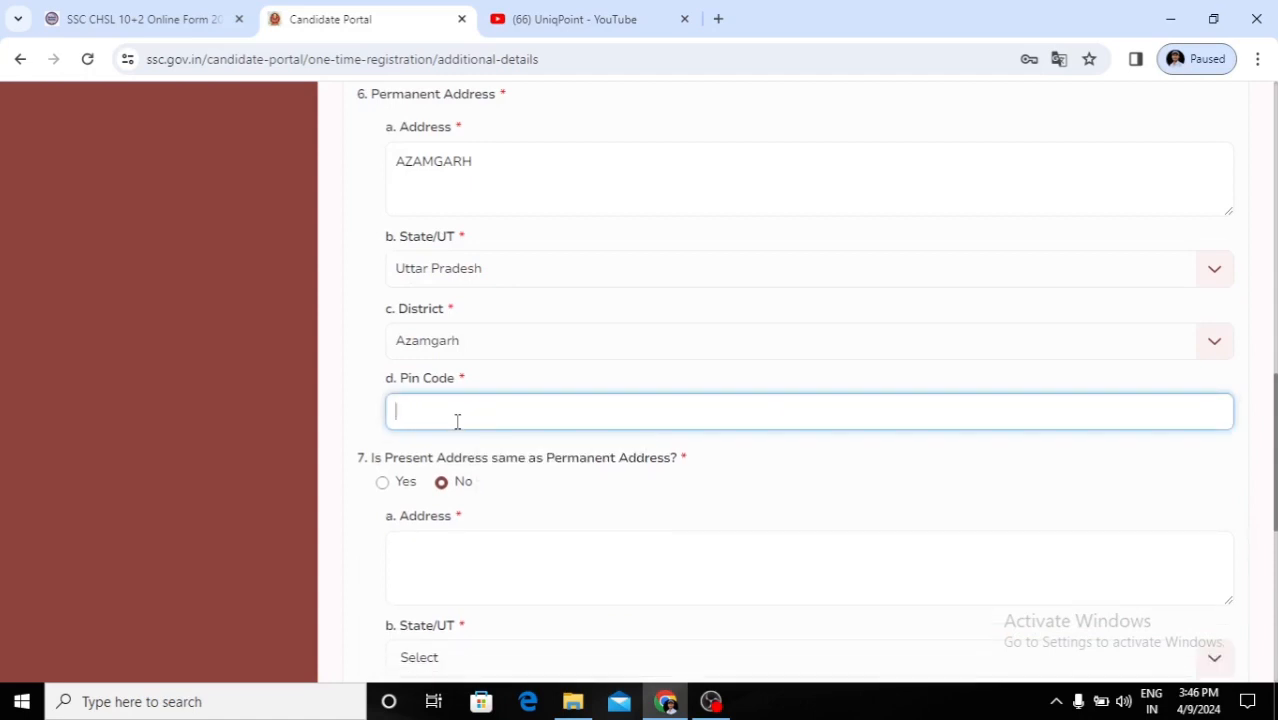
{"action": "type", "text": "2761"}
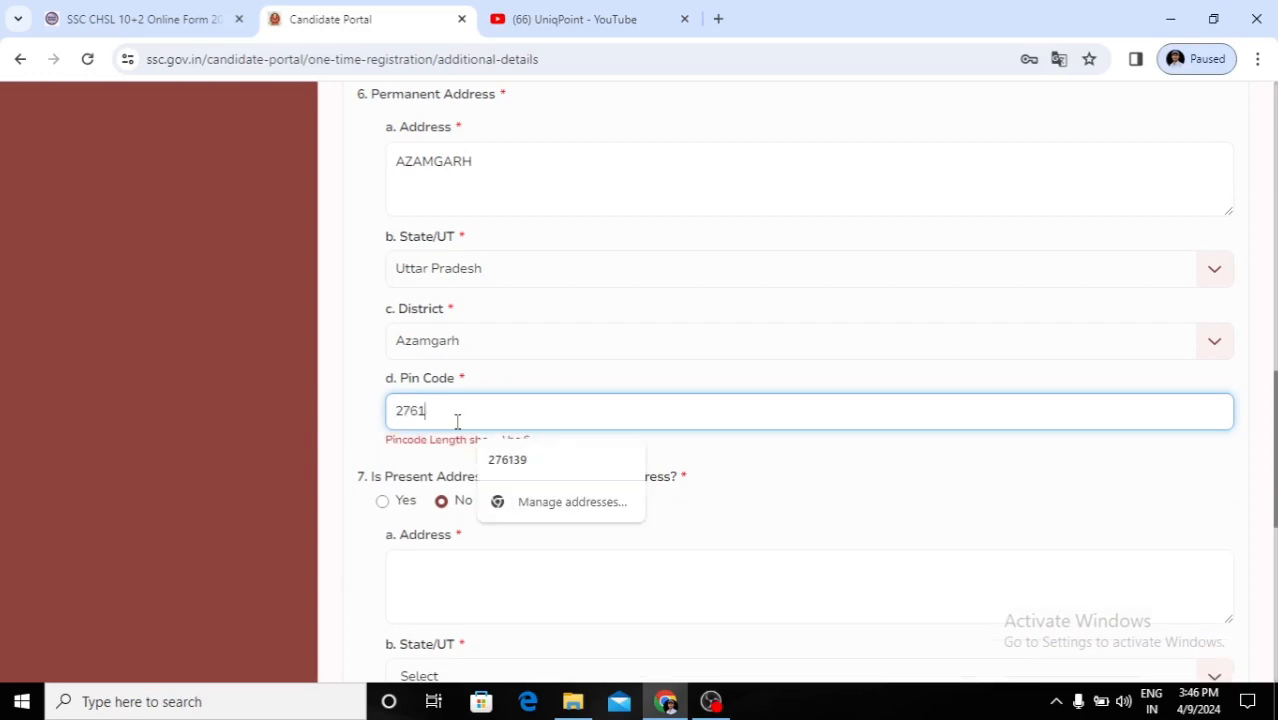
{"action": "type", "text": "39"}
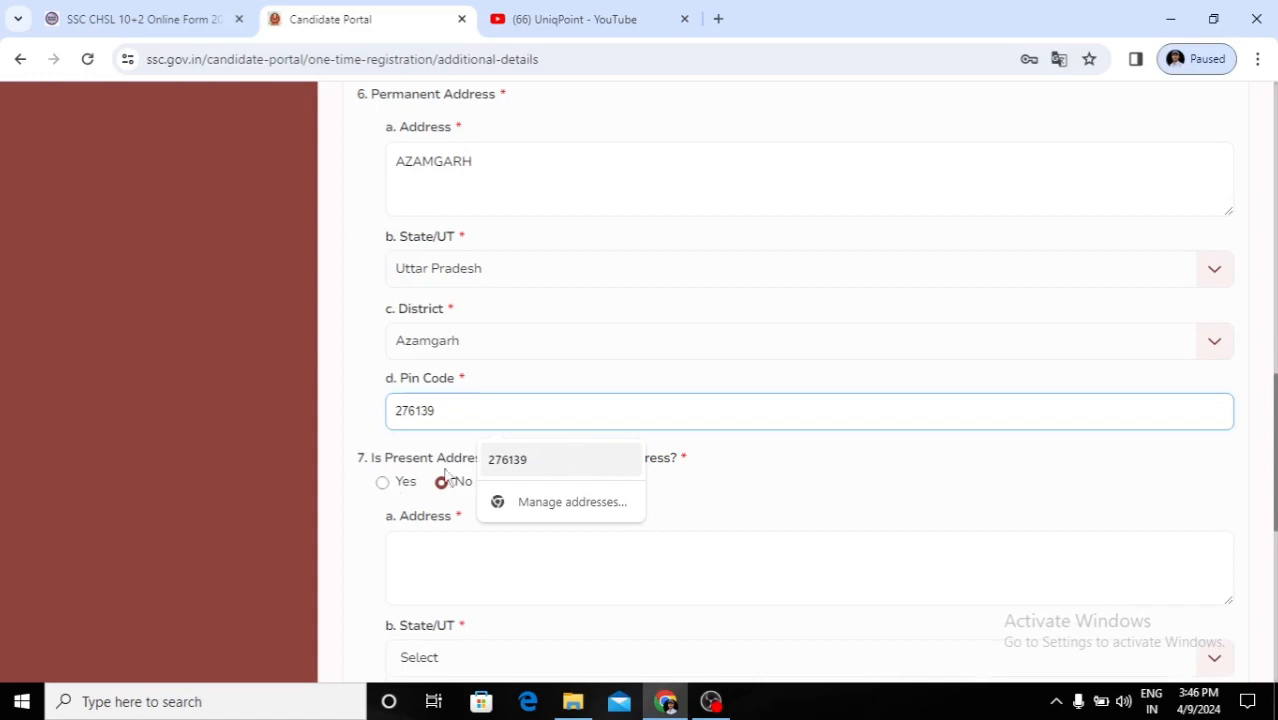
{"action": "left_click", "coordinate": [500, 558]}
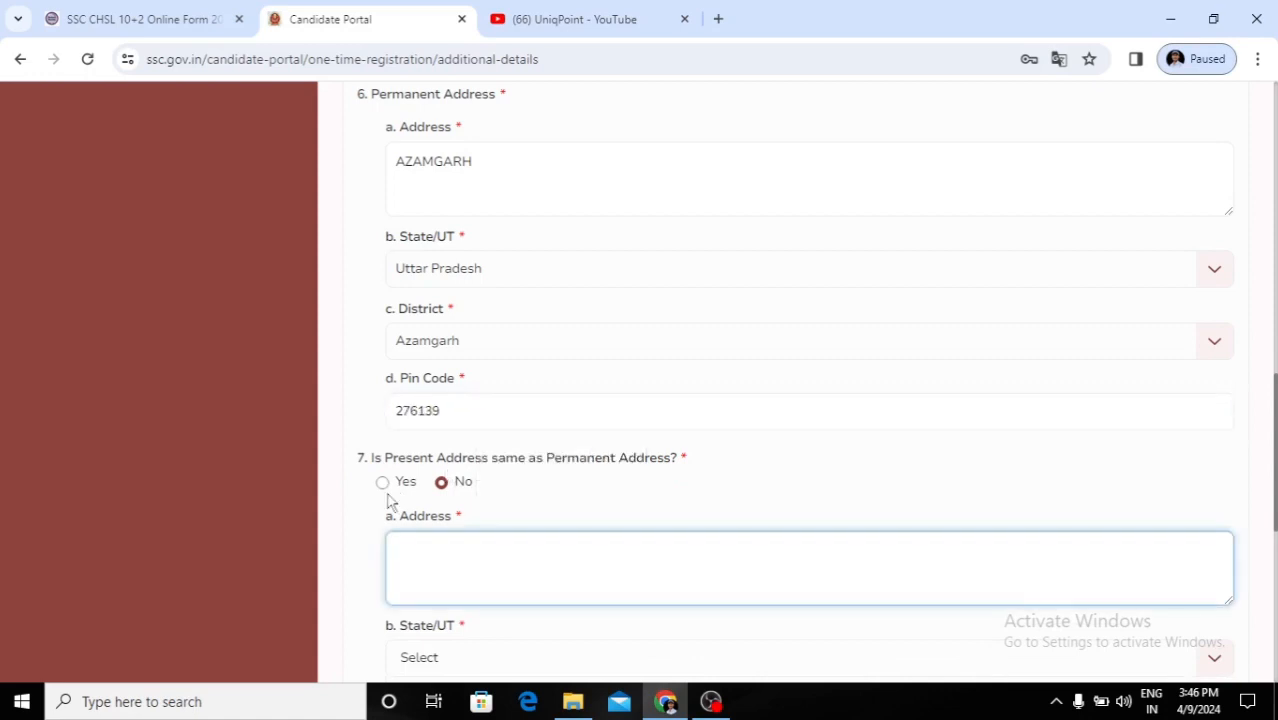
Answer Yes to 'Is Present Address same as Permanent Address?'.
{"action": "left_click", "coordinate": [383, 483]}
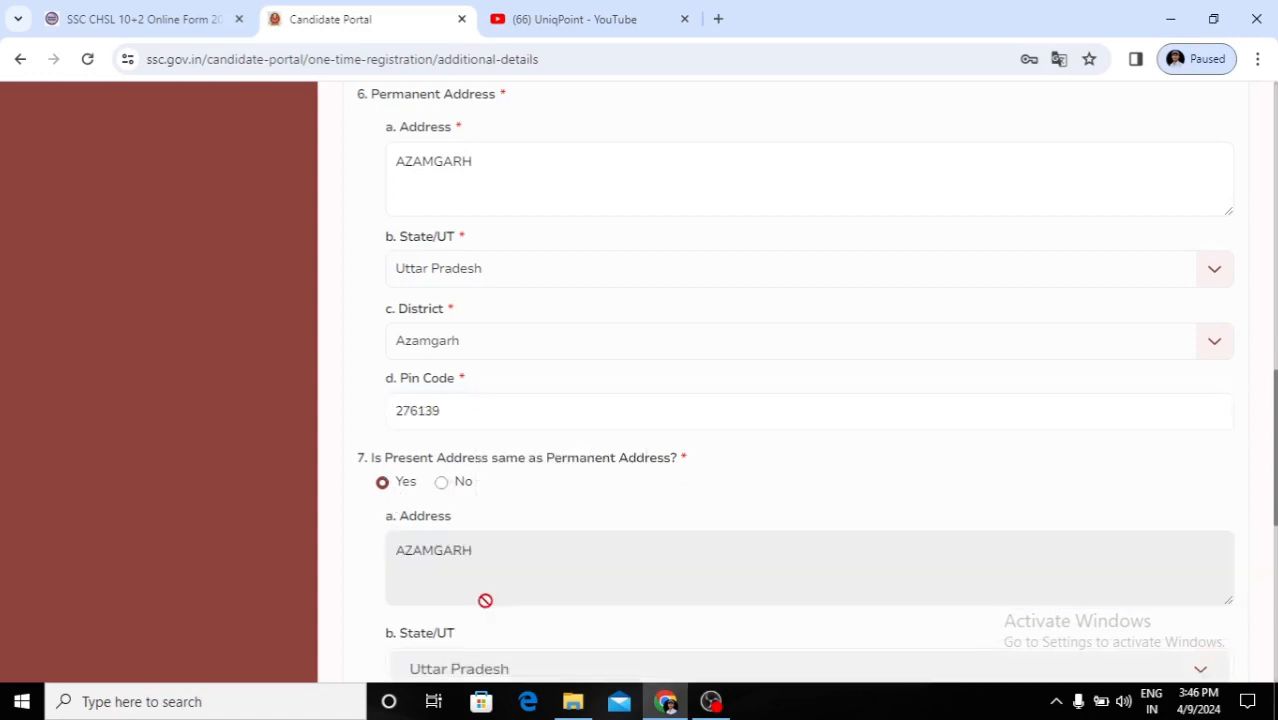
{"action": "scroll", "coordinate": [485, 600], "scroll_direction": "down", "scroll_amount": 5}
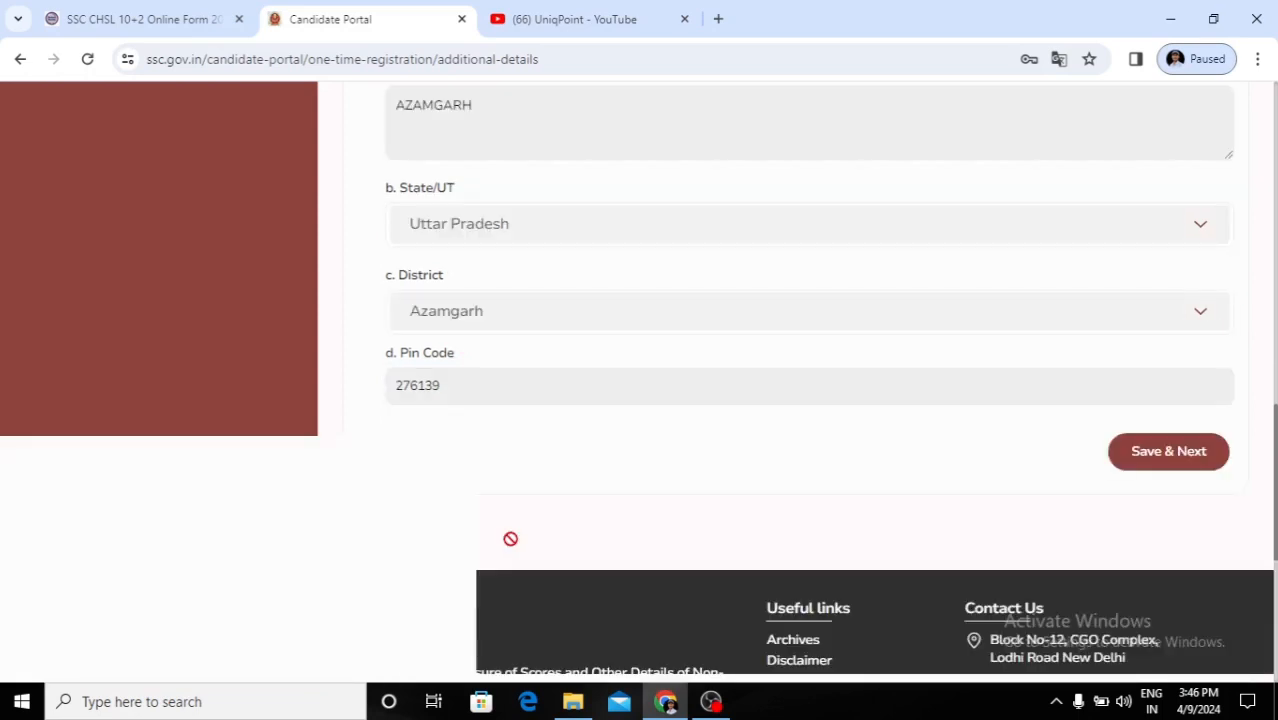
{"action": "scroll", "coordinate": [1190, 380], "scroll_direction": "down", "scroll_amount": 1}
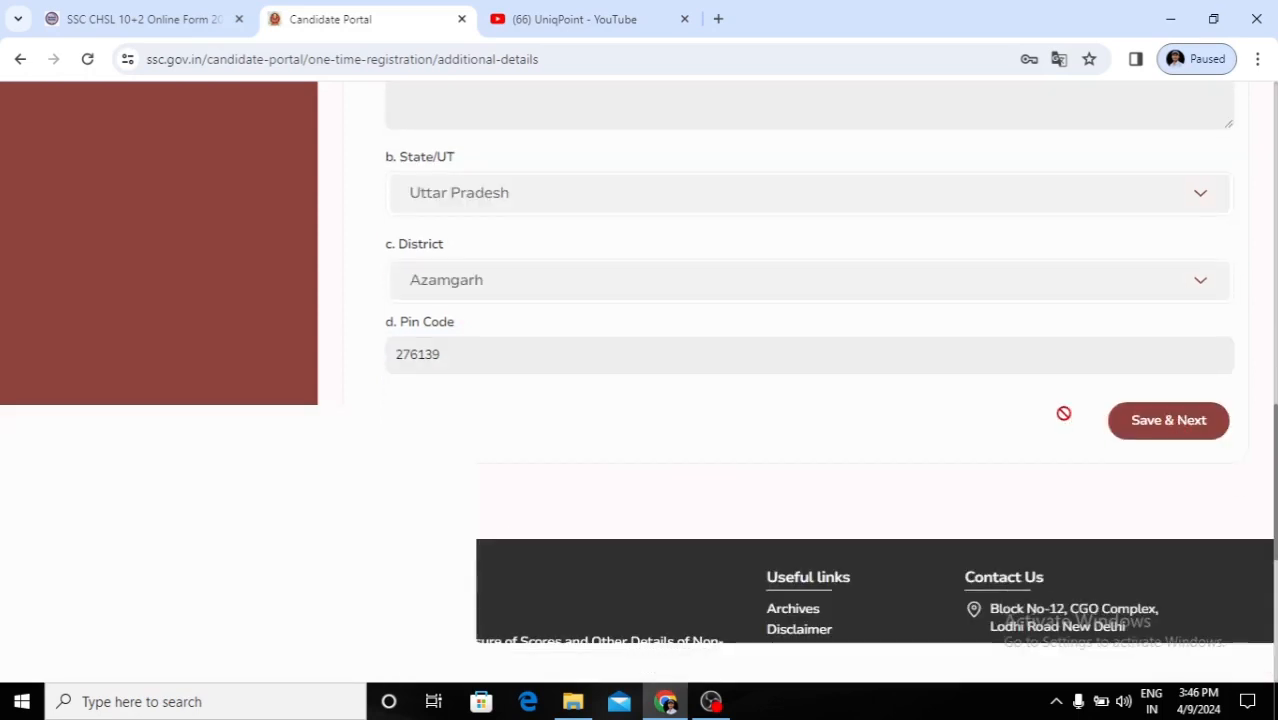
{"action": "scroll", "coordinate": [1062, 413], "scroll_direction": "up", "scroll_amount": 1}
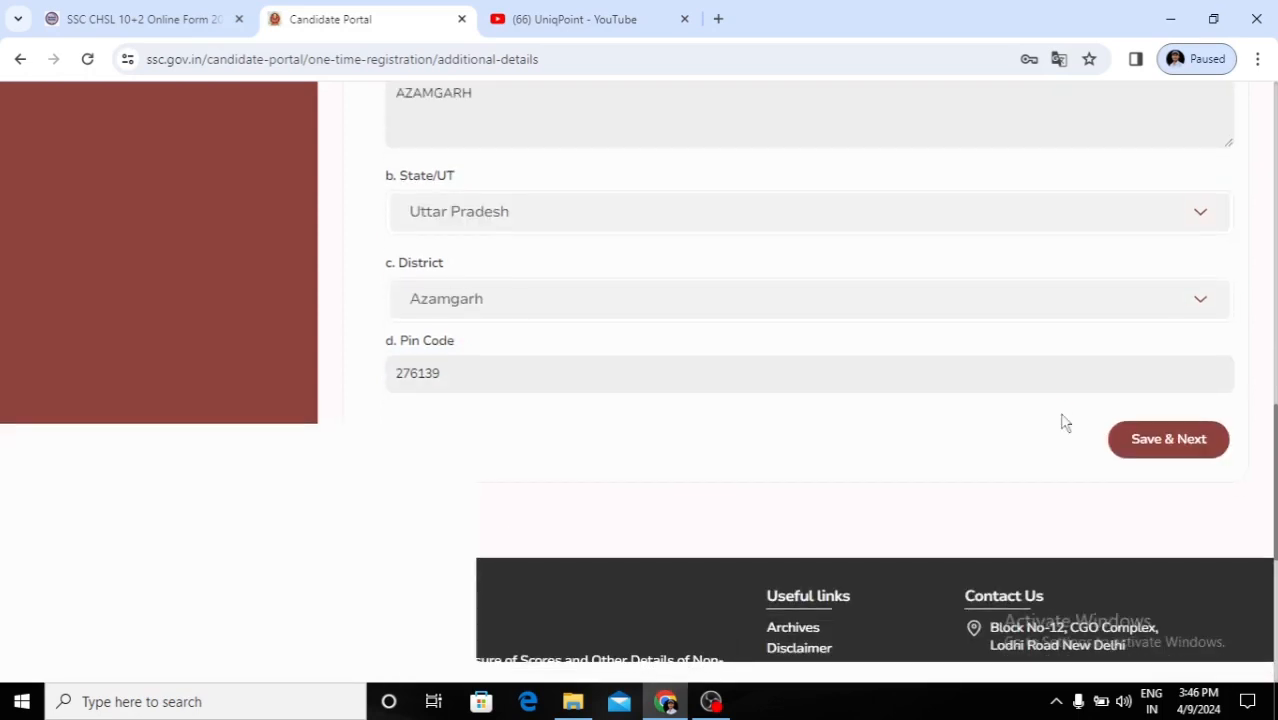
{"action": "scroll", "coordinate": [1065, 421], "scroll_direction": "up", "scroll_amount": 3}
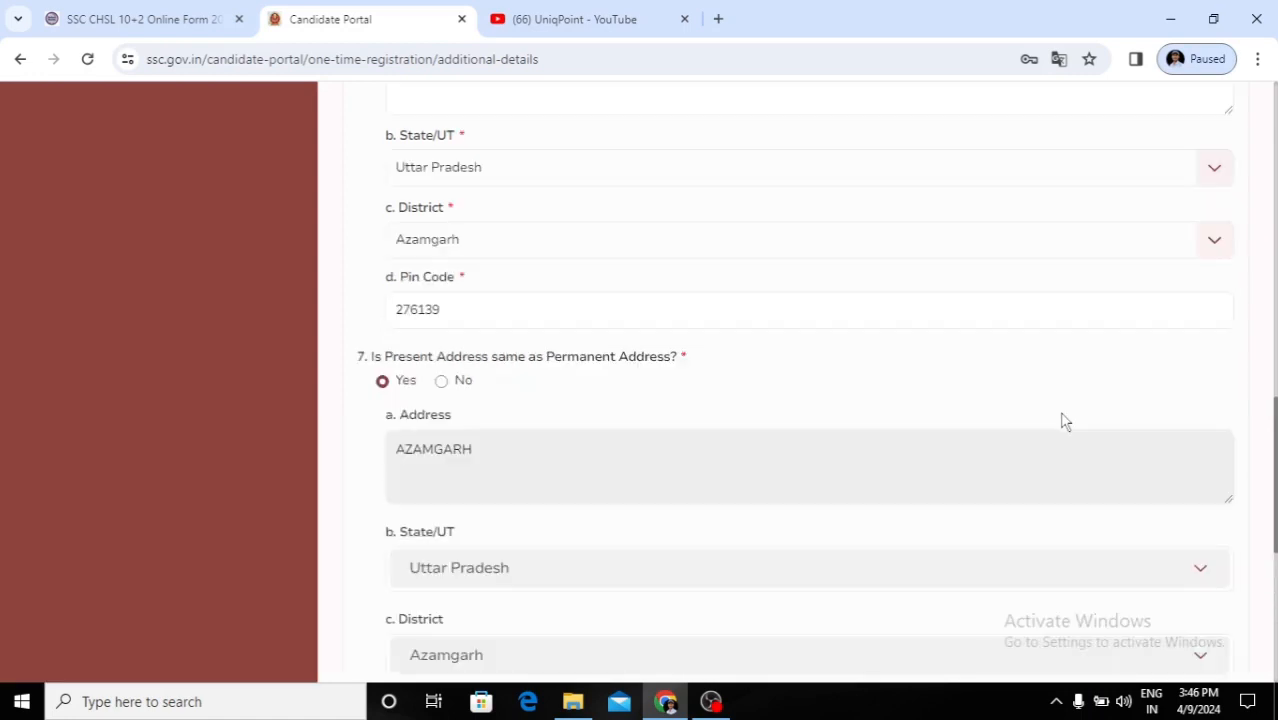
{"action": "scroll", "coordinate": [1065, 421], "scroll_direction": "down", "scroll_amount": 4}
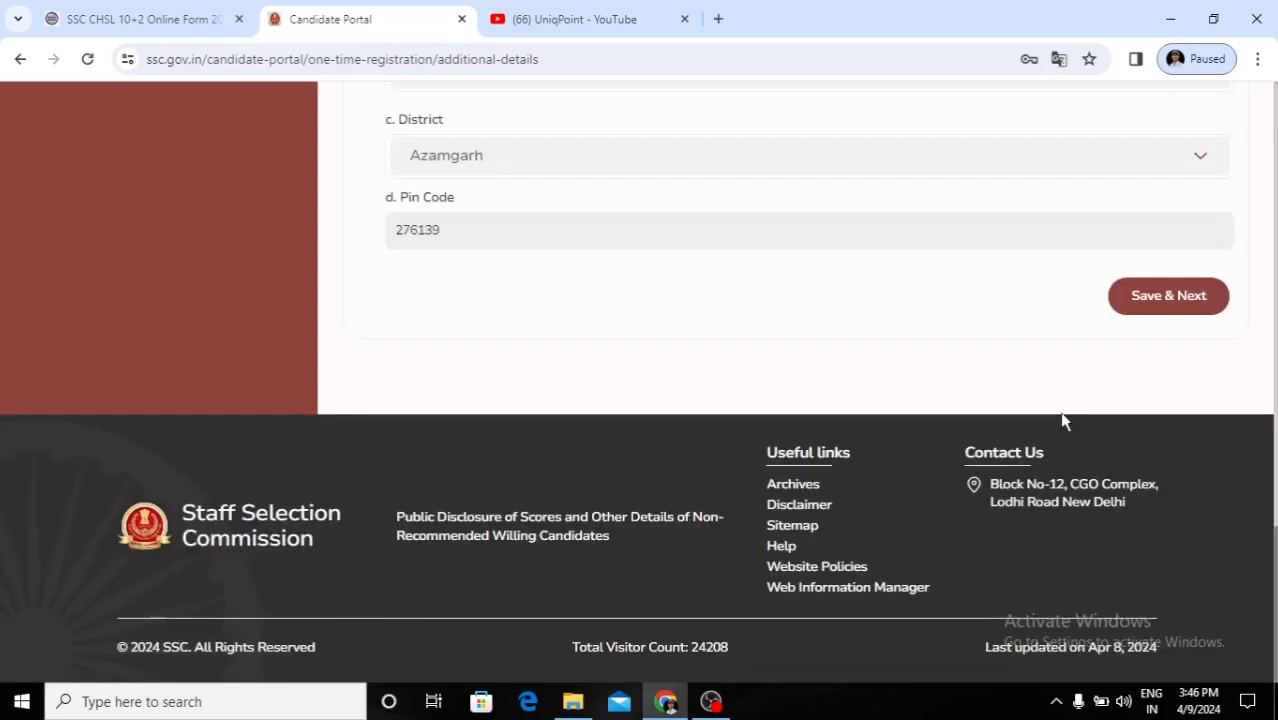
{"action": "scroll", "coordinate": [1180, 335], "scroll_direction": "up", "scroll_amount": 1}
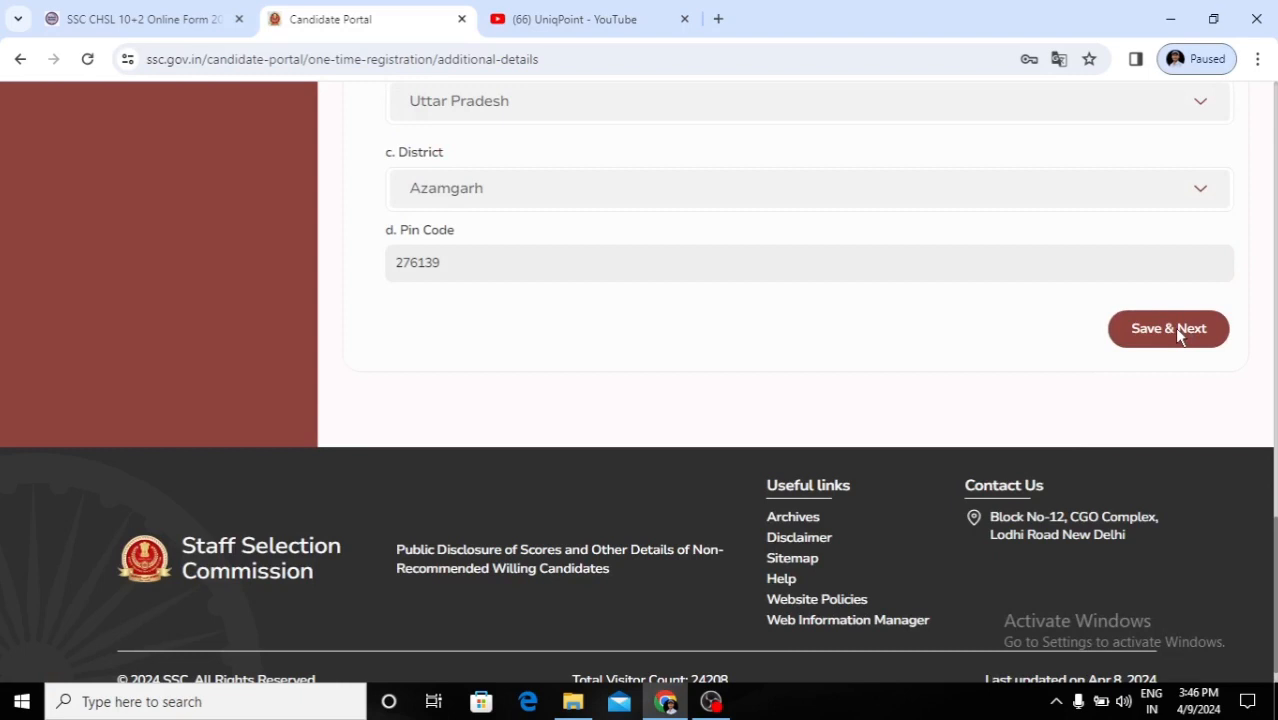
Save the additional details and confirm the Success dialog to reach the Declaration page.
{"action": "left_click", "coordinate": [1176, 330]}
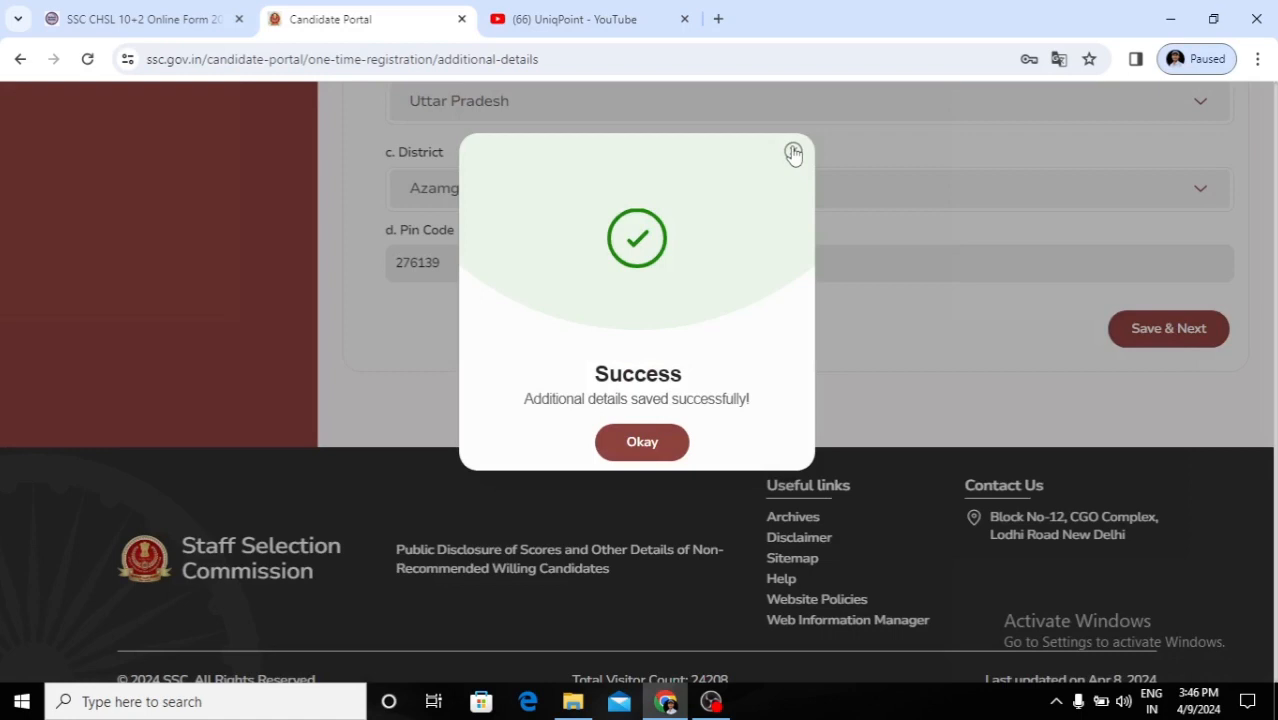
{"action": "left_click", "coordinate": [793, 152]}
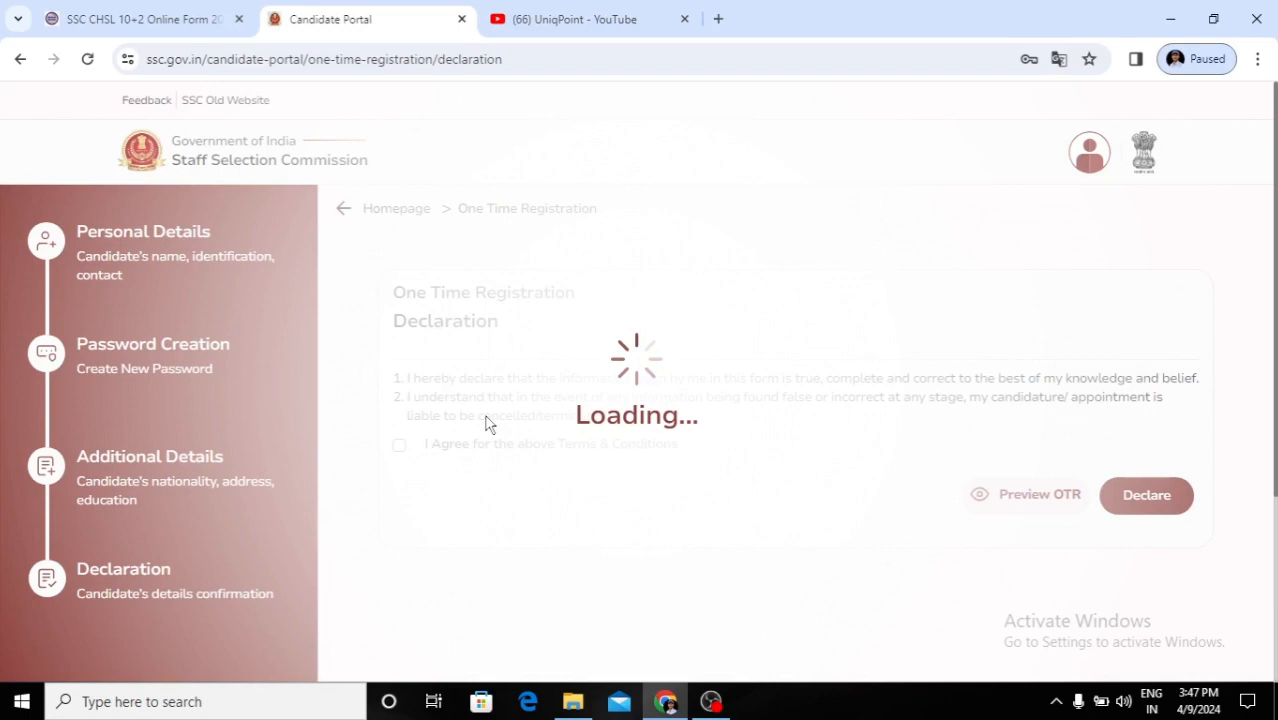
{"action": "left_click", "coordinate": [1055, 703]}
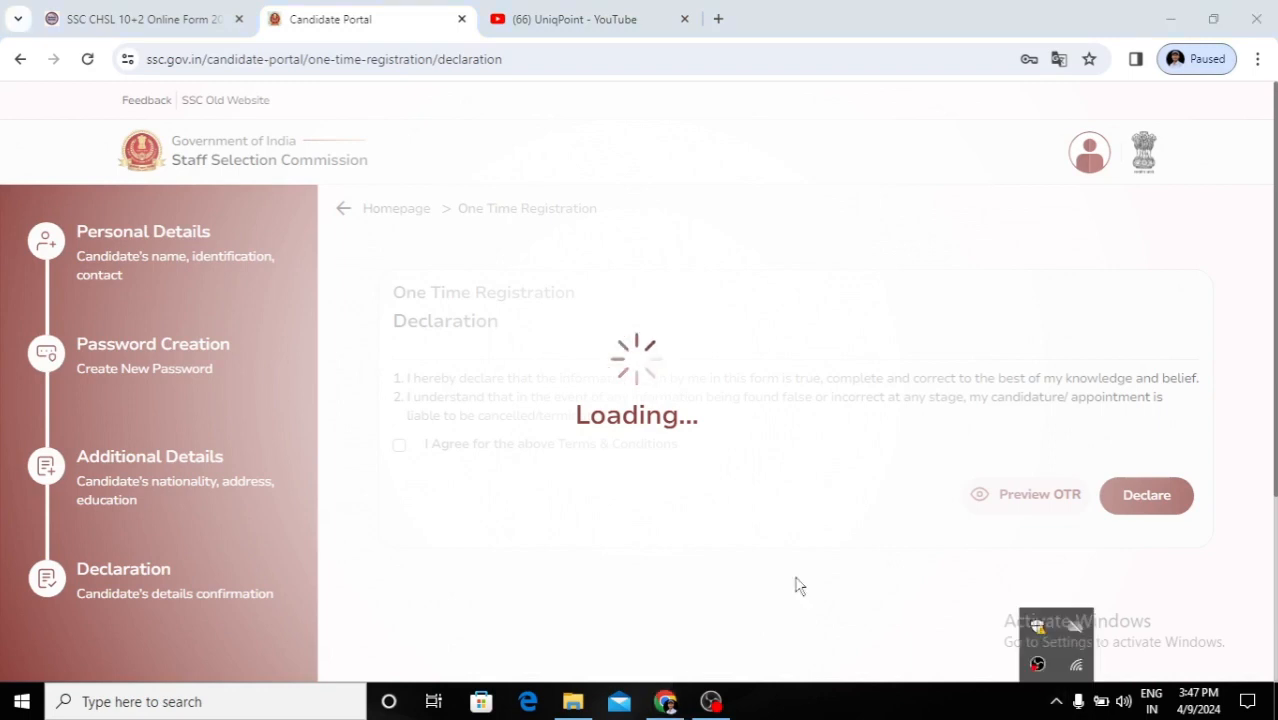